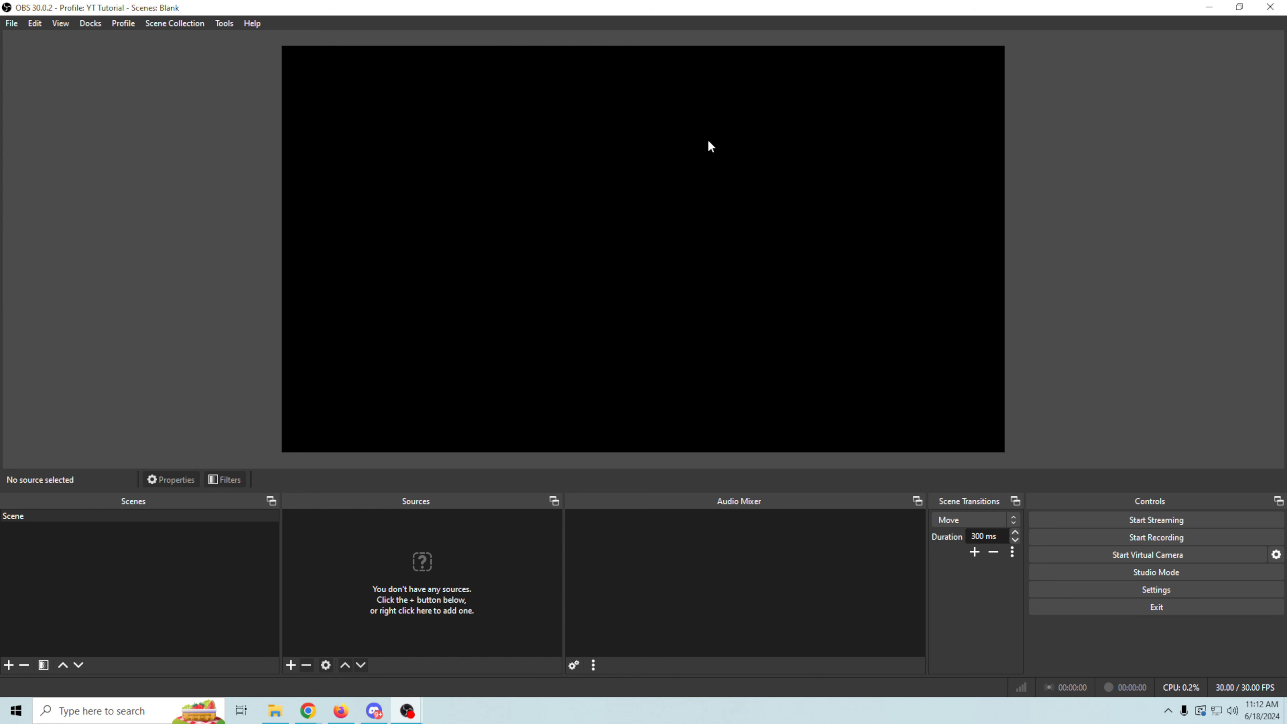
{"action": "left_click", "coordinate": [114, 25]}
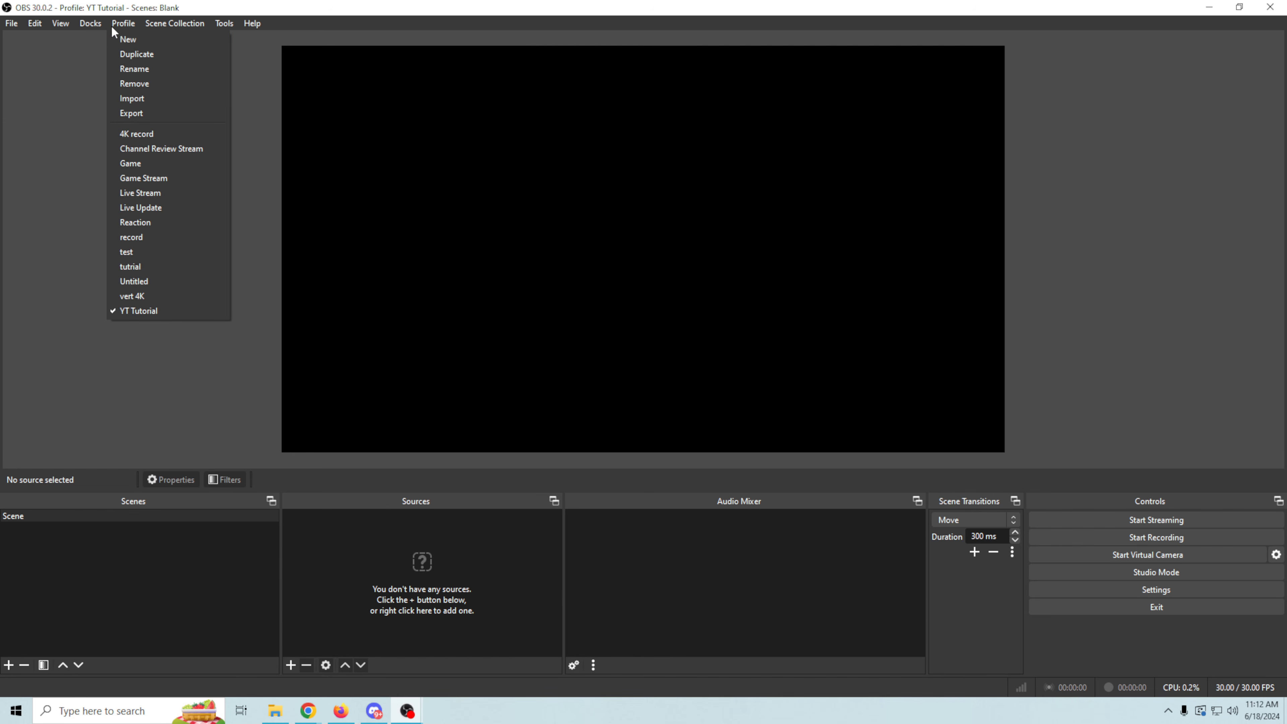
{"action": "left_click", "coordinate": [156, 32]}
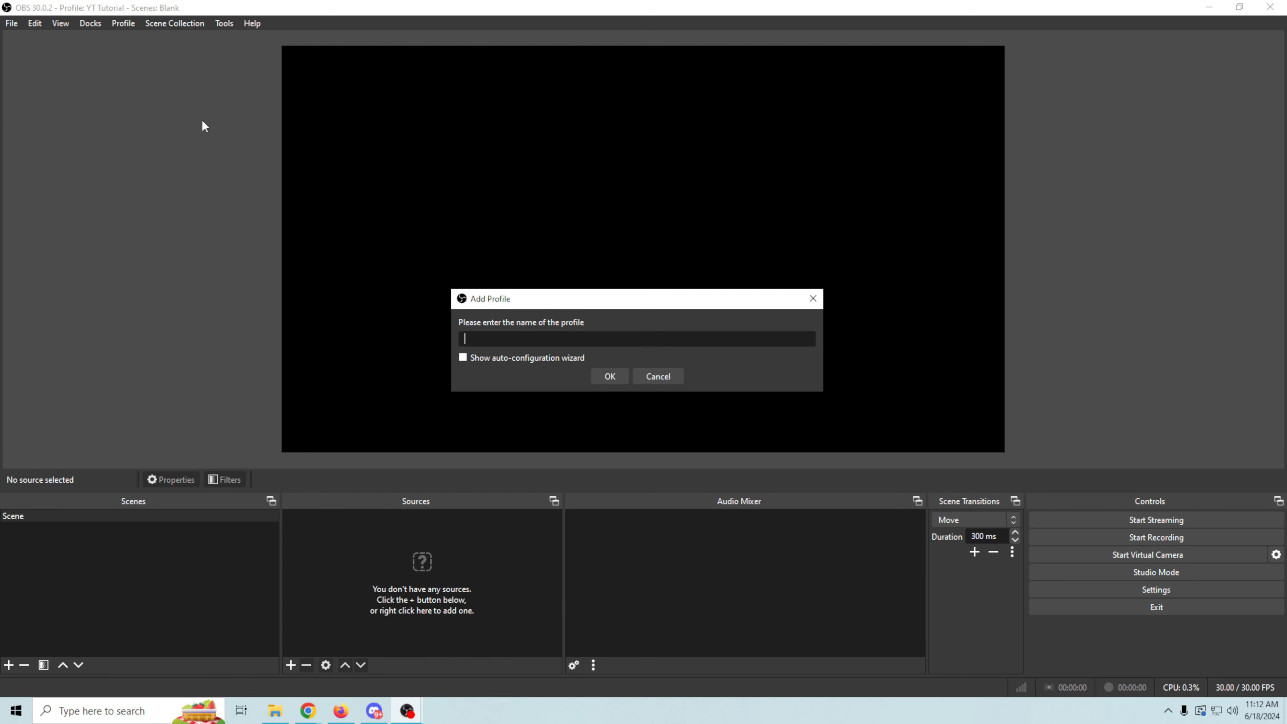
{"action": "left_click", "coordinate": [656, 376]}
{"action": "left_click", "coordinate": [190, 24]}
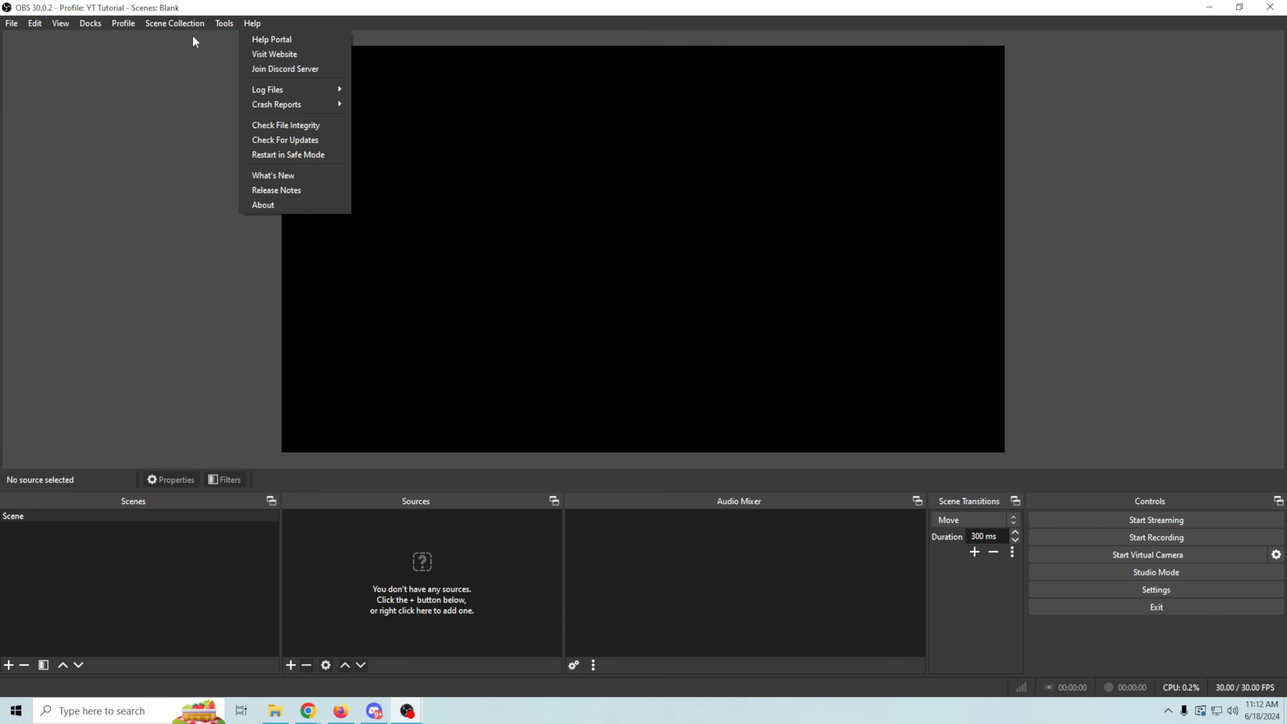
{"action": "left_click", "coordinate": [169, 36]}
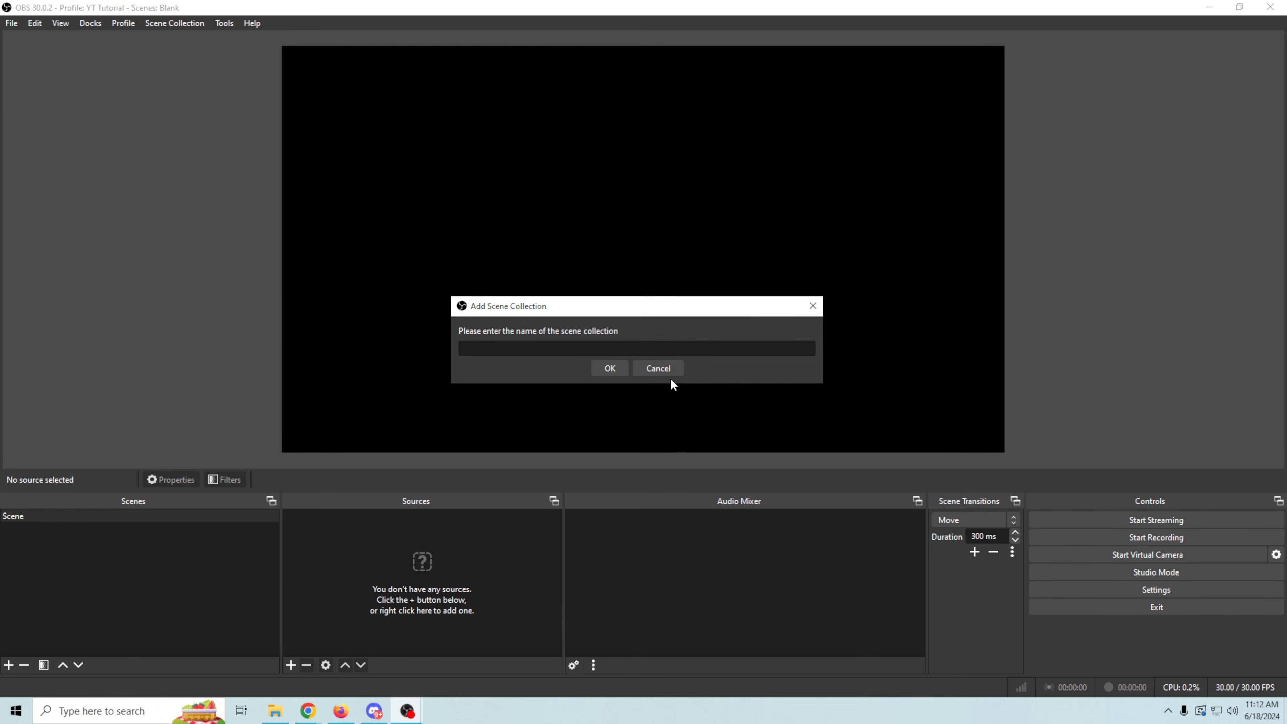
{"action": "left_click", "coordinate": [660, 369]}
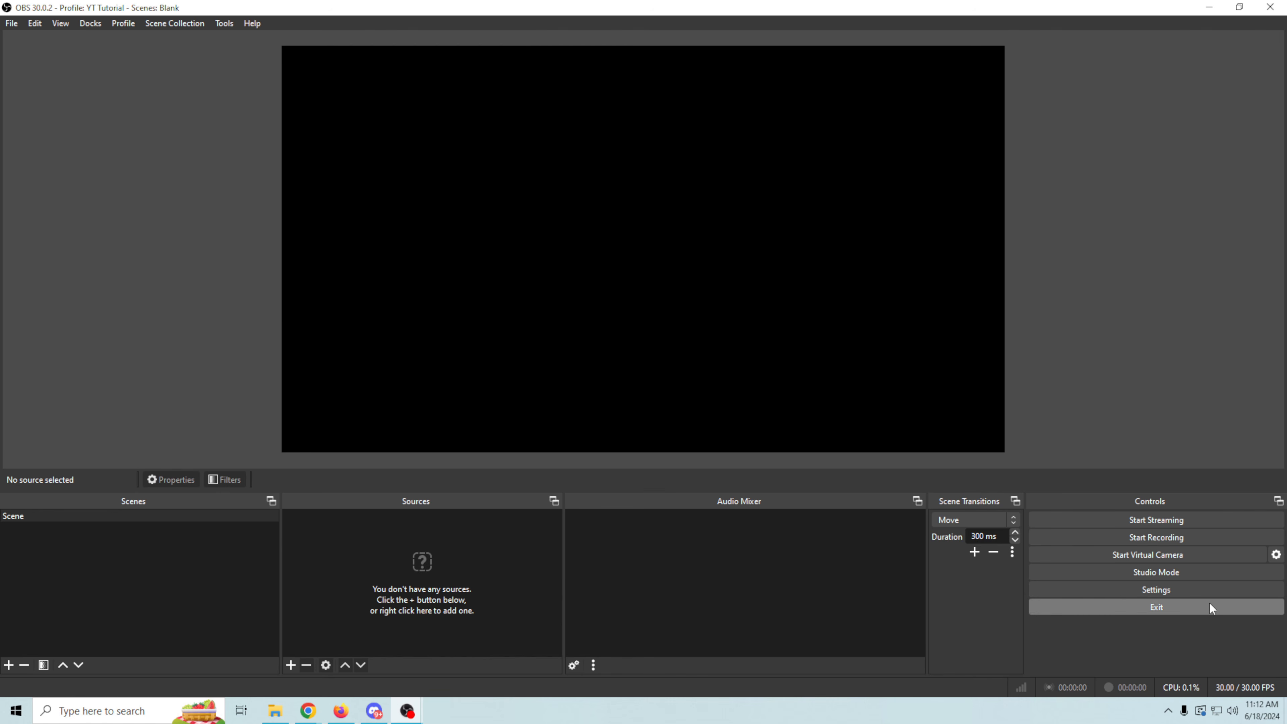
- Open the settings and set the streaming service to YouTube - RTMPS
{"action": "left_click", "coordinate": [1202, 591]}
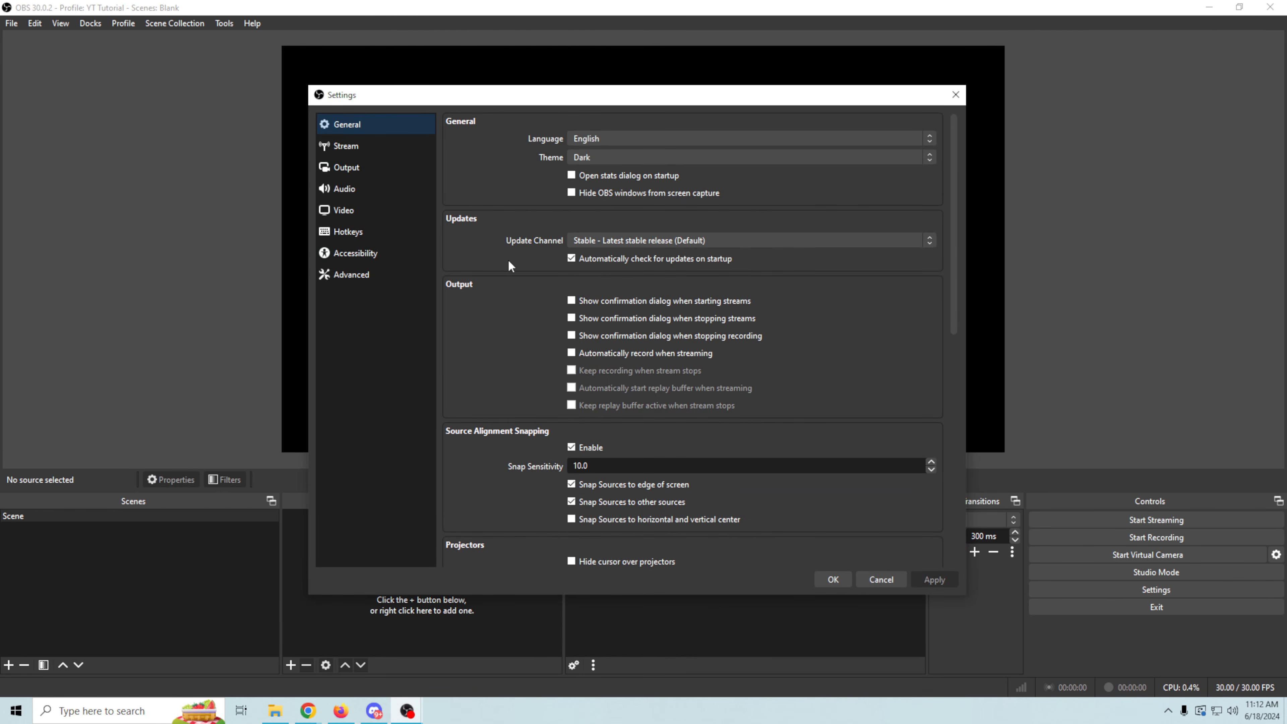
{"action": "left_click", "coordinate": [345, 146]}
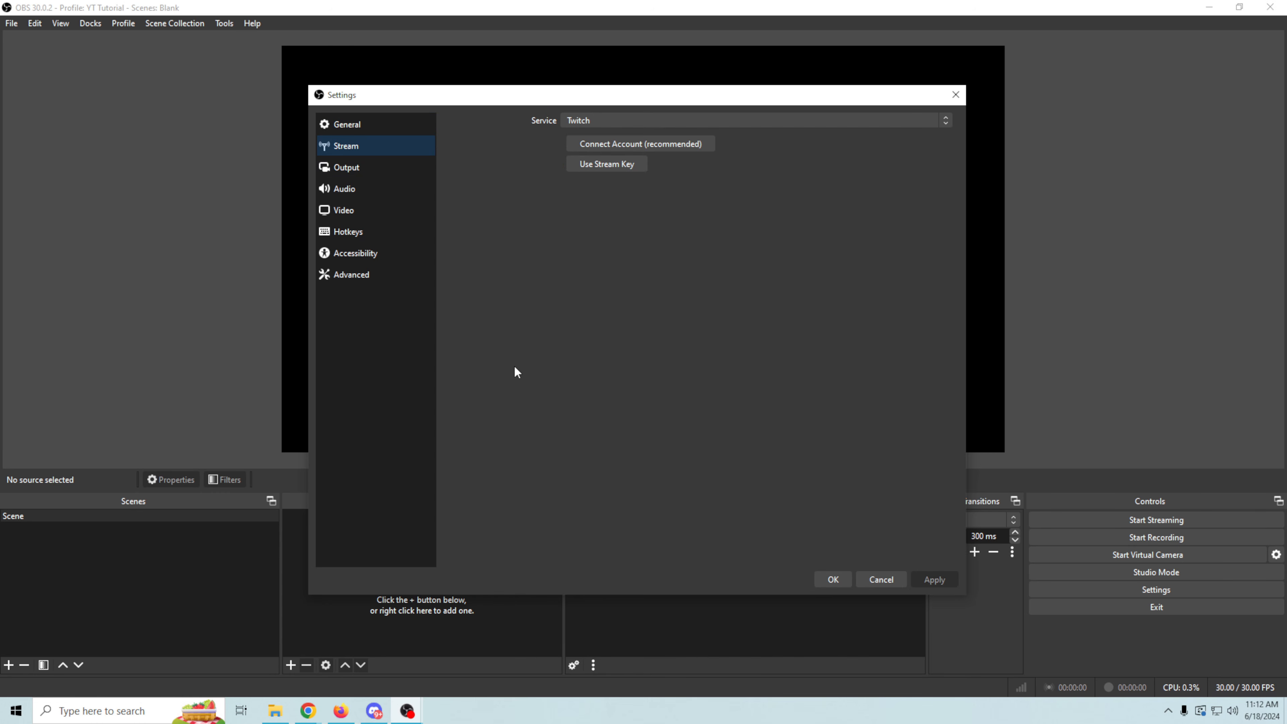
{"action": "left_click", "coordinate": [840, 120]}
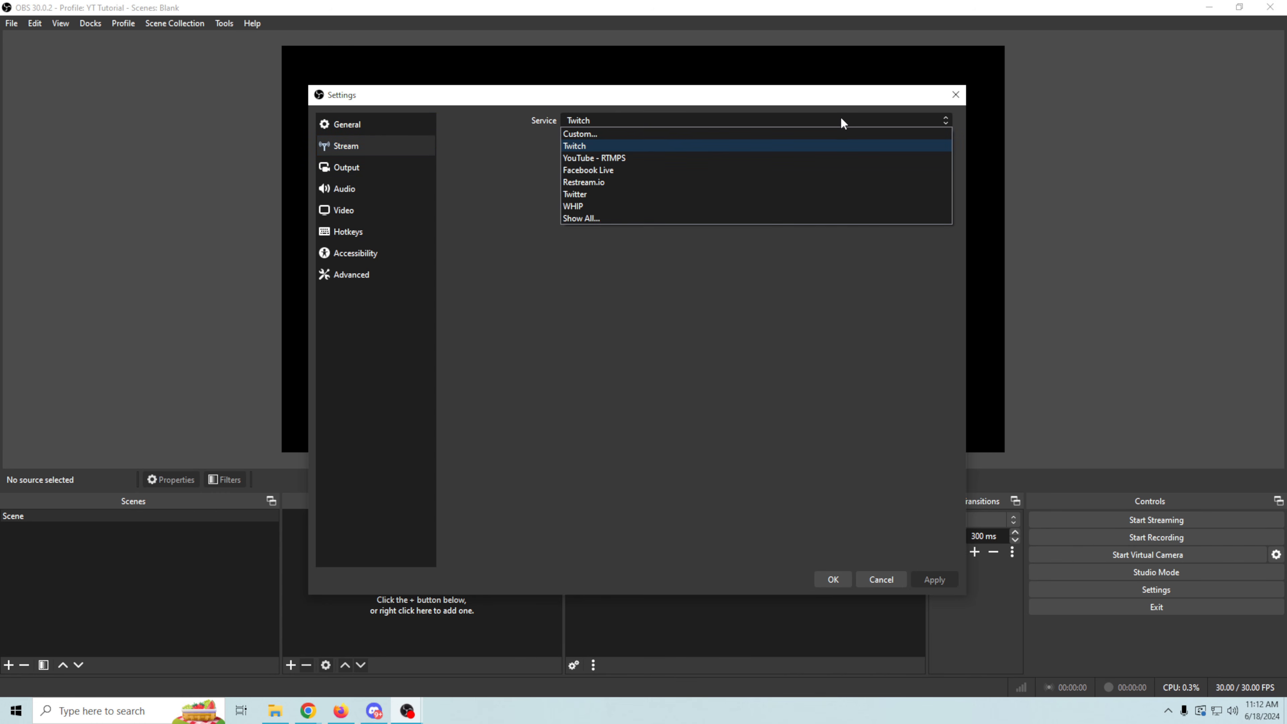
{"action": "left_click", "coordinate": [720, 158]}
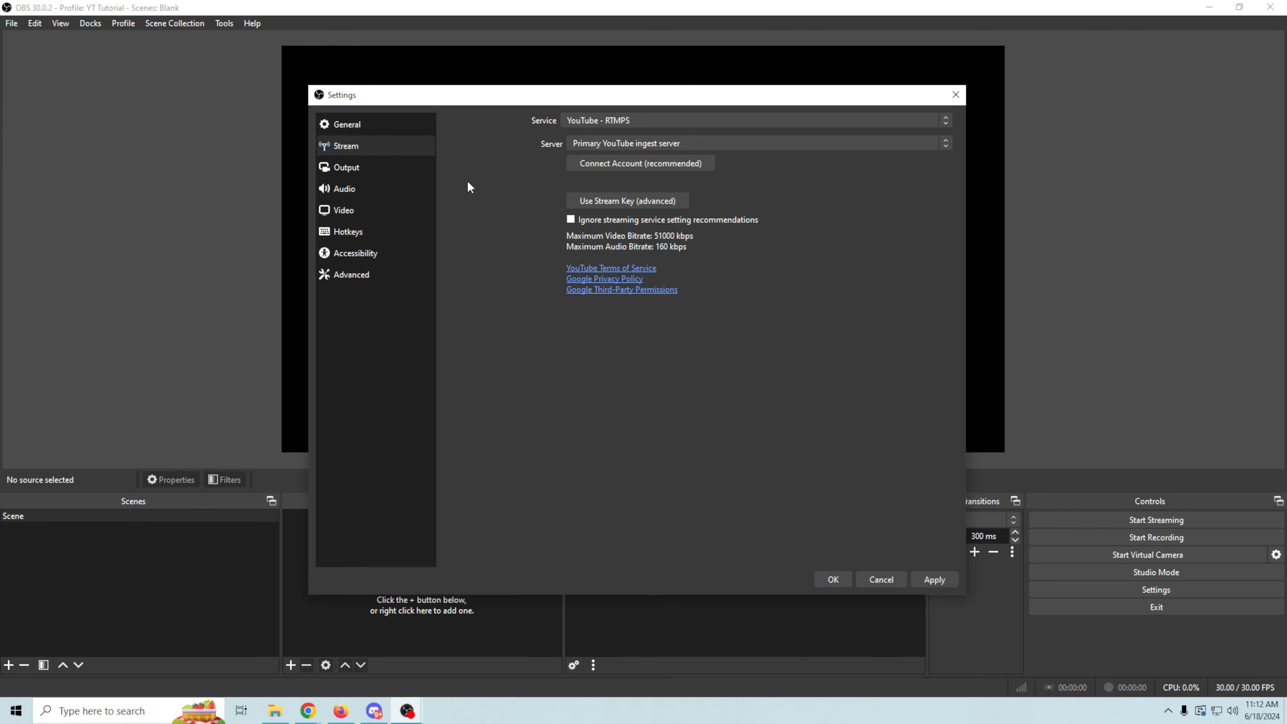
- Switch the output settings to the Advanced output mode
{"action": "left_click", "coordinate": [377, 167]}
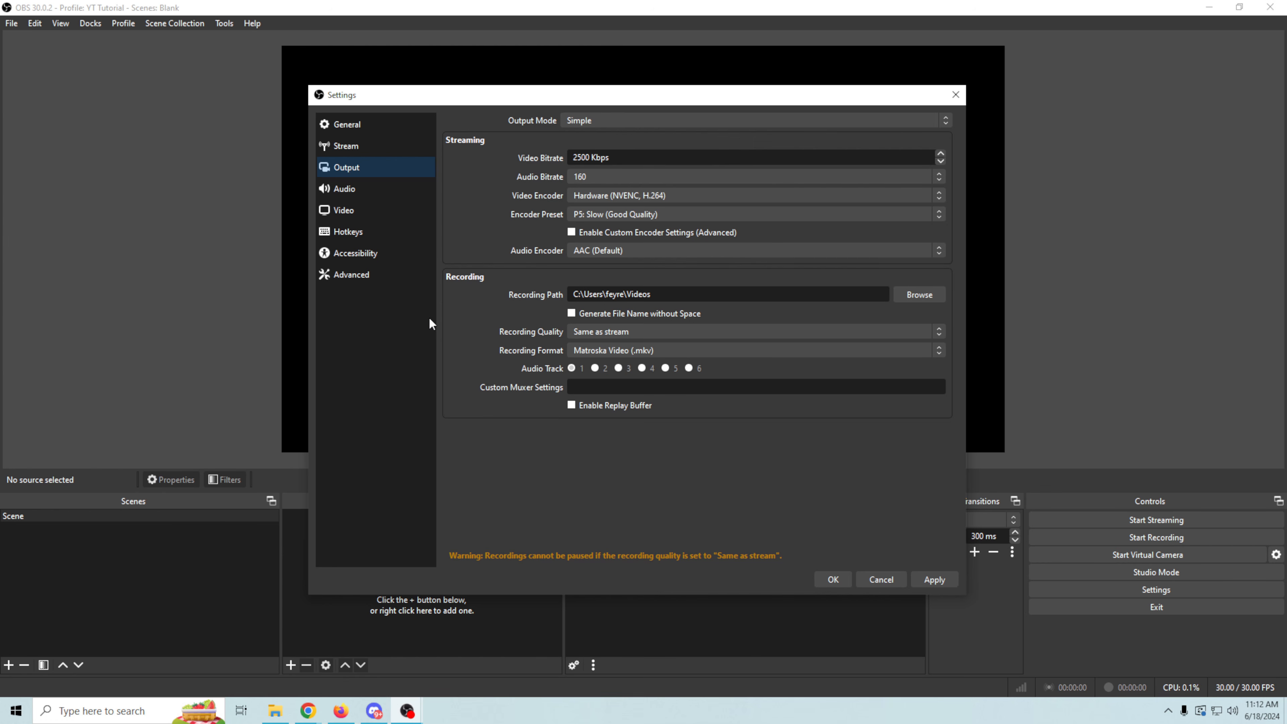
{"action": "left_click", "coordinate": [655, 120]}
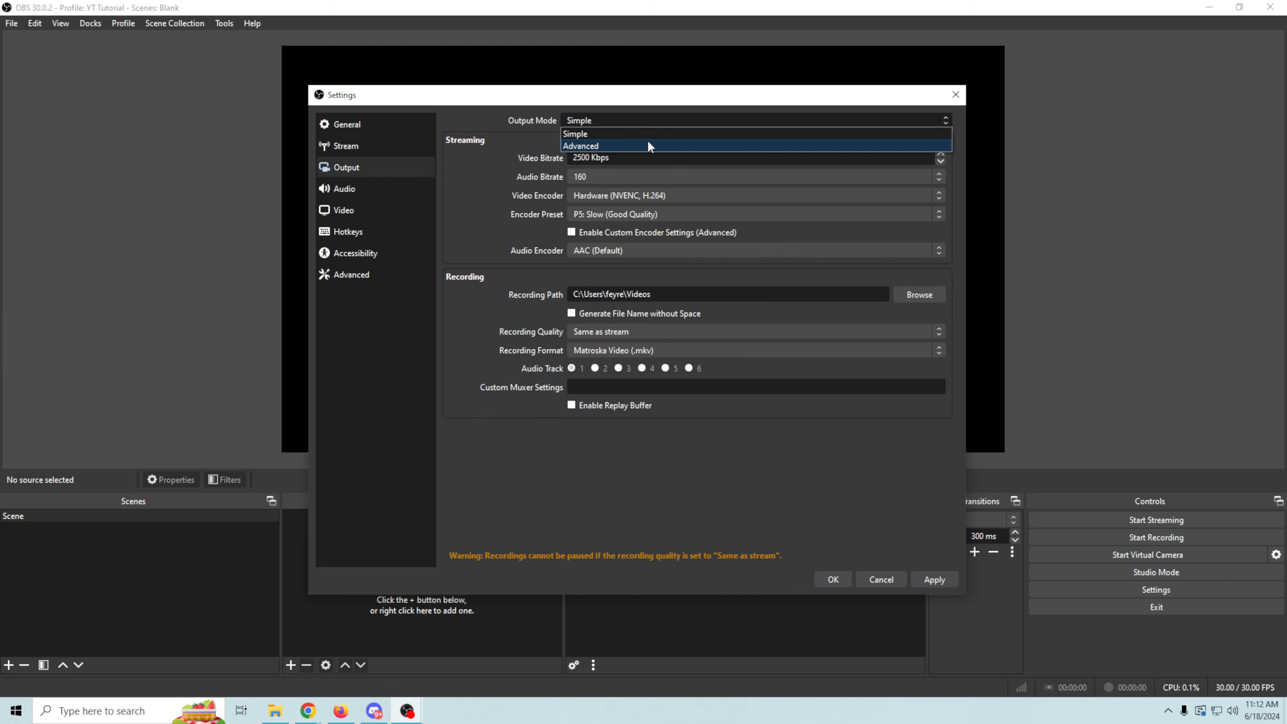
{"action": "left_click", "coordinate": [649, 141]}
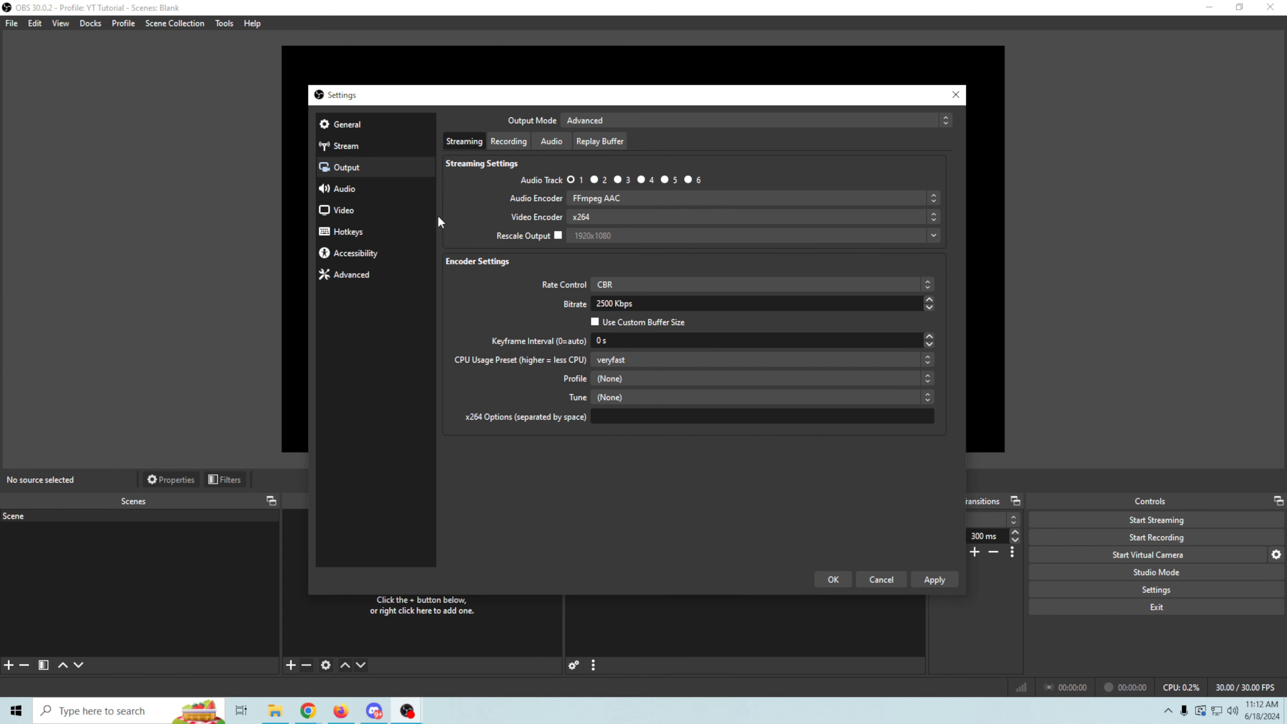
- Set the streaming video encoder to NVIDIA NVENC H.264 with a bitrate of 6000 Kbps
{"action": "left_click", "coordinate": [933, 220]}
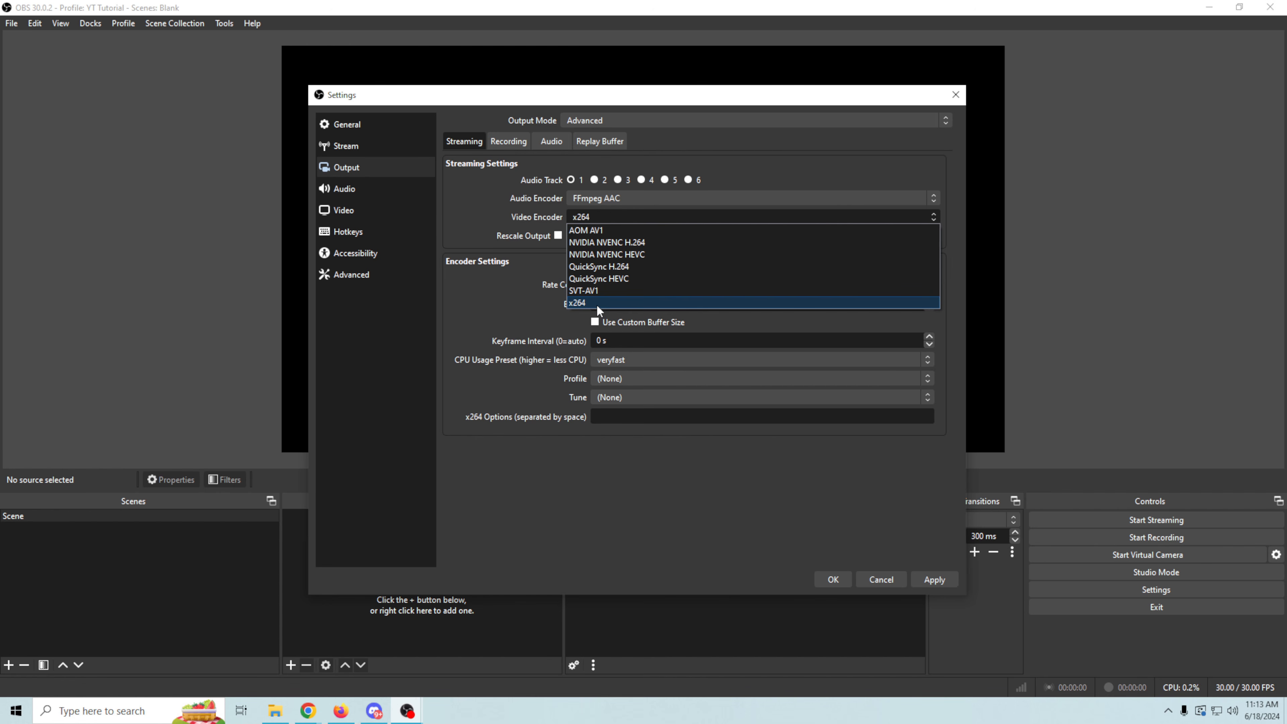
{"action": "left_click", "coordinate": [608, 243]}
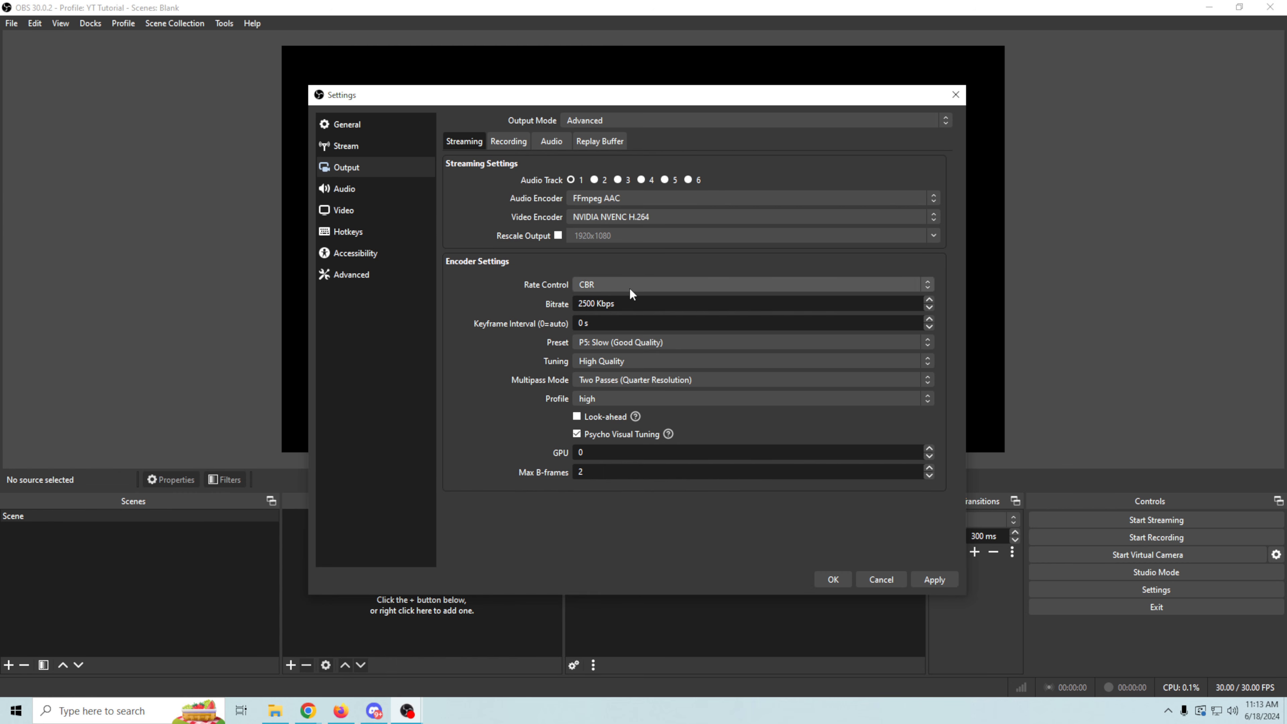
{"action": "double_click", "coordinate": [600, 303]}
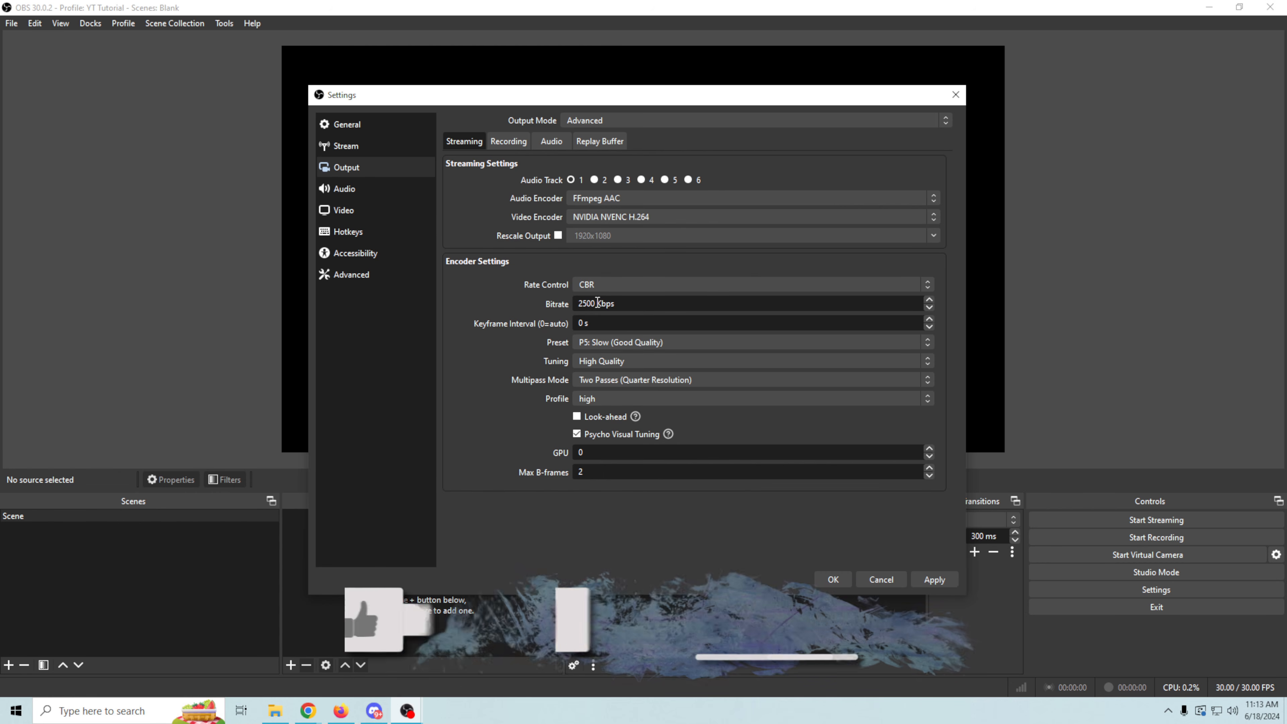
{"action": "type", "text": "6000"}
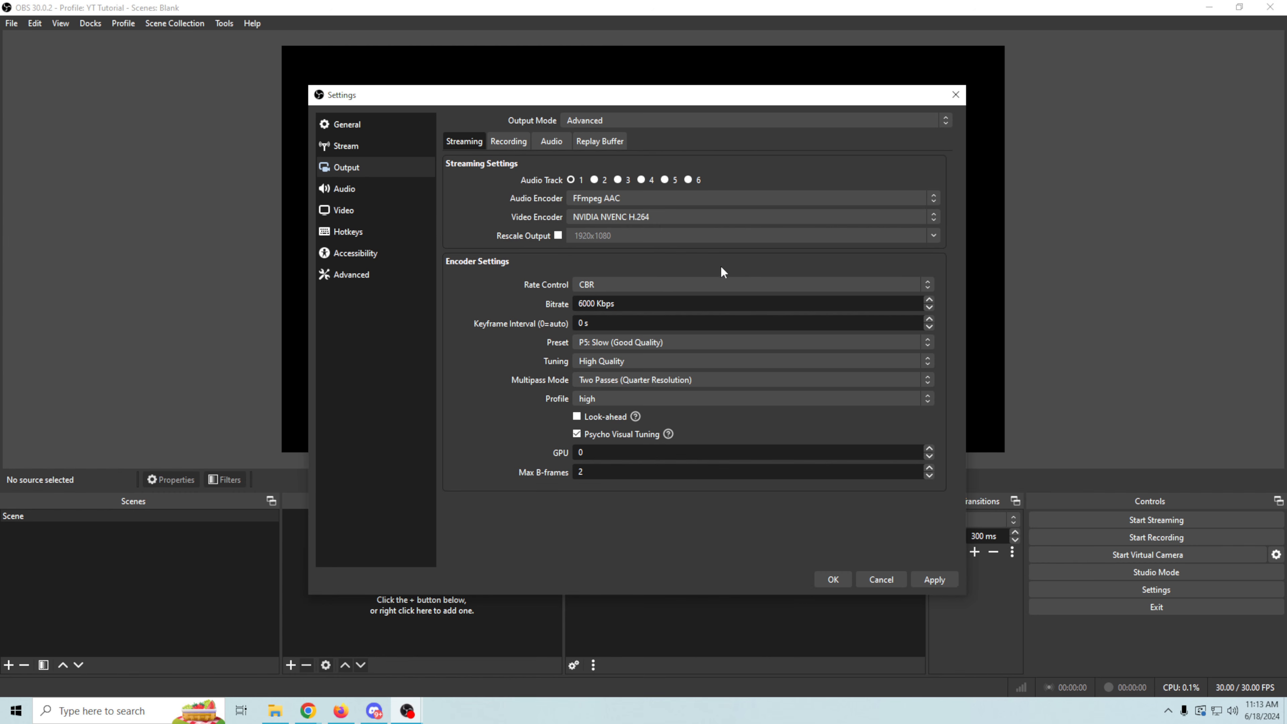
- Try the x264 encoder at 6000 Kbps with the high profile and film tune, and return to NVIDIA NVENC H.264
{"action": "left_click", "coordinate": [740, 216]}
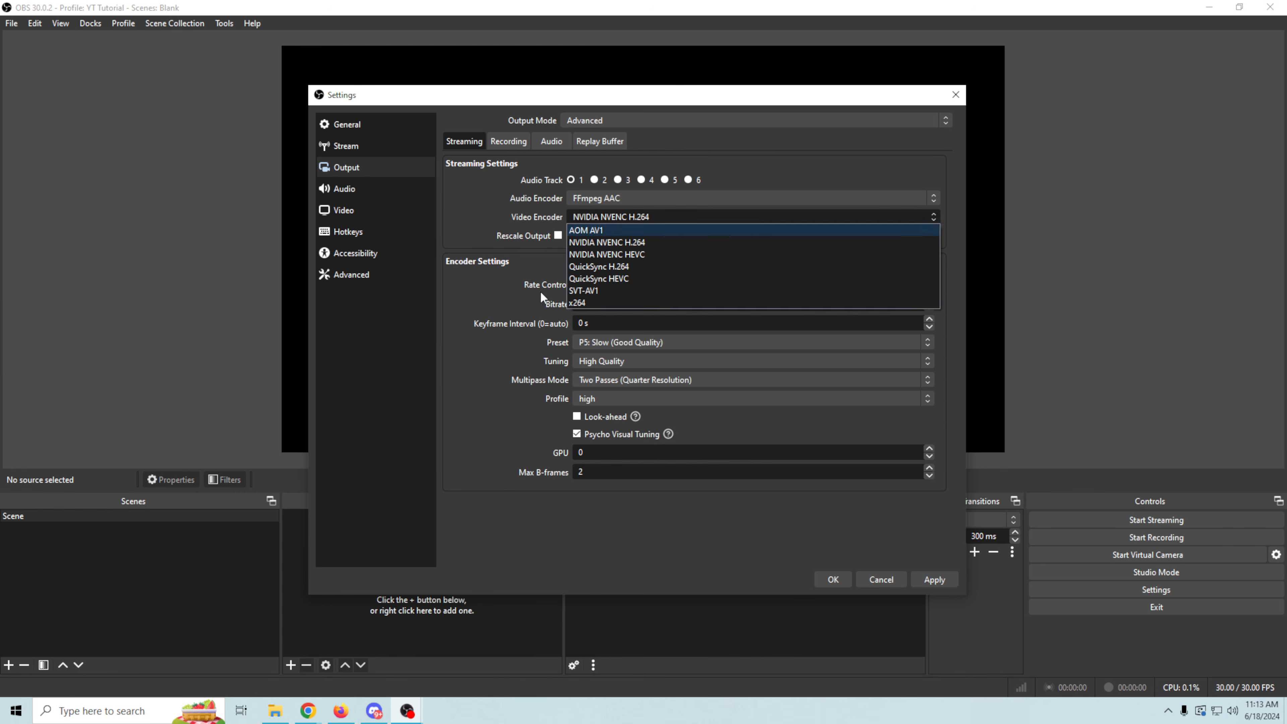
{"action": "left_click", "coordinate": [596, 304]}
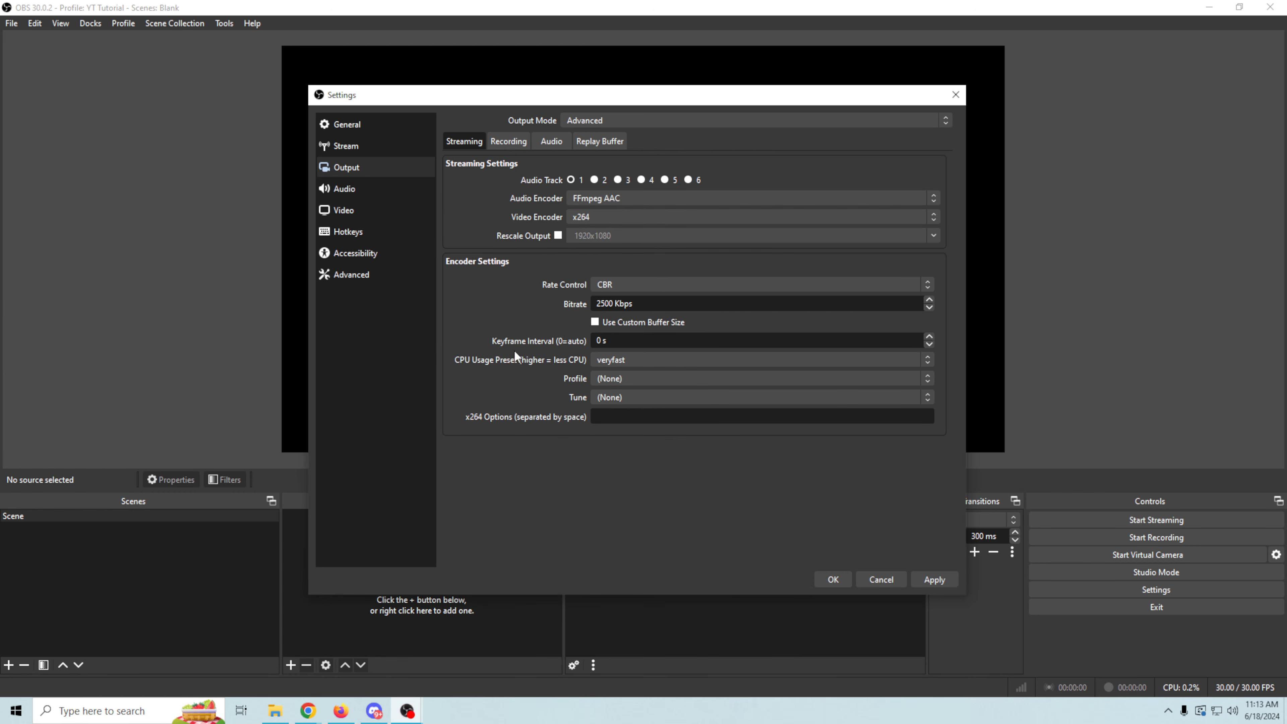
{"action": "left_click_drag", "start_coordinate": [613, 302], "coordinate": [554, 304]}
{"action": "type", "text": "6000"}
{"action": "left_click", "coordinate": [636, 381]}
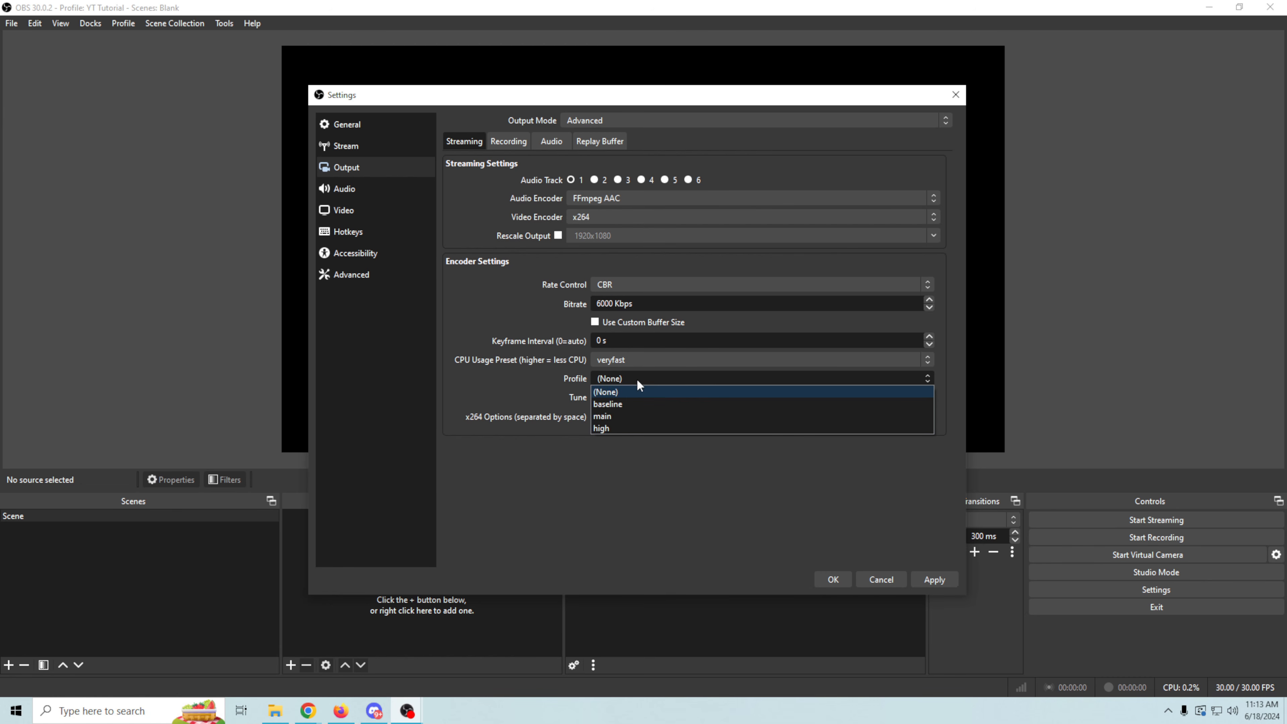
{"action": "left_click", "coordinate": [620, 426]}
{"action": "left_click", "coordinate": [663, 399]}
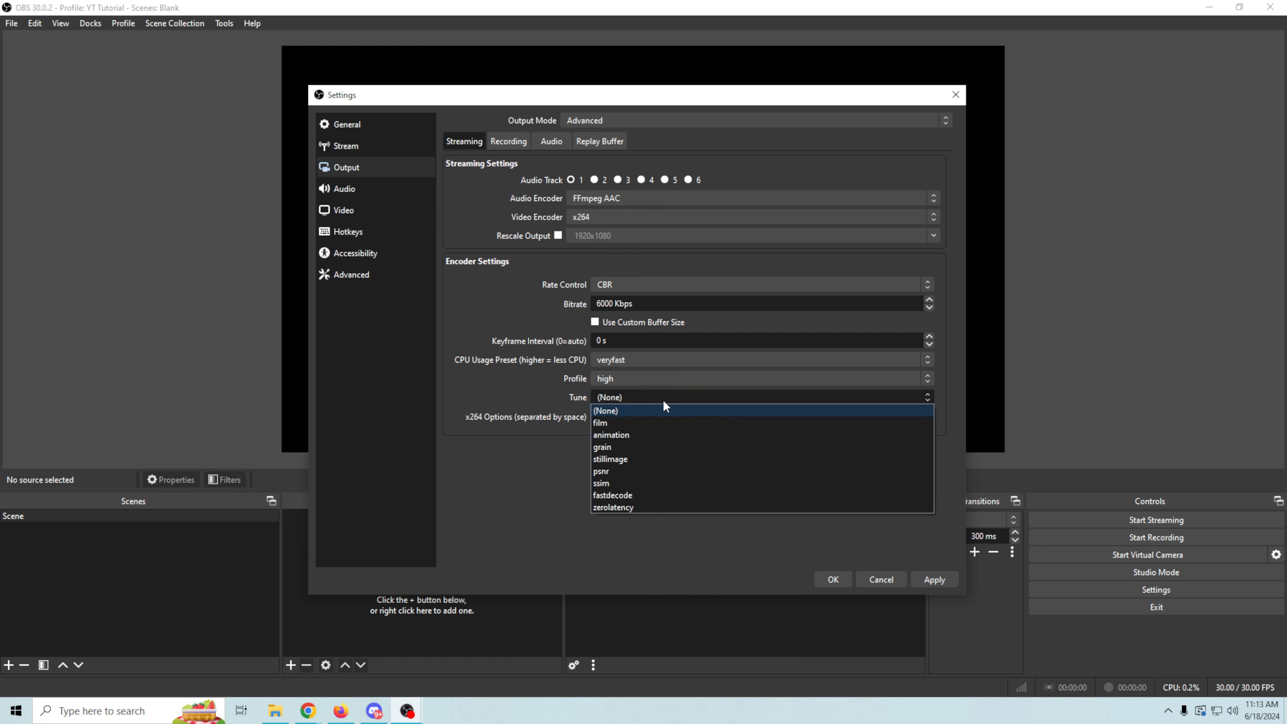
{"action": "left_click", "coordinate": [636, 423]}
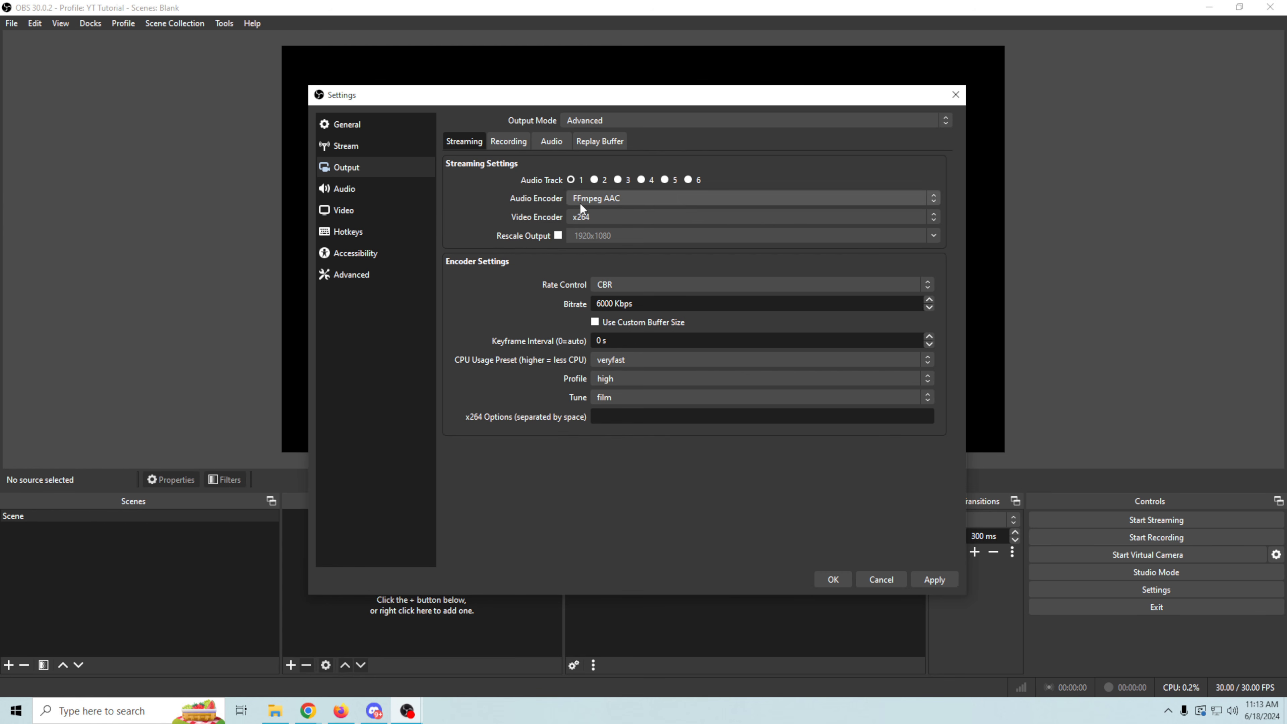
{"action": "left_click", "coordinate": [592, 217]}
{"action": "left_click", "coordinate": [600, 231]}
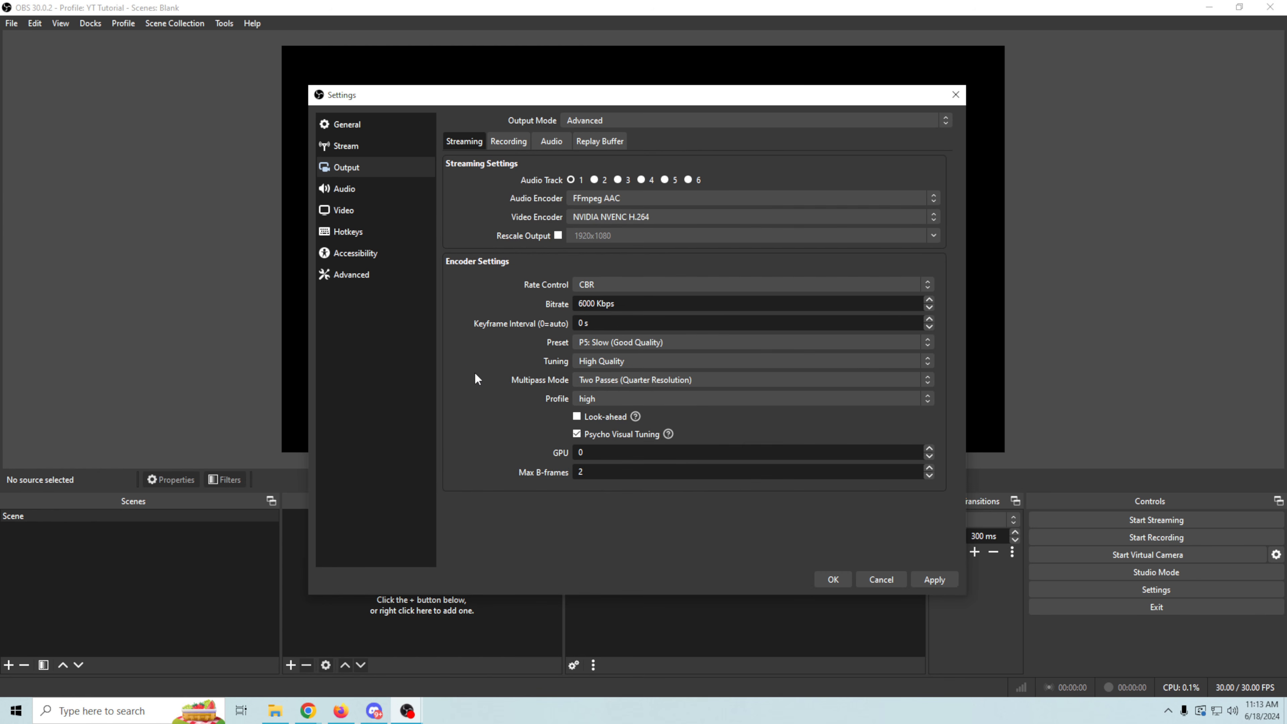
- Set the audio monitoring device to Headset Earphone (Zone Wireless Plus)
{"action": "left_click", "coordinate": [340, 187]}
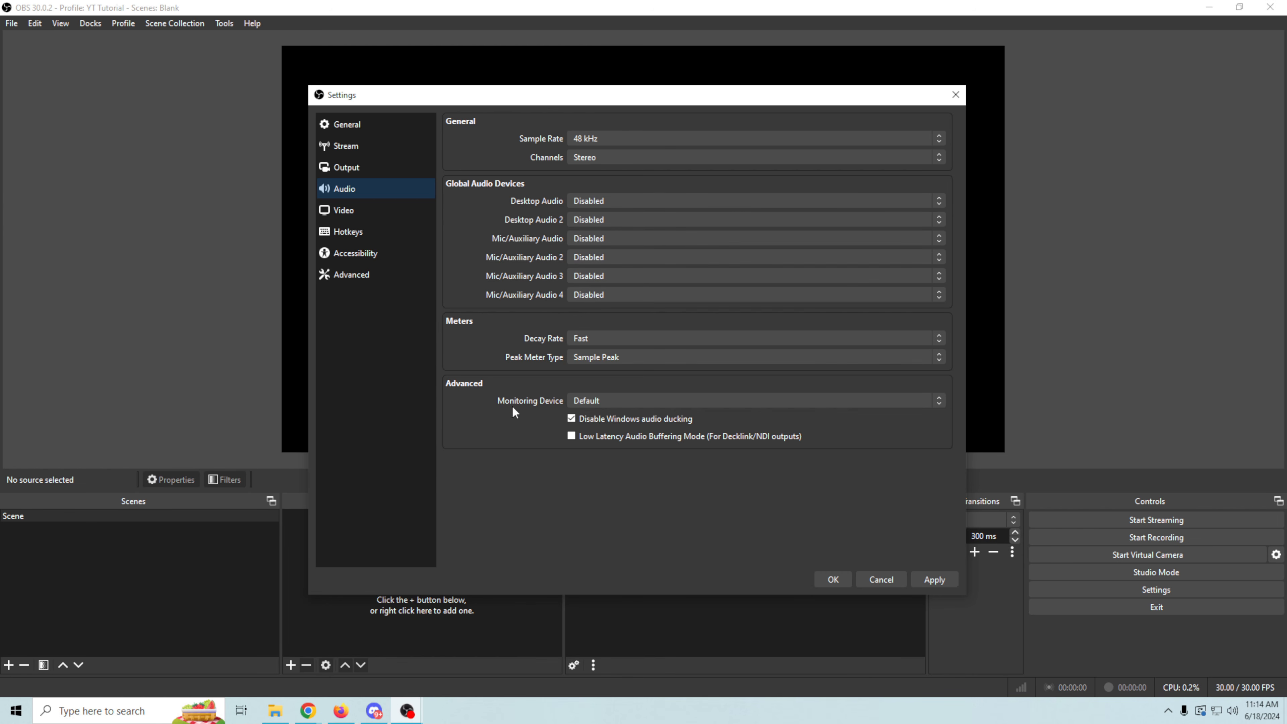
{"action": "left_click", "coordinate": [610, 400]}
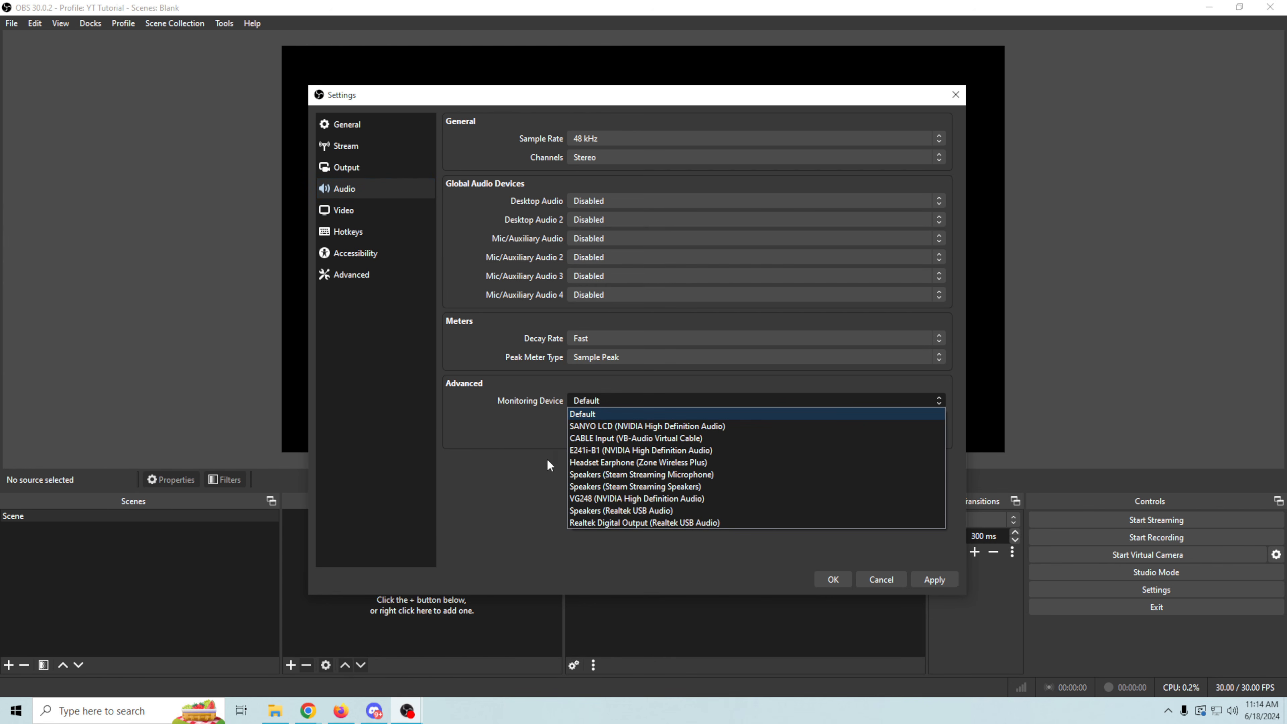
{"action": "left_click", "coordinate": [590, 462]}
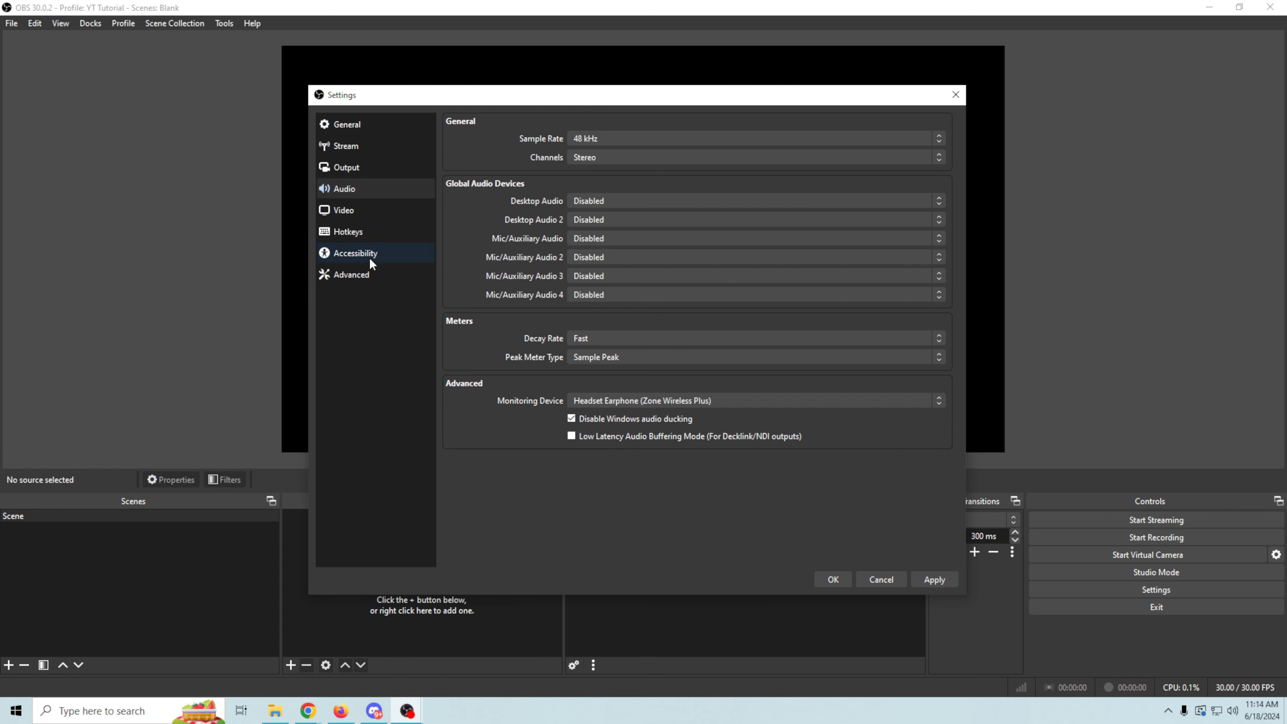
- Set the video output (scaled) resolution to 1920x1080 and the common FPS value to 30
{"action": "left_click", "coordinate": [351, 214]}
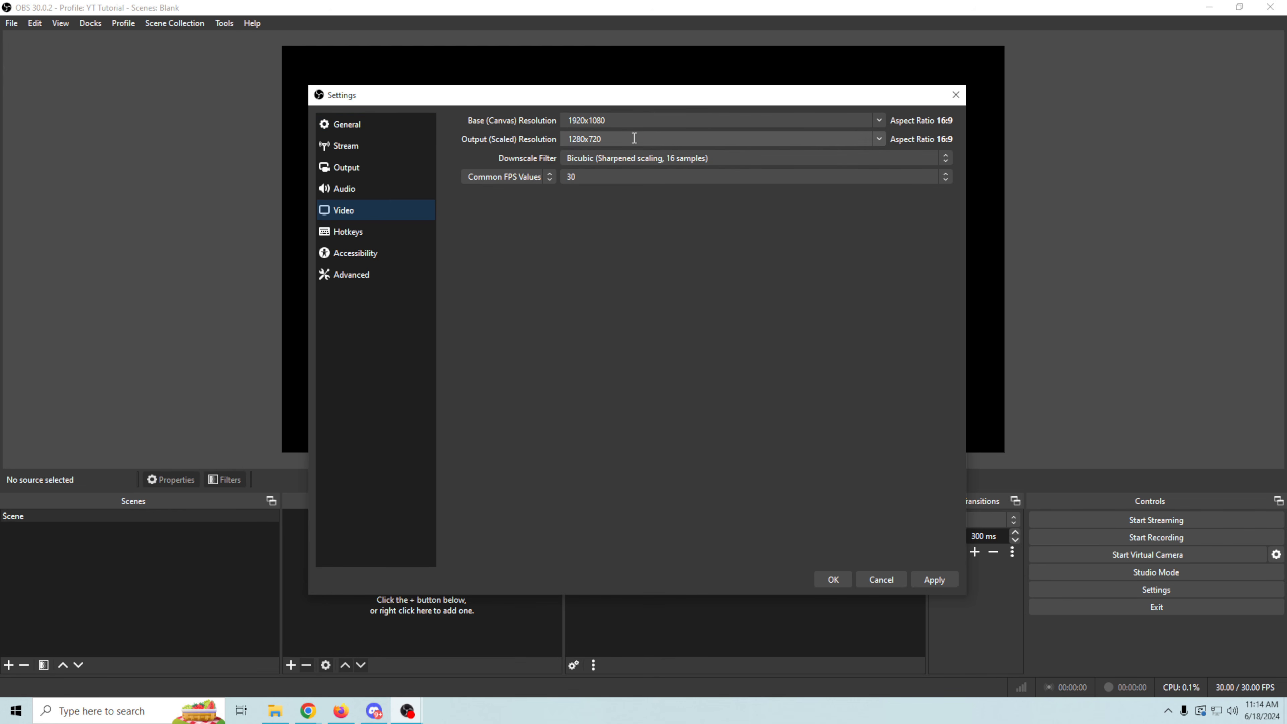
{"action": "left_click", "coordinate": [875, 138]}
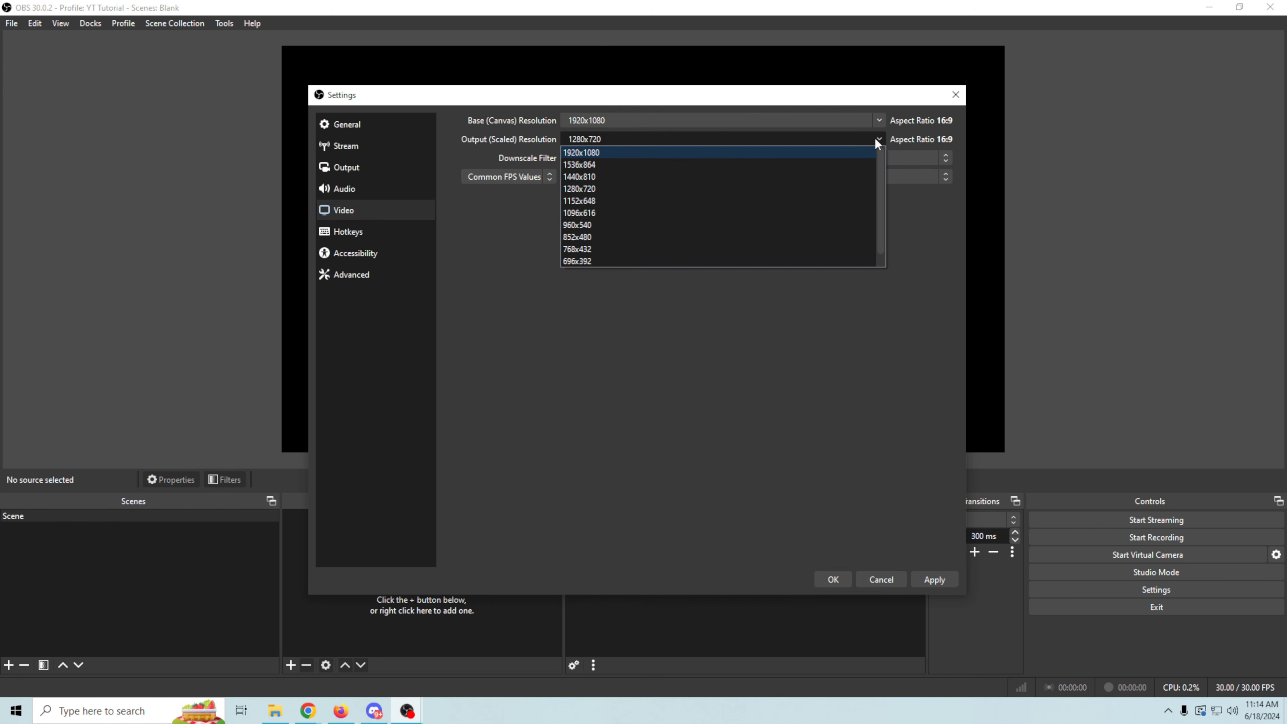
{"action": "left_click", "coordinate": [583, 152]}
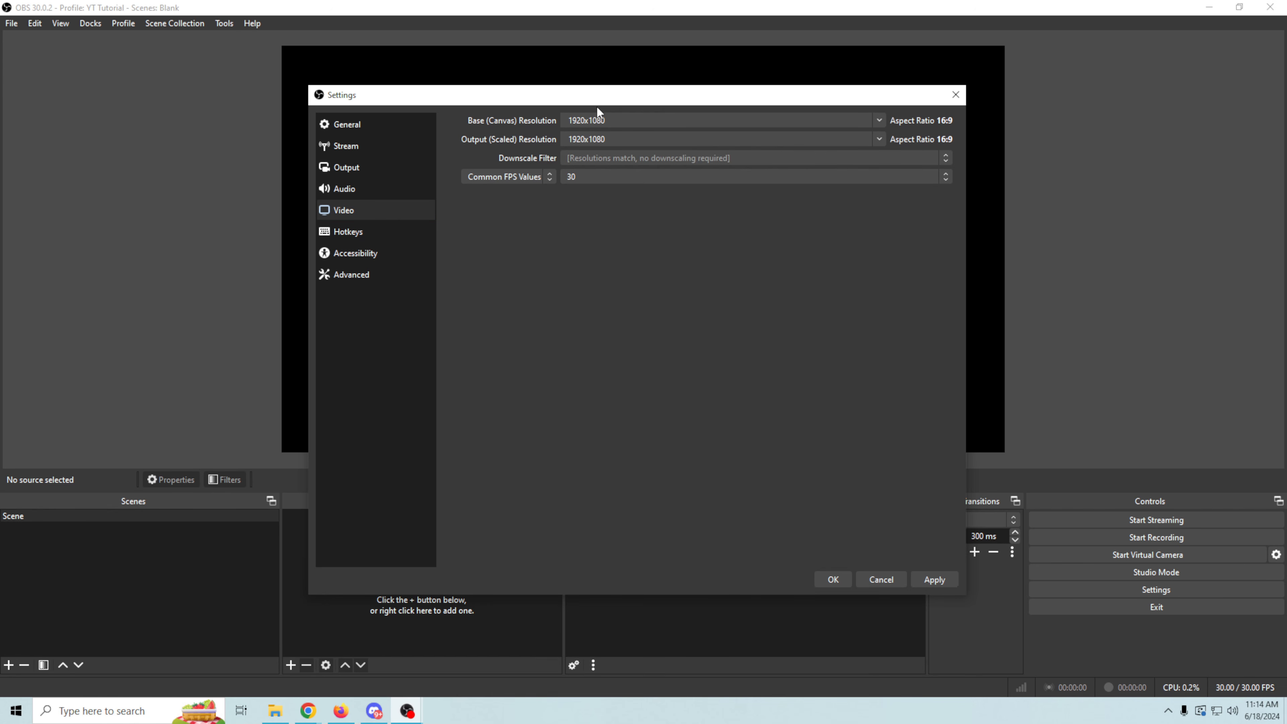
{"action": "left_click", "coordinate": [943, 178]}
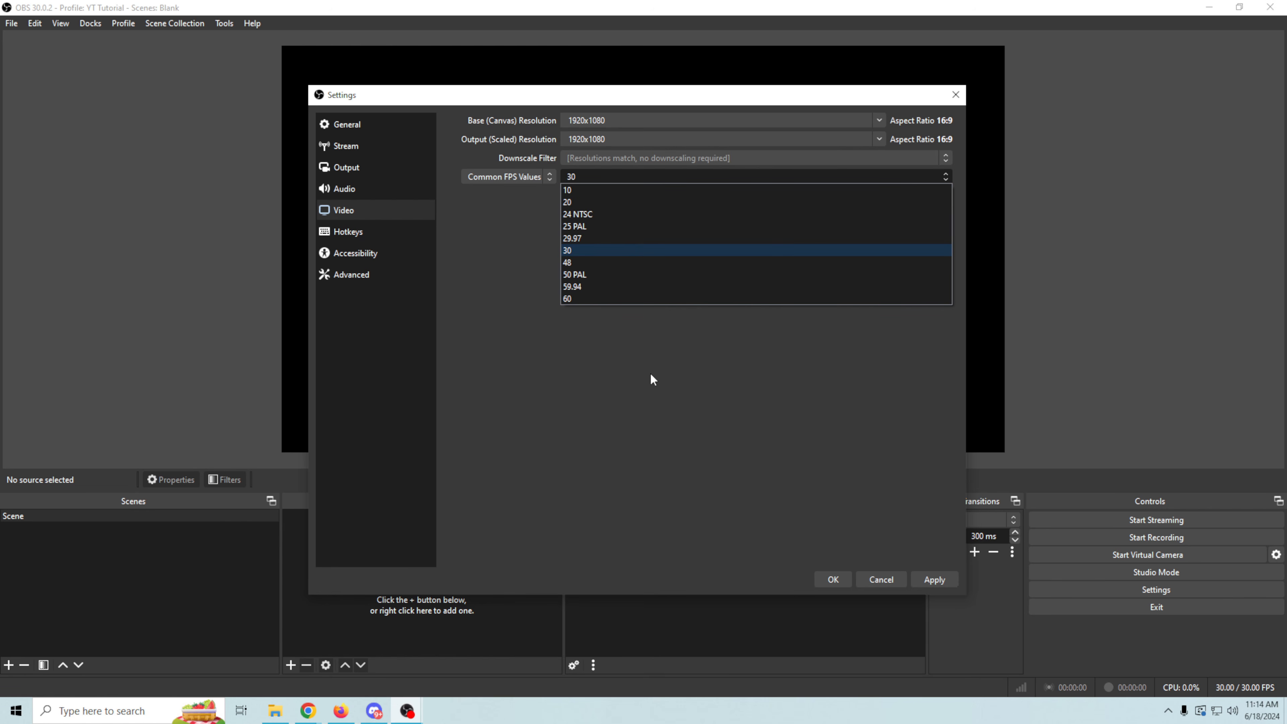
{"action": "left_click", "coordinate": [578, 255]}
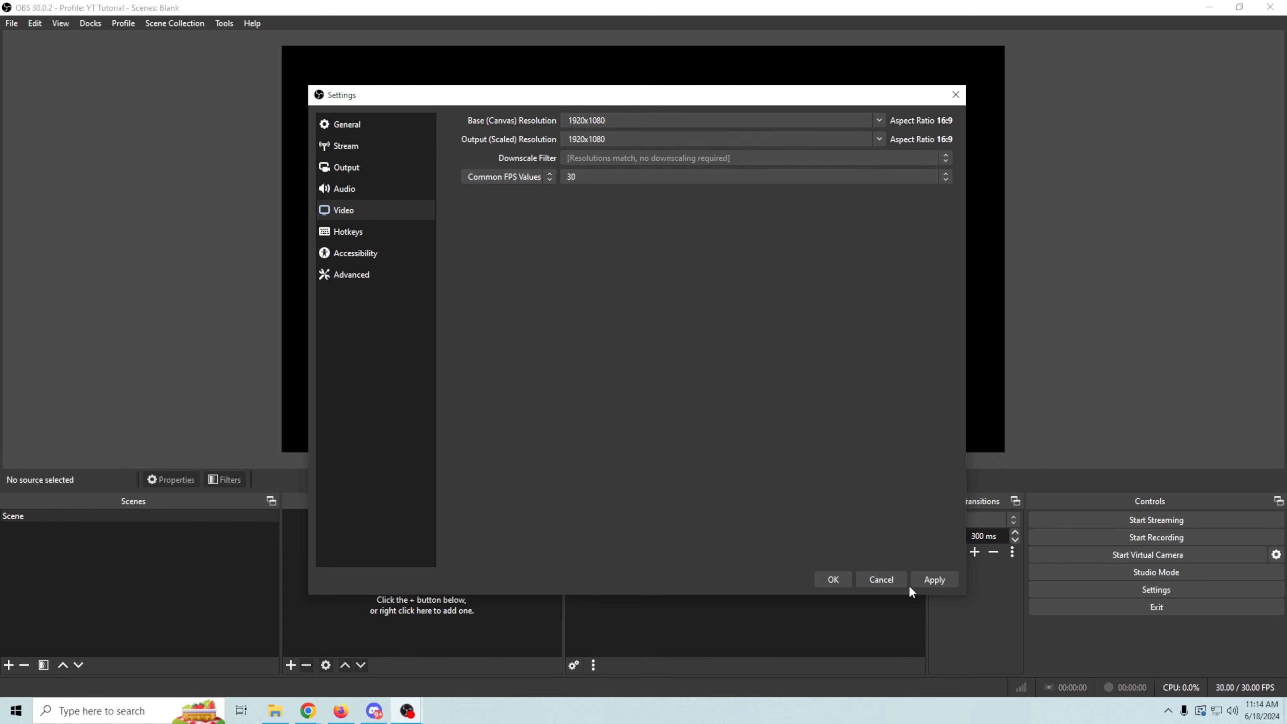
- Apply the settings, close them, and dismiss the YouTube Live Control Panel dock
{"action": "left_click", "coordinate": [930, 581]}
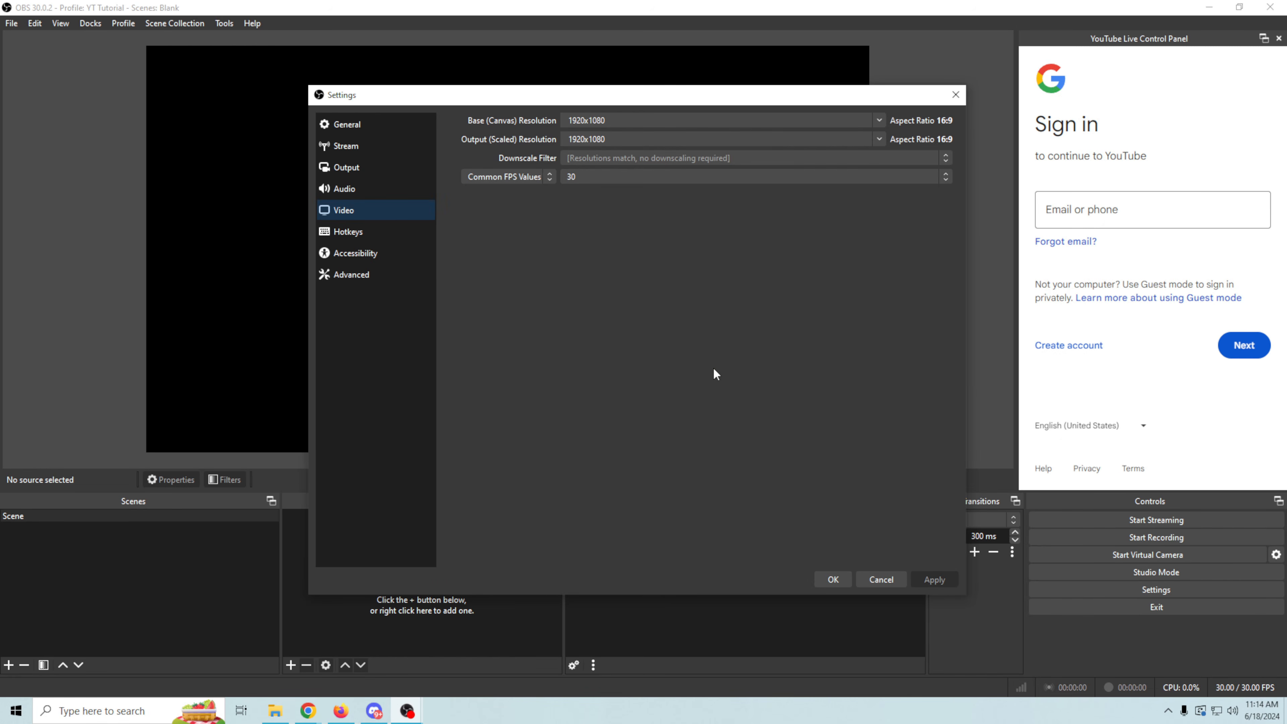
{"action": "left_click", "coordinate": [837, 579]}
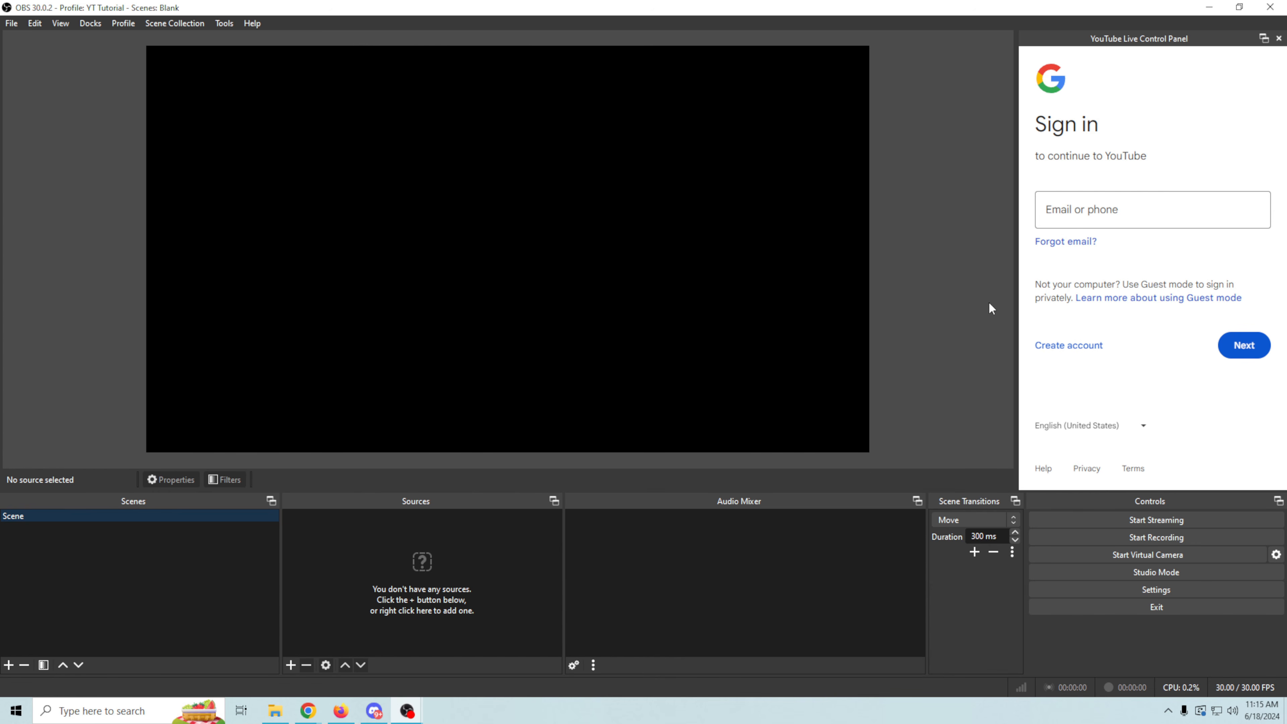
{"action": "left_click", "coordinate": [1278, 38]}
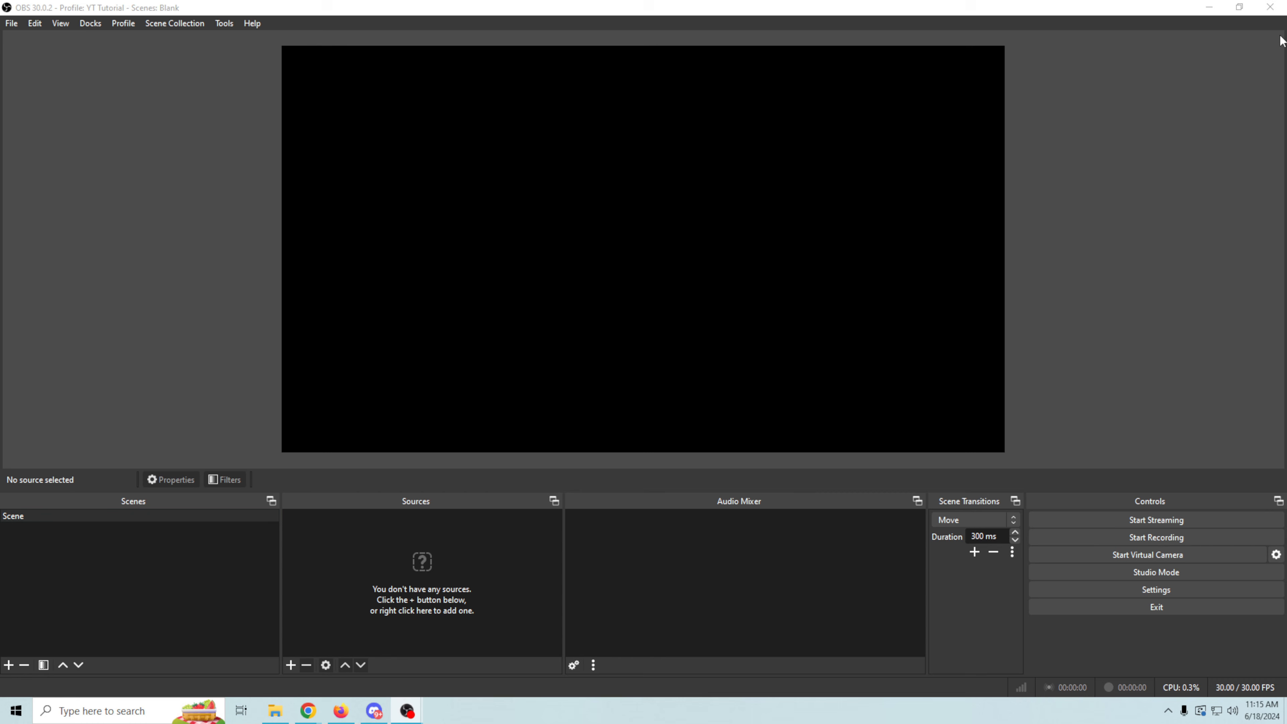
{"action": "left_click", "coordinate": [778, 377]}
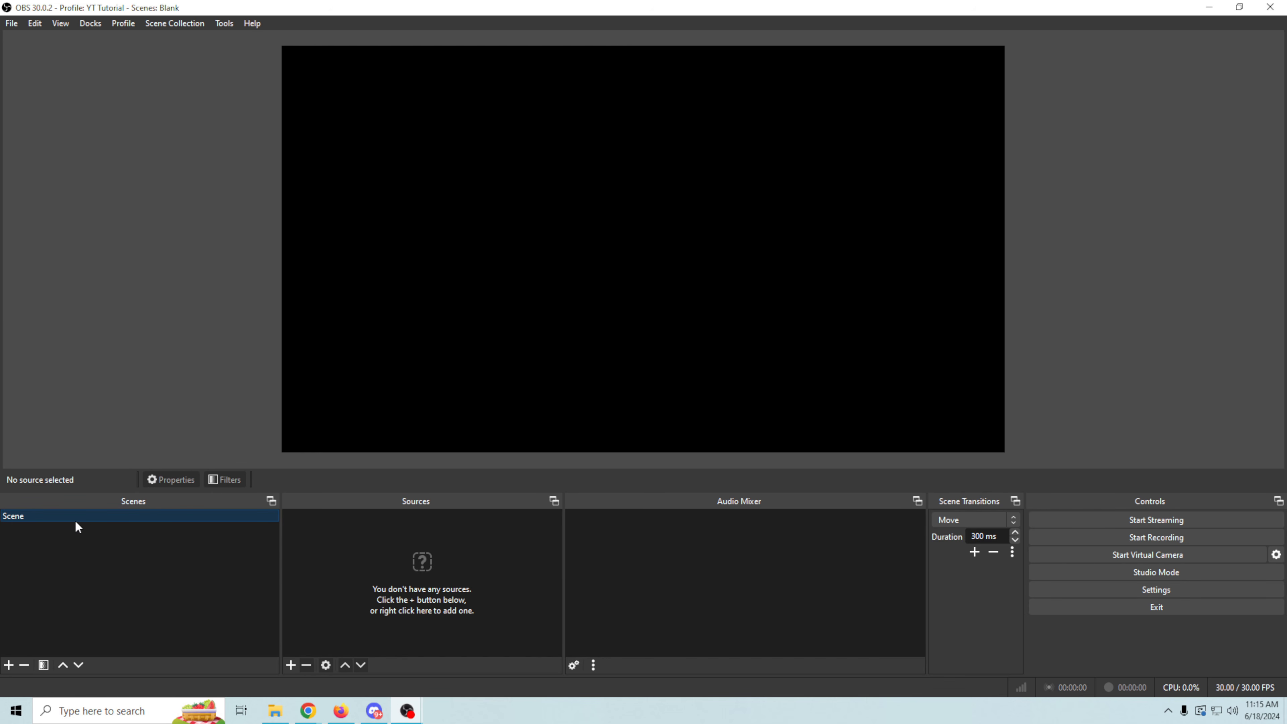
- Add a Video Capture Device source named "camera" using the Cam Link Pro HDMI-1 / Multiview device
{"action": "left_click", "coordinate": [290, 665]}
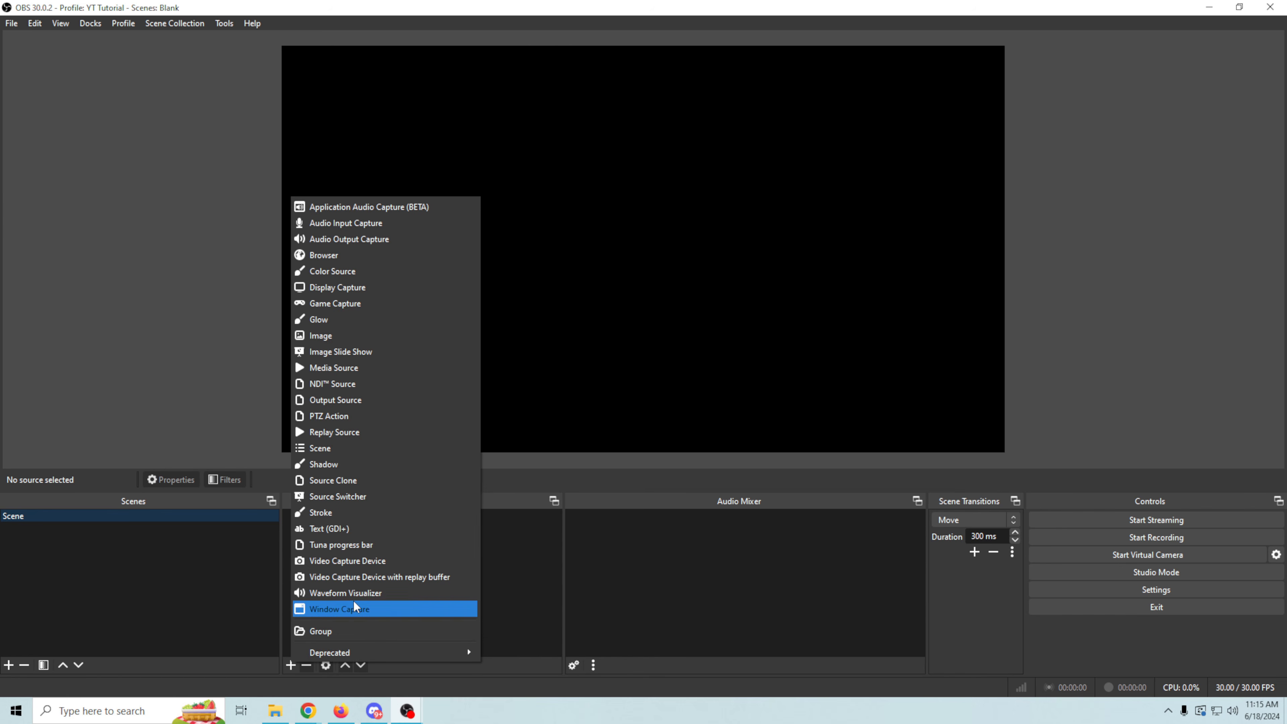
{"action": "left_click", "coordinate": [373, 562]}
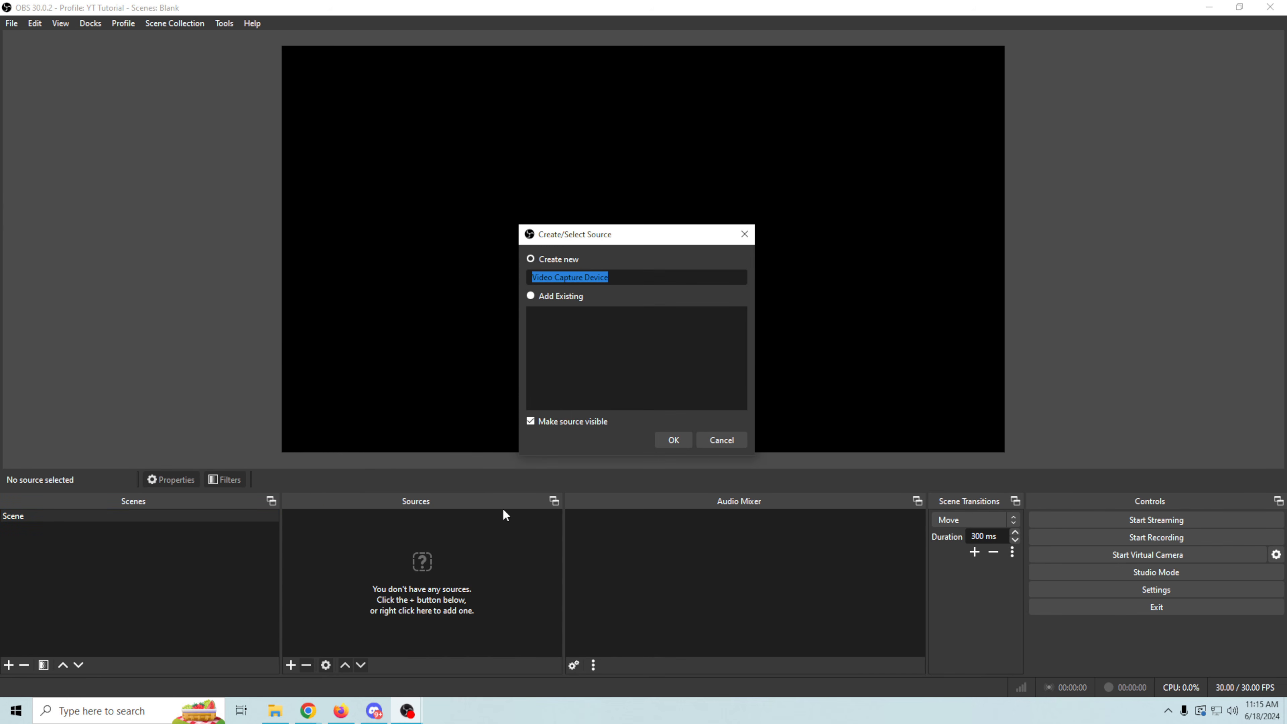
{"action": "type", "text": "camera"}
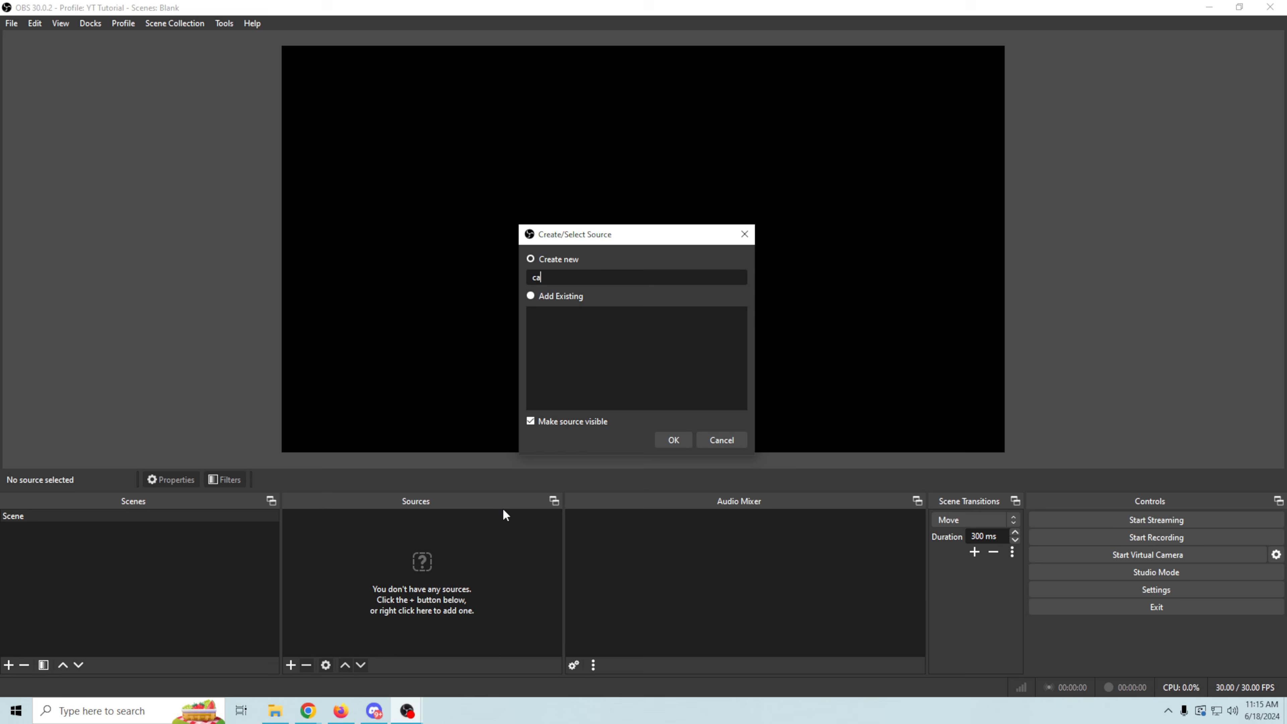
{"action": "left_click", "coordinate": [673, 440]}
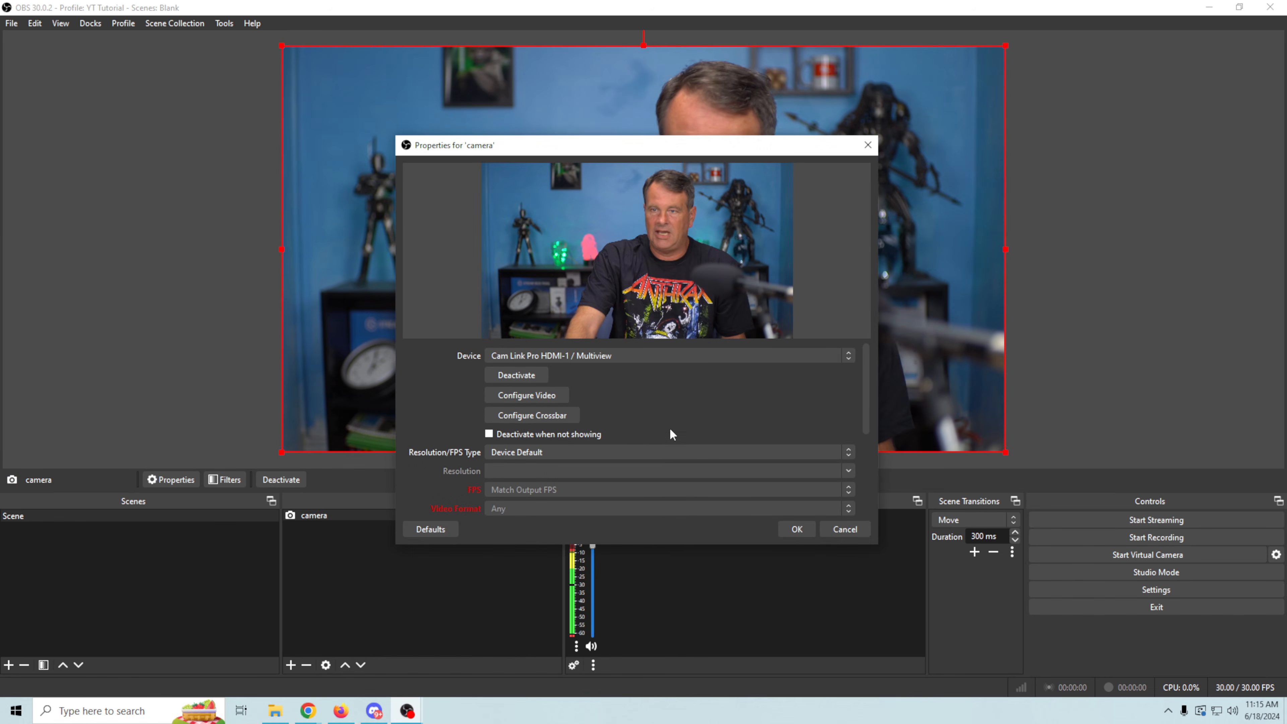
{"action": "left_click", "coordinate": [591, 355]}
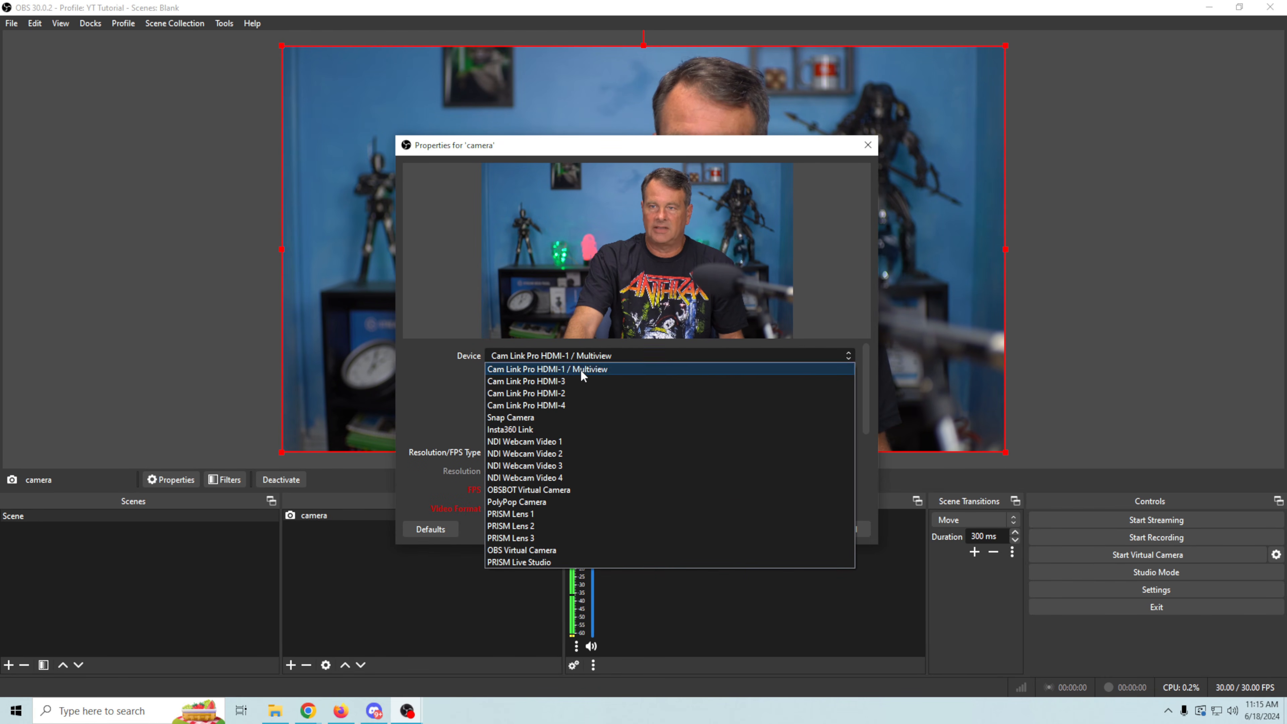
{"action": "left_click", "coordinate": [580, 369]}
- Enable a custom audio device for the camera source, choose Cam Link Pro Audio-1, and confirm the properties
{"action": "scroll", "coordinate": [432, 395], "scroll_direction": "down", "scroll_amount": 5}
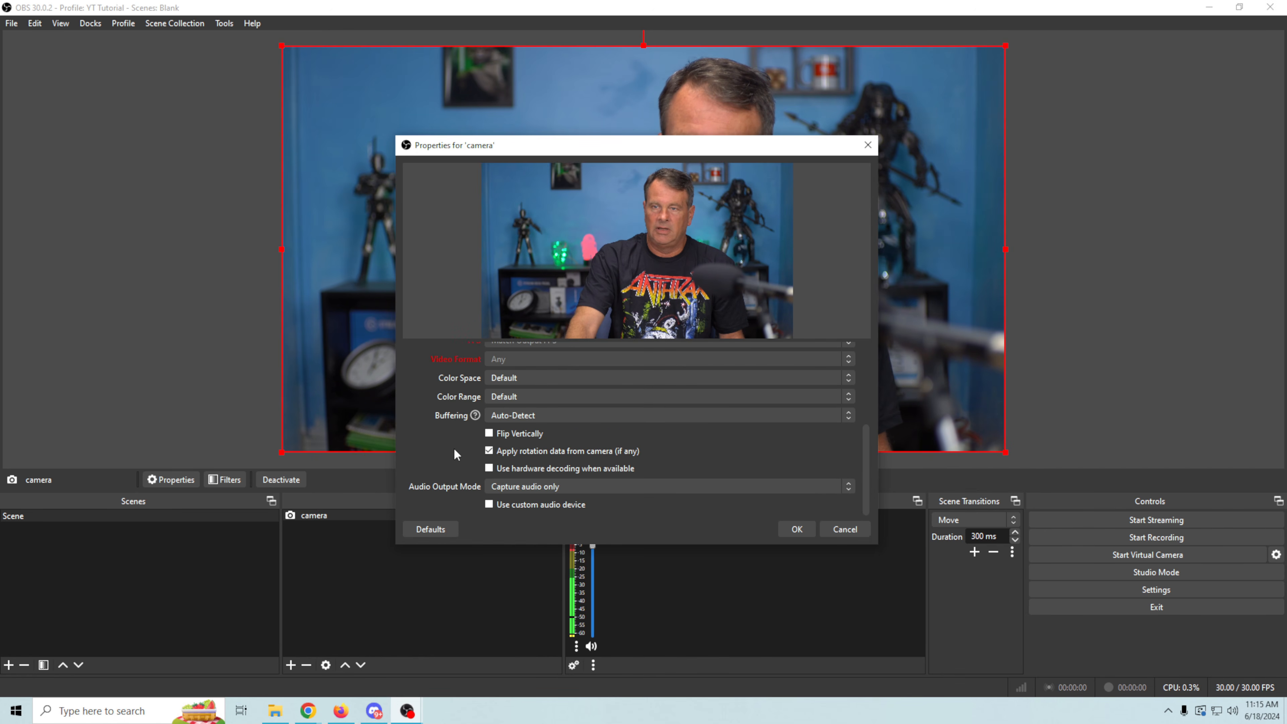
{"action": "scroll", "coordinate": [430, 465], "scroll_direction": "up", "scroll_amount": 5}
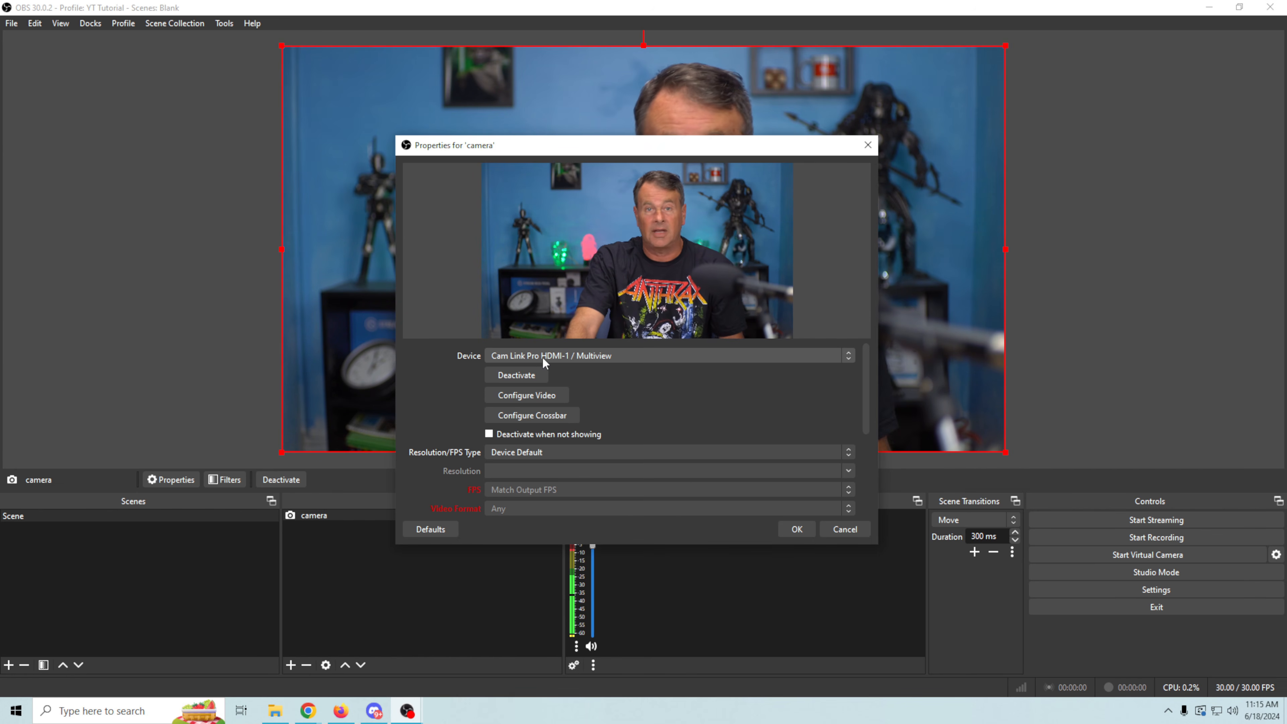
{"action": "scroll", "coordinate": [431, 403], "scroll_direction": "down", "scroll_amount": 5}
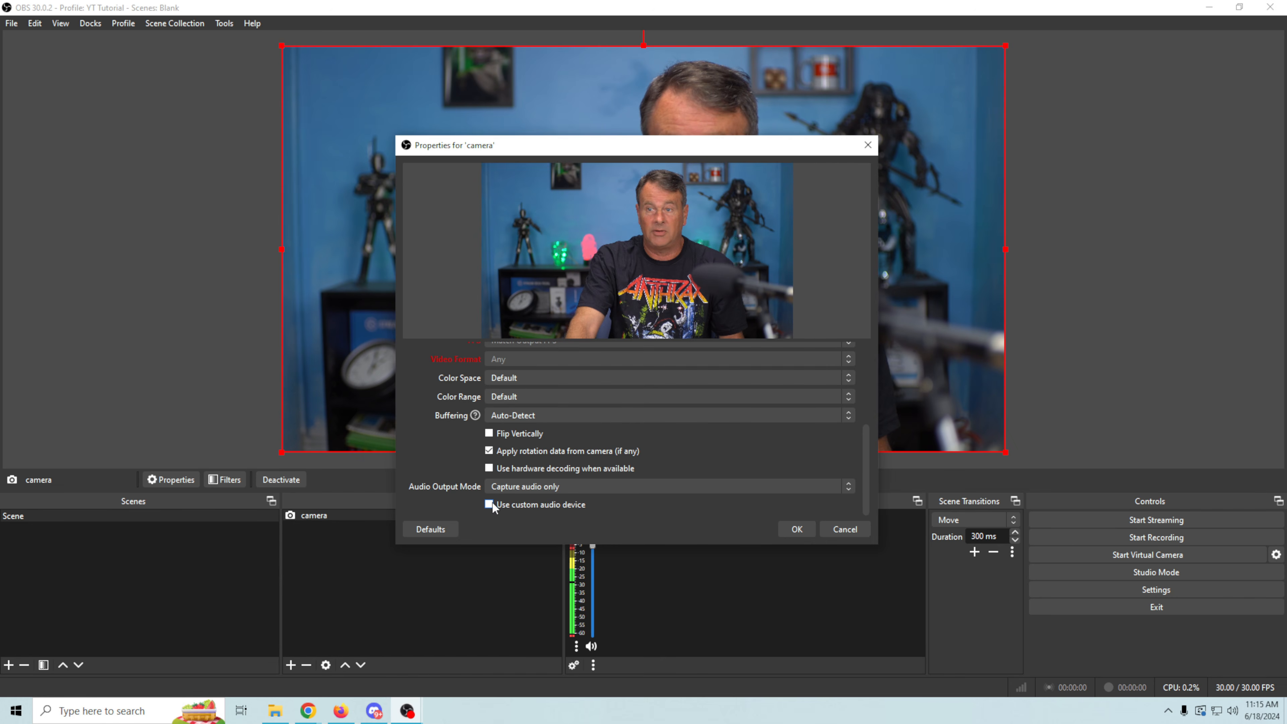
{"action": "scroll", "coordinate": [466, 496], "scroll_direction": "up", "scroll_amount": 2}
{"action": "scroll", "coordinate": [458, 482], "scroll_direction": "down", "scroll_amount": 2}
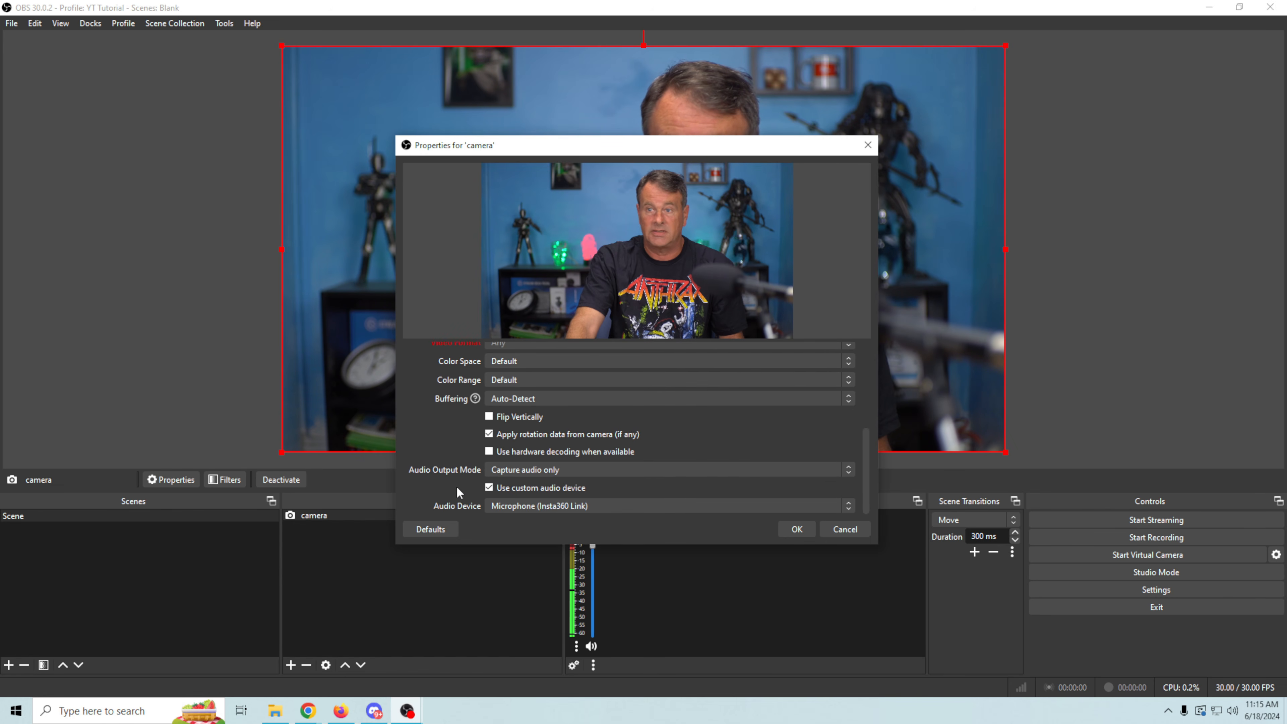
{"action": "left_click", "coordinate": [586, 502]}
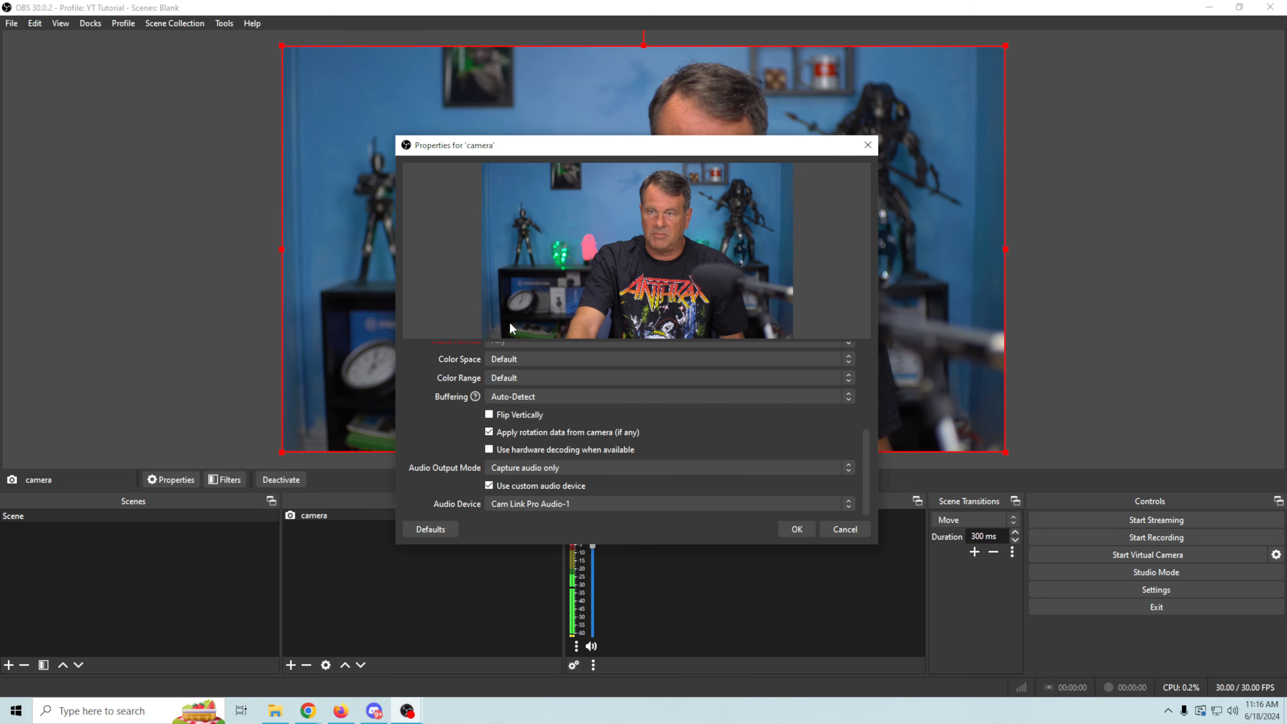
{"action": "left_click", "coordinate": [539, 322]}
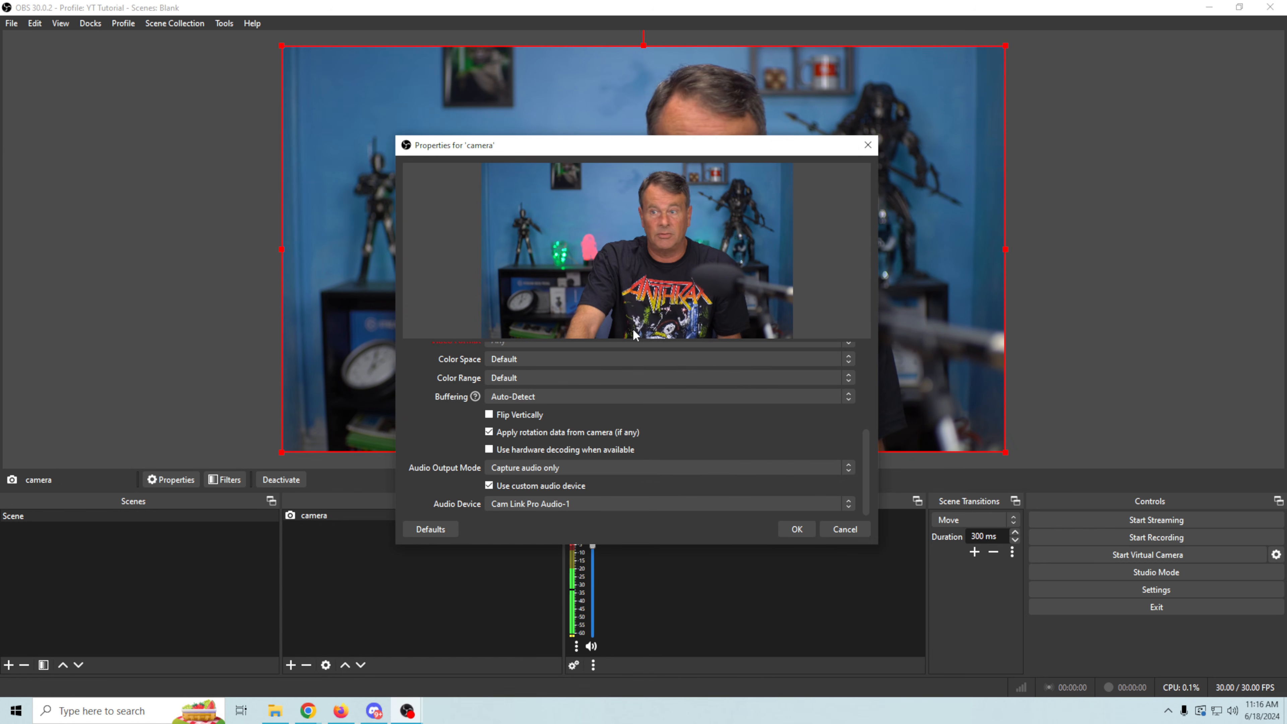
{"action": "left_click", "coordinate": [794, 528]}
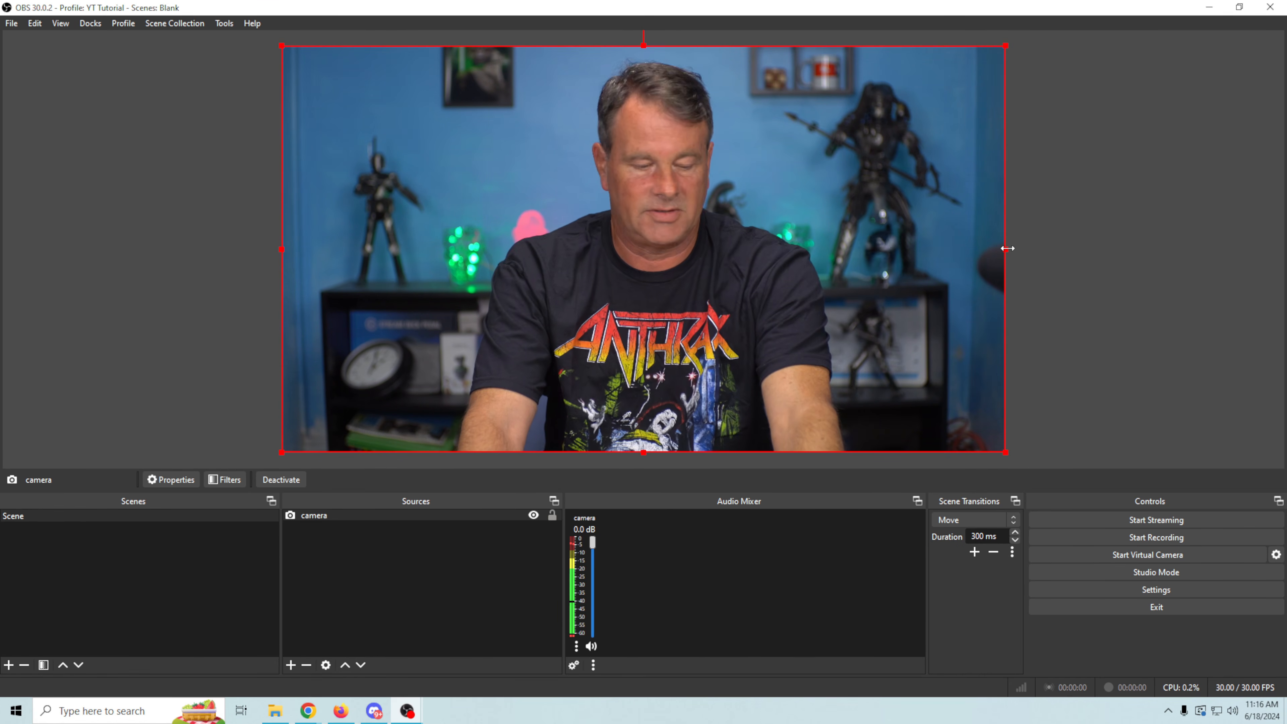
- Crop the camera image by about 140 px on its right side, 101 px on its left and 127 px at its bottom
{"action": "left_click_drag", "start_coordinate": [1008, 248], "coordinate": [952, 250]}
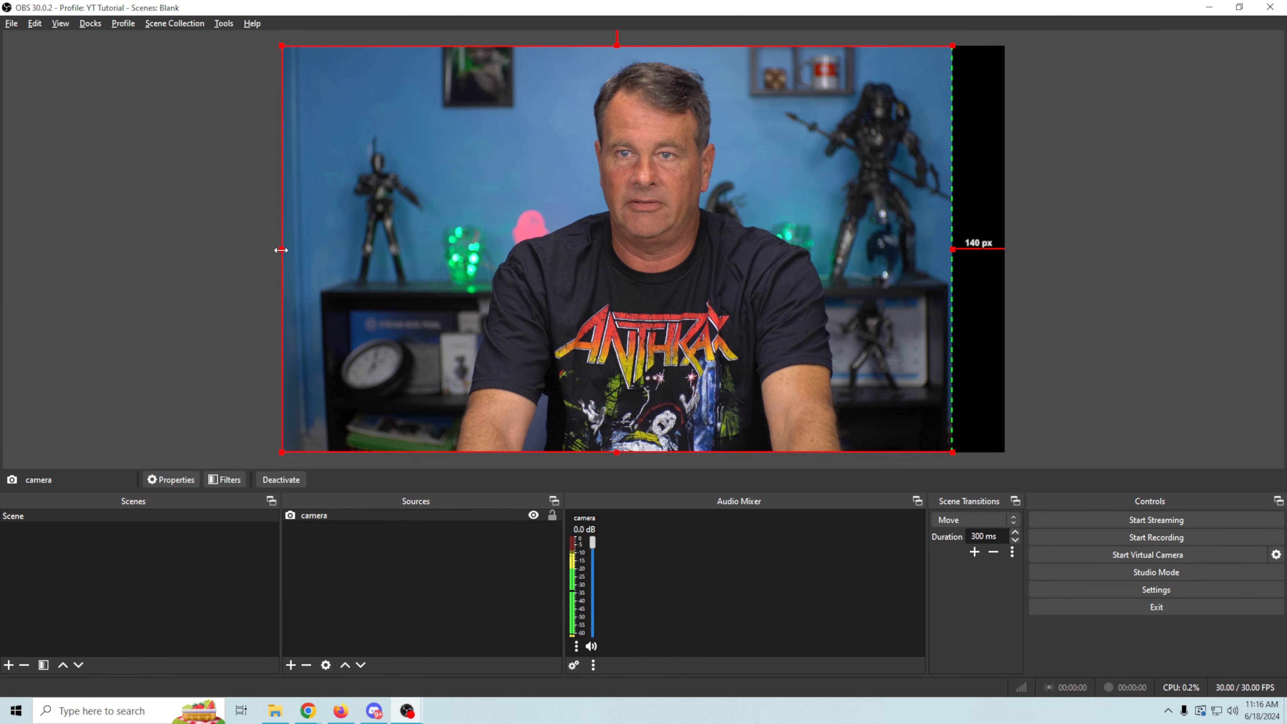
{"action": "left_click_drag", "start_coordinate": [281, 250], "coordinate": [319, 256]}
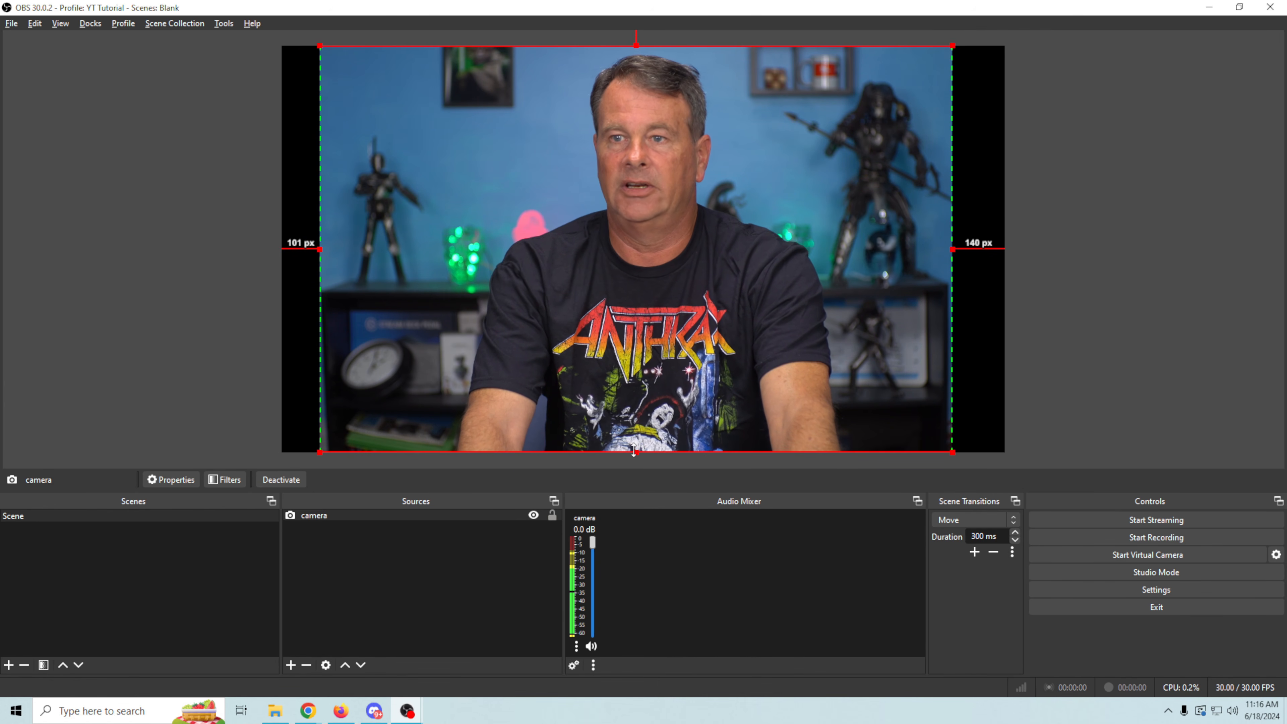
{"action": "left_click_drag", "start_coordinate": [634, 453], "coordinate": [632, 405]}
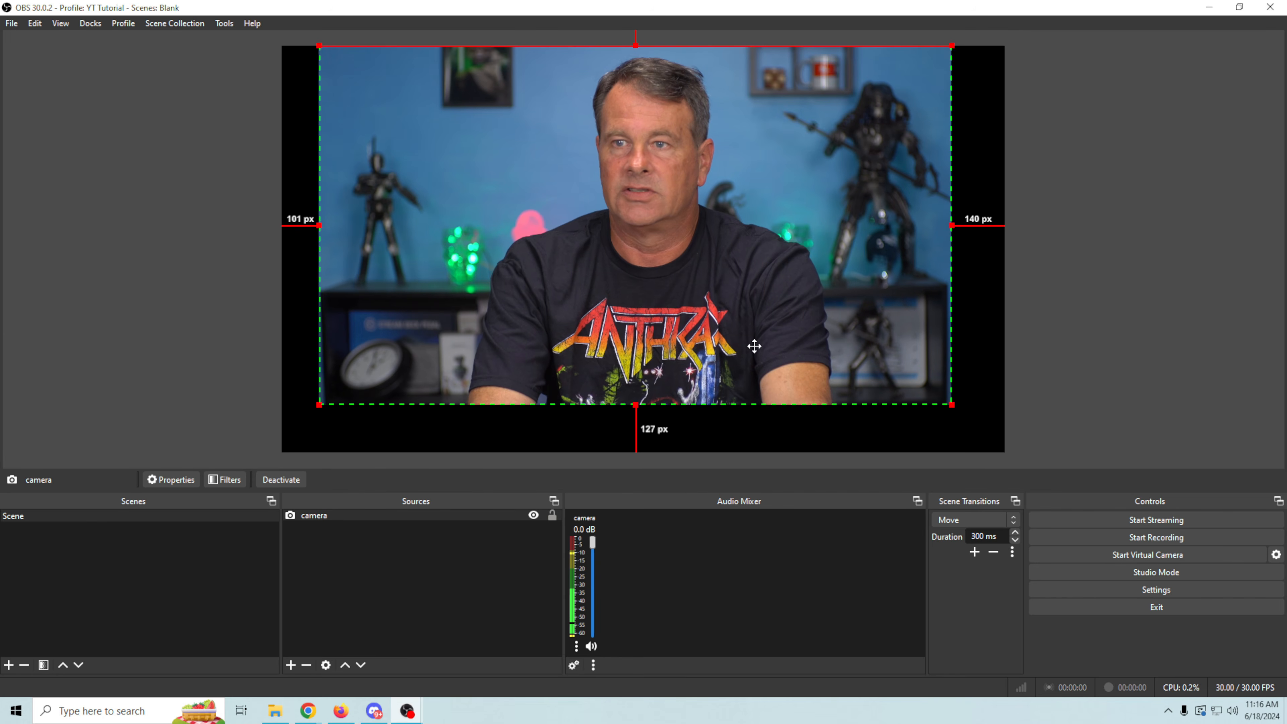
- Move the cropped camera to the canvas's upper-left corner, enlarge it, and adjust its position and left edge until it fills the canvas
{"action": "left_click_drag", "start_coordinate": [753, 348], "coordinate": [725, 340]}
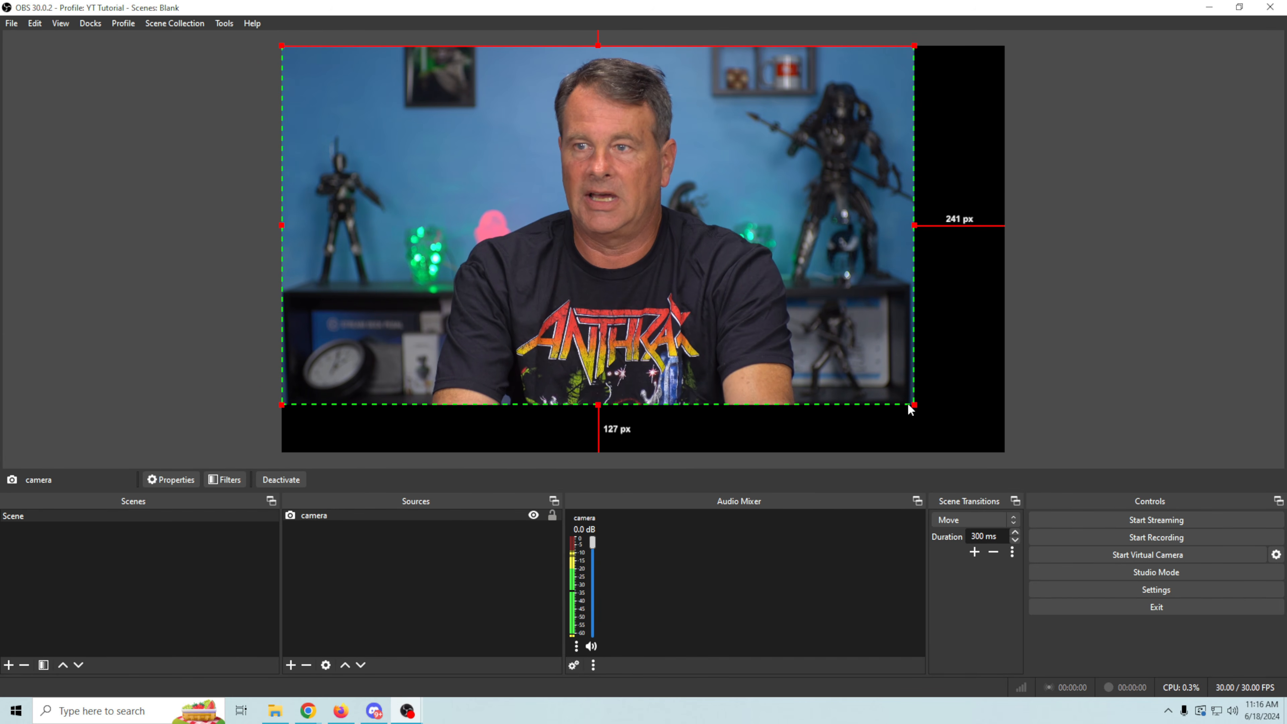
{"action": "left_click_drag", "start_coordinate": [913, 406], "coordinate": [979, 453]}
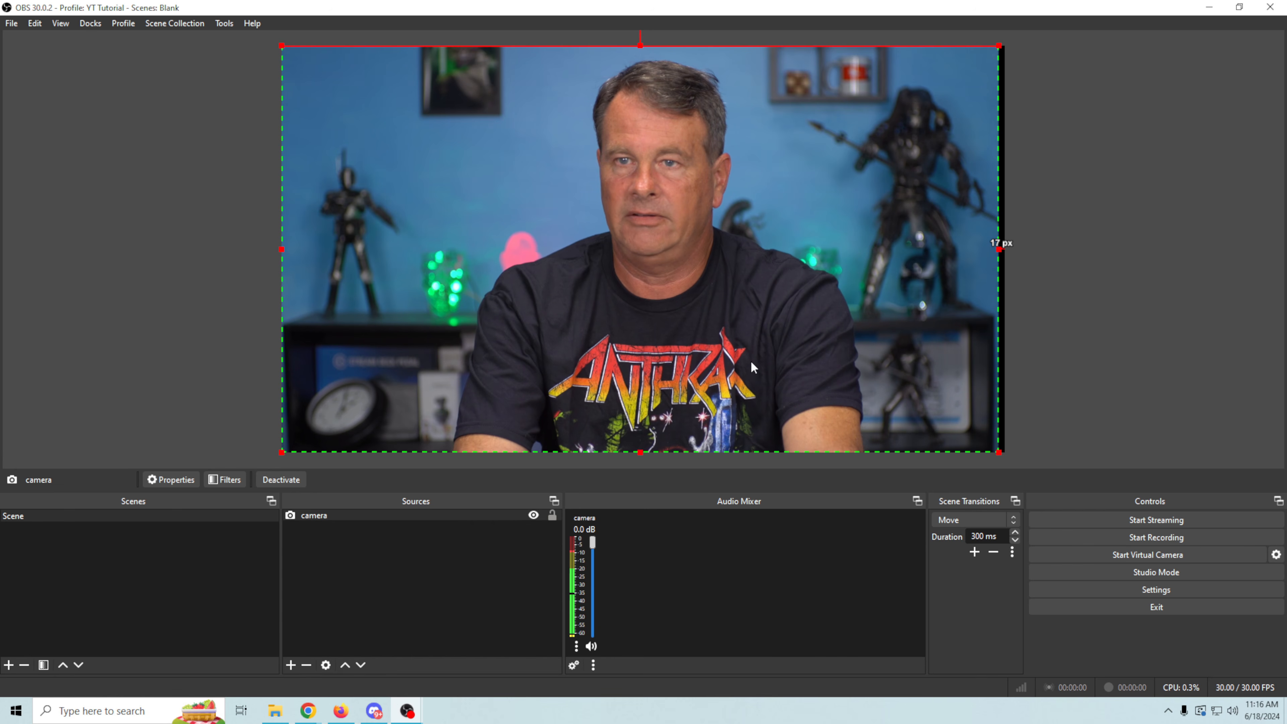
{"action": "left_click_drag", "start_coordinate": [750, 360], "coordinate": [757, 361]}
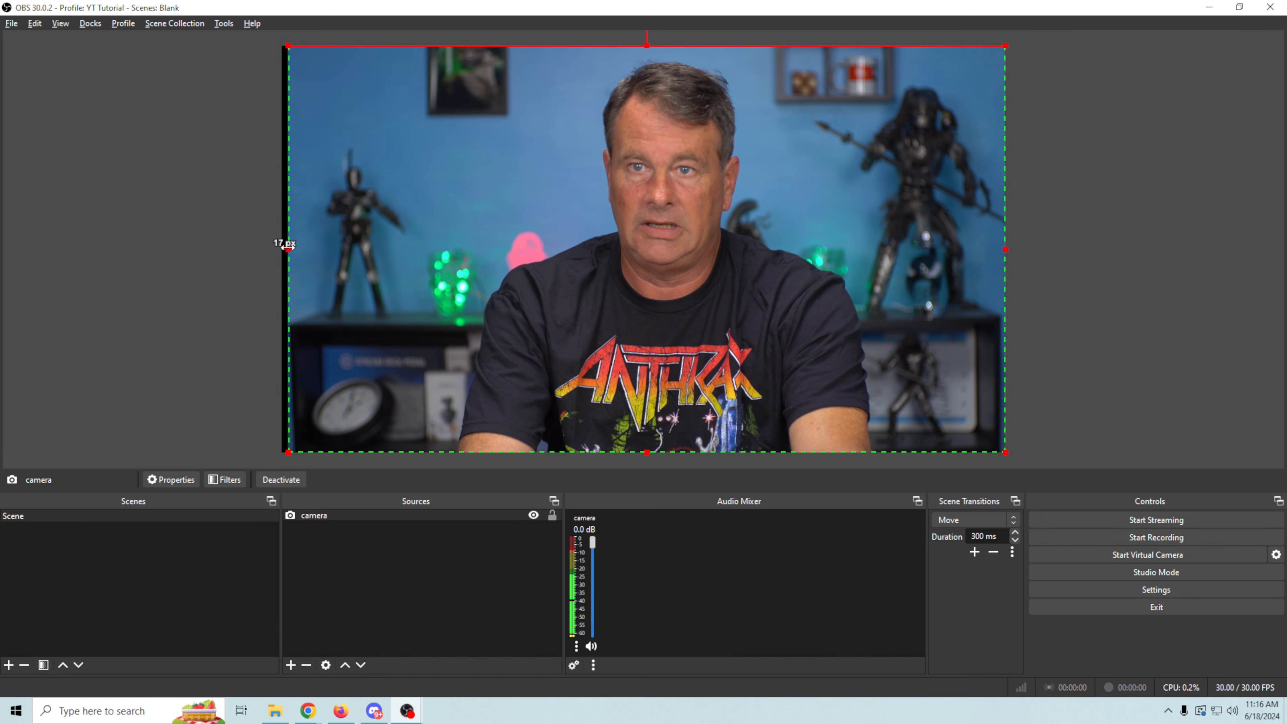
{"action": "left_click_drag", "start_coordinate": [288, 247], "coordinate": [282, 250]}
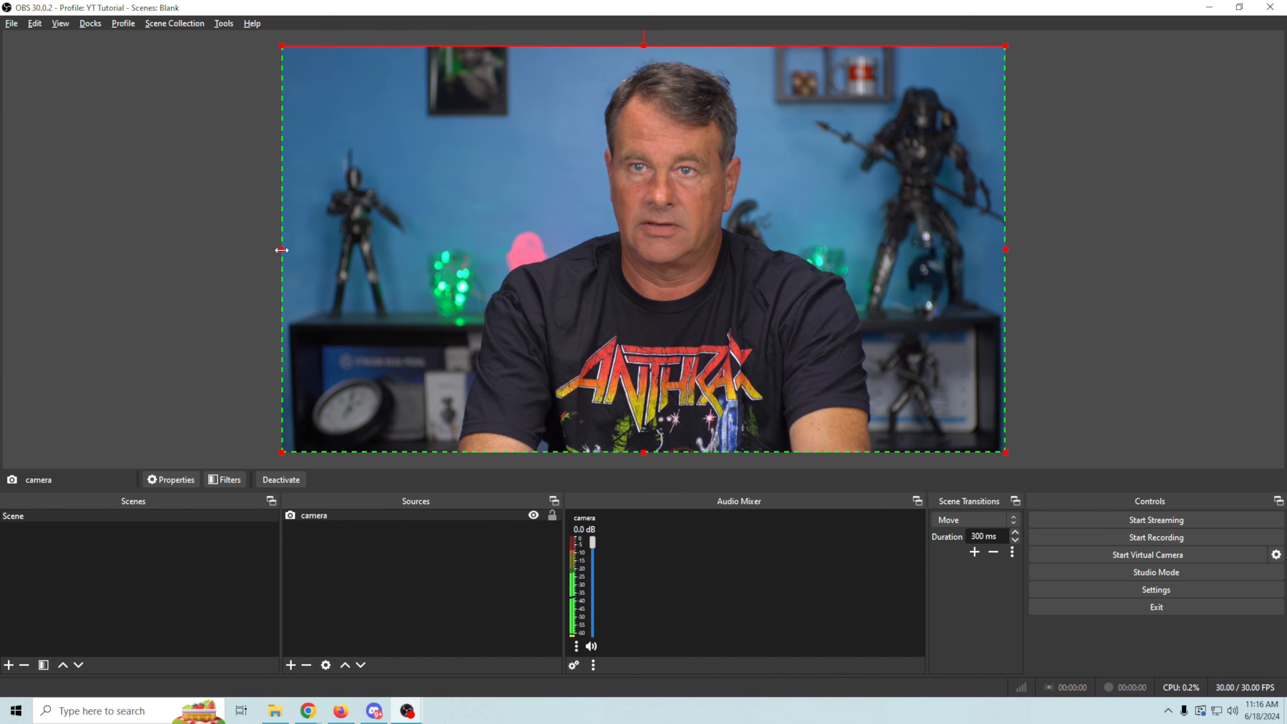
{"action": "left_click", "coordinate": [172, 318]}
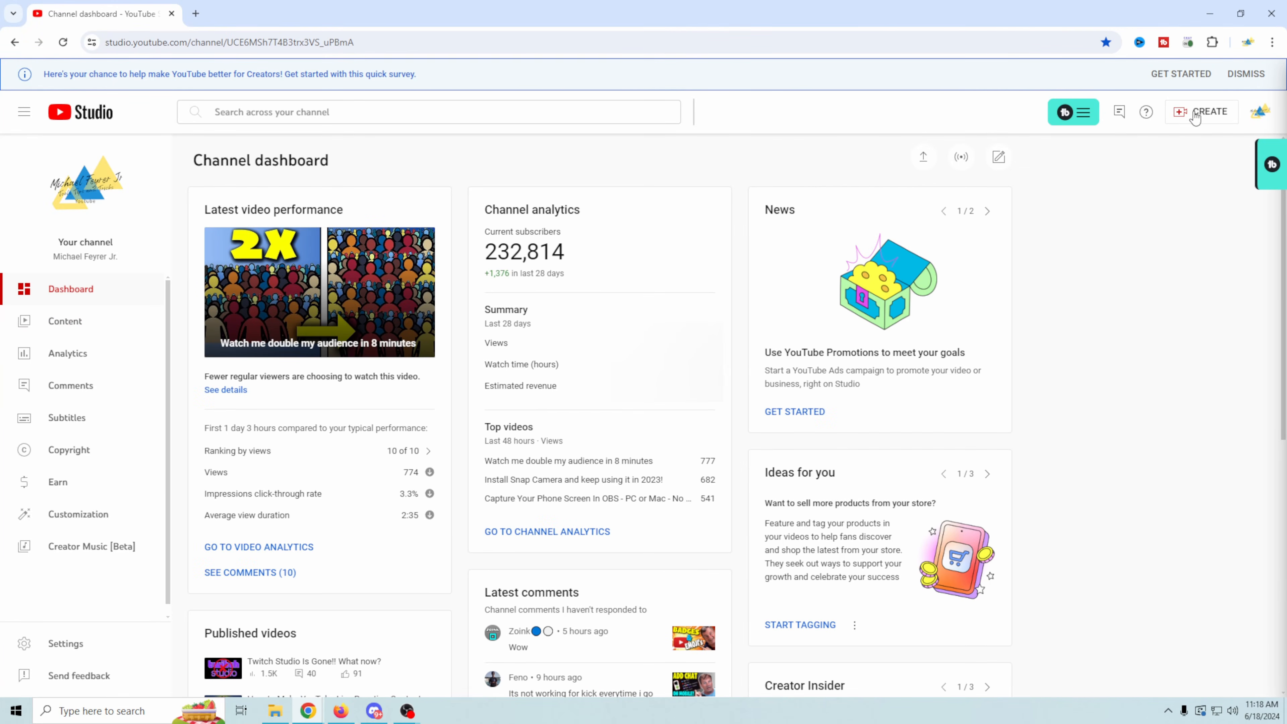
- In YouTube Studio in the browser, start going live and open the Stream page of the live control room
{"action": "left_click", "coordinate": [1188, 114]}
{"action": "left_click", "coordinate": [784, 157]}
{"action": "left_click", "coordinate": [965, 161]}
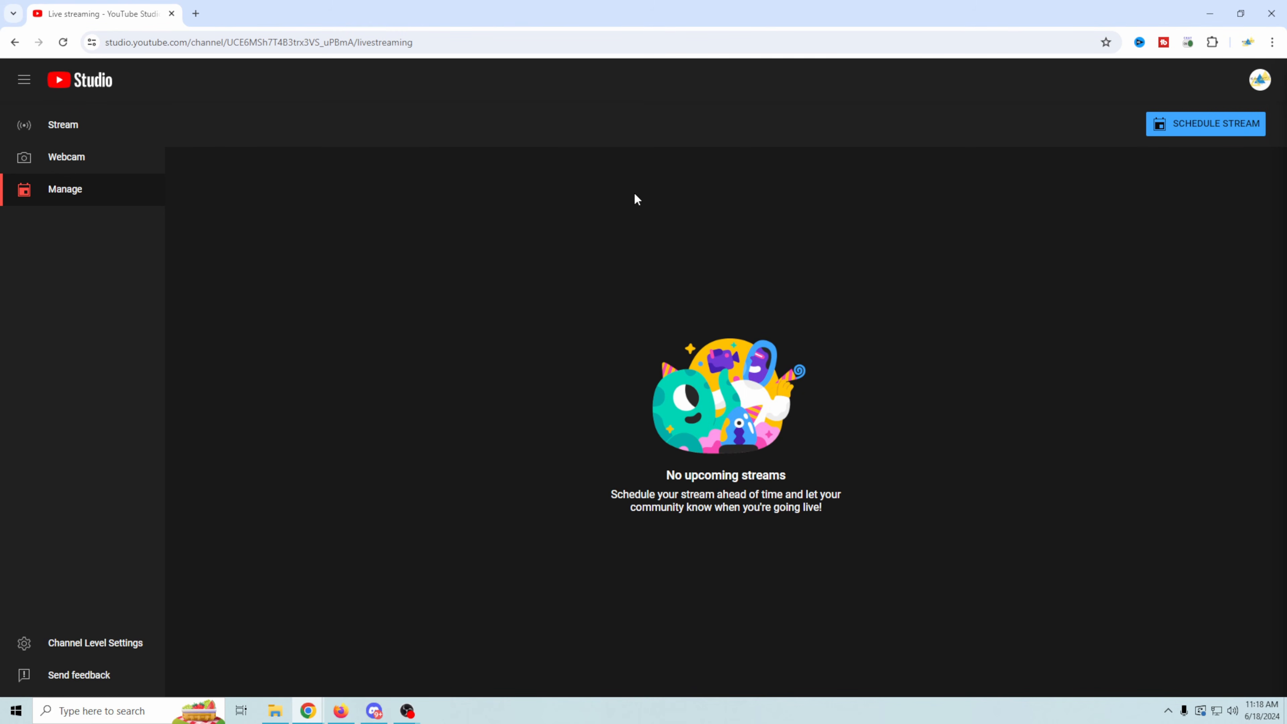
{"action": "left_click", "coordinate": [53, 134]}
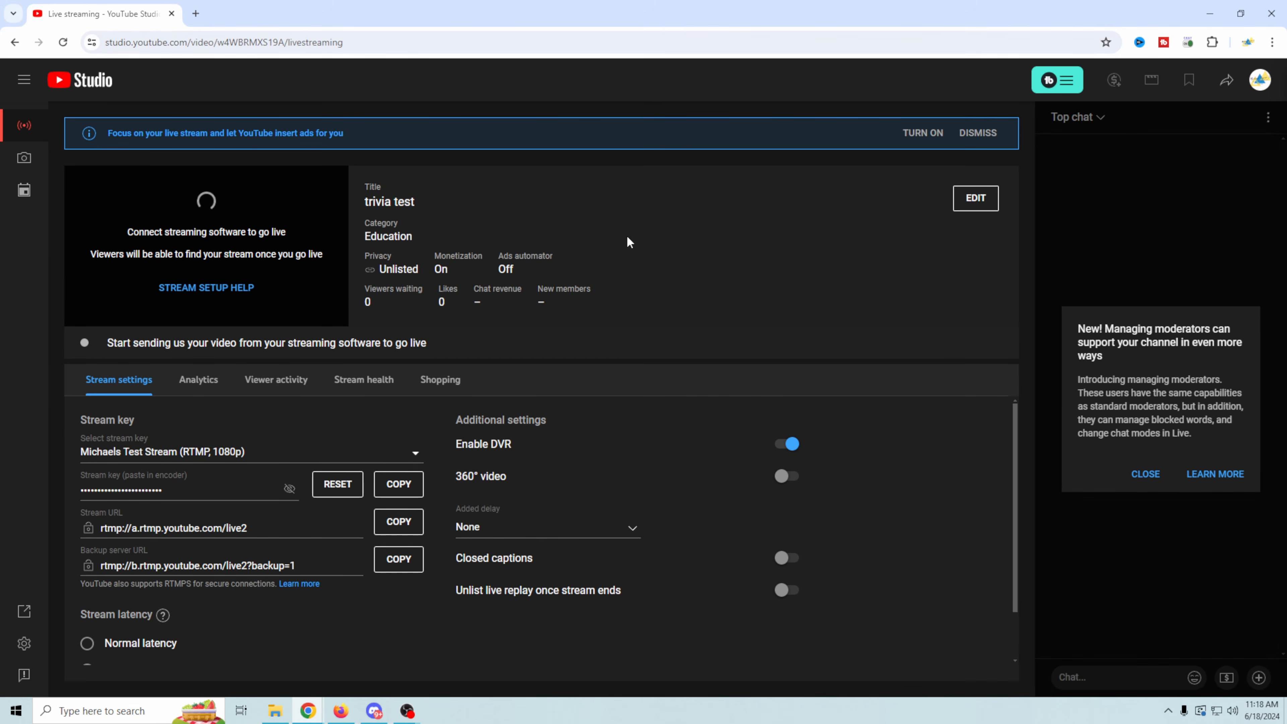
- Open the stream's settings for editing and review its title and visibility choices
{"action": "left_click", "coordinate": [974, 201]}
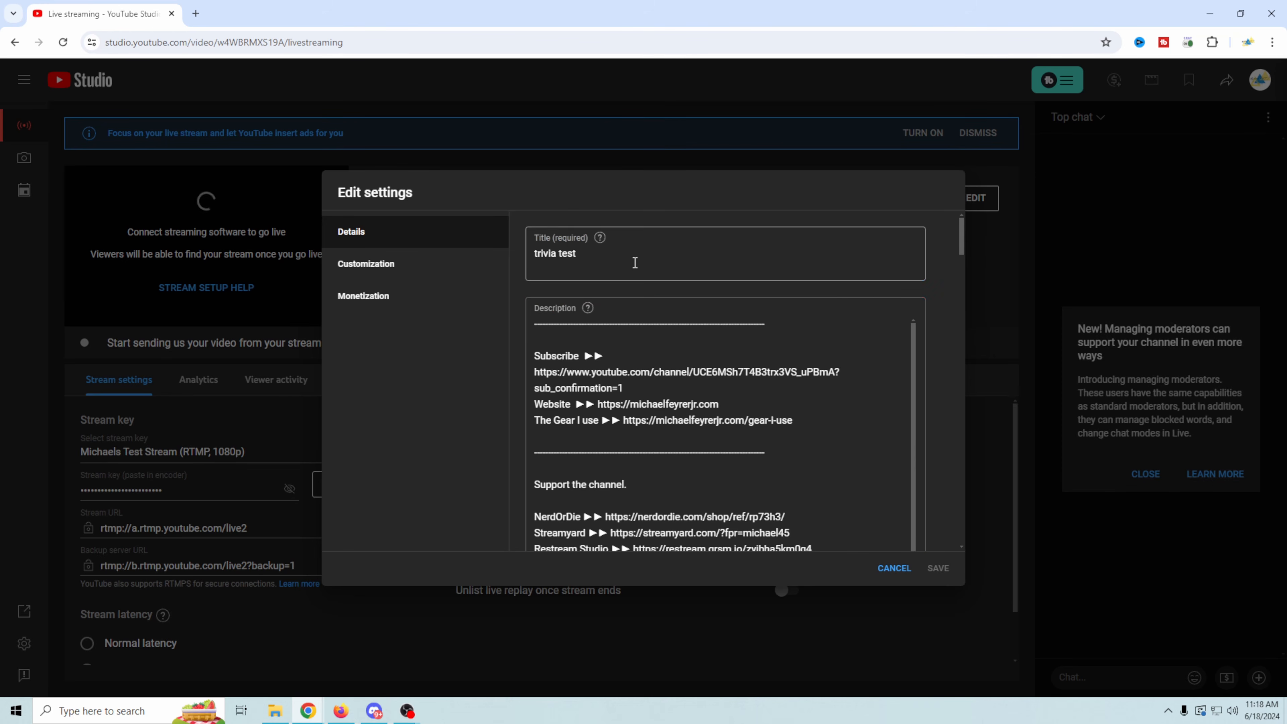
{"action": "left_click_drag", "start_coordinate": [635, 263], "coordinate": [436, 262]}
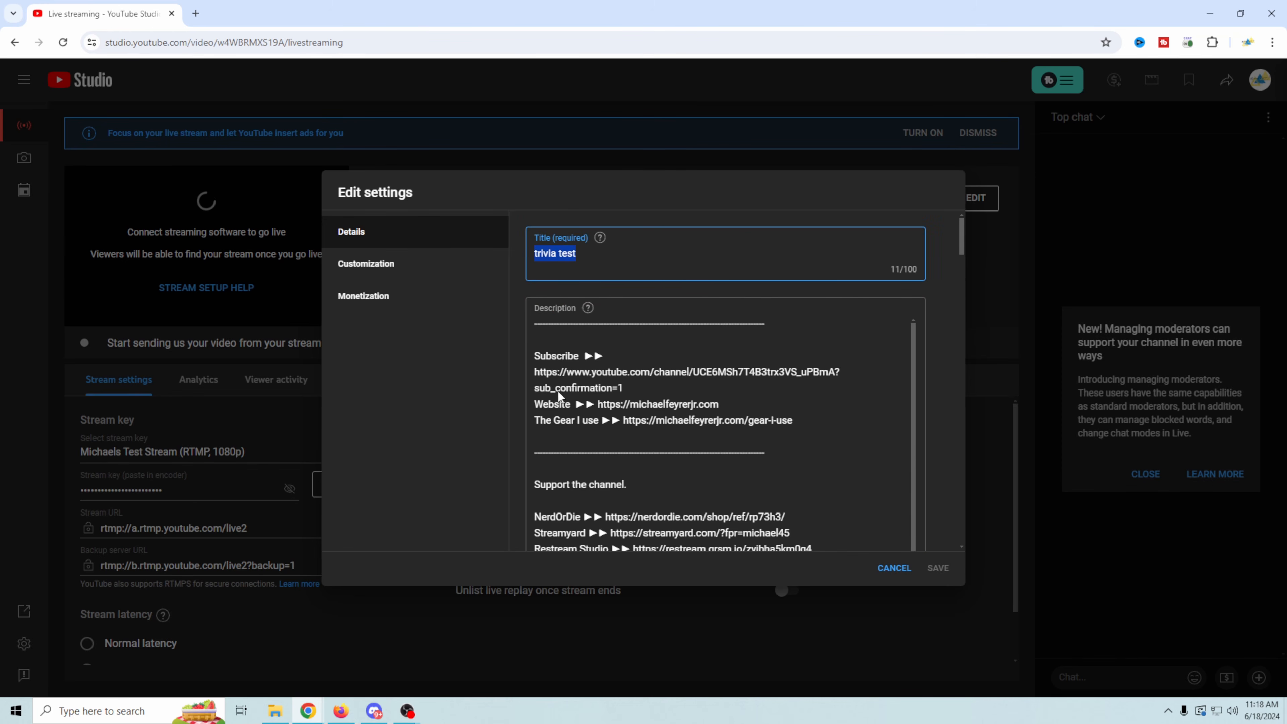
{"action": "scroll", "coordinate": [965, 325], "scroll_direction": "down", "scroll_amount": 15}
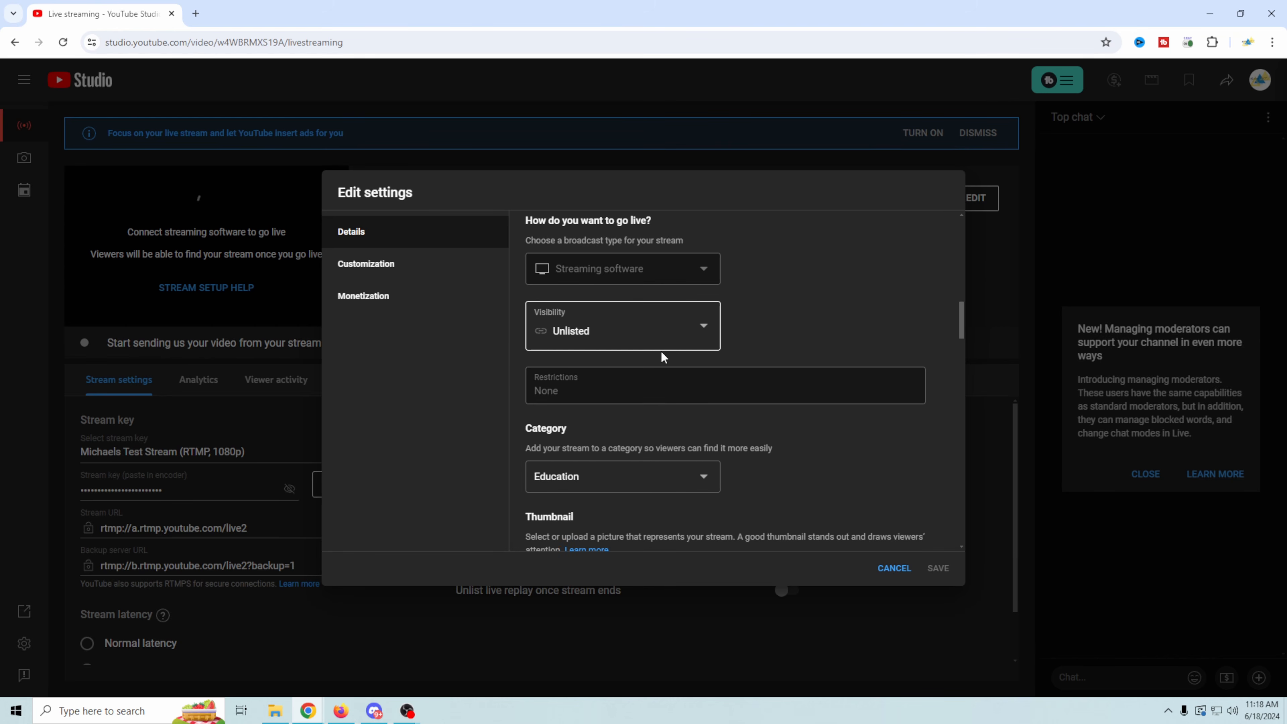
{"action": "left_click", "coordinate": [705, 329]}
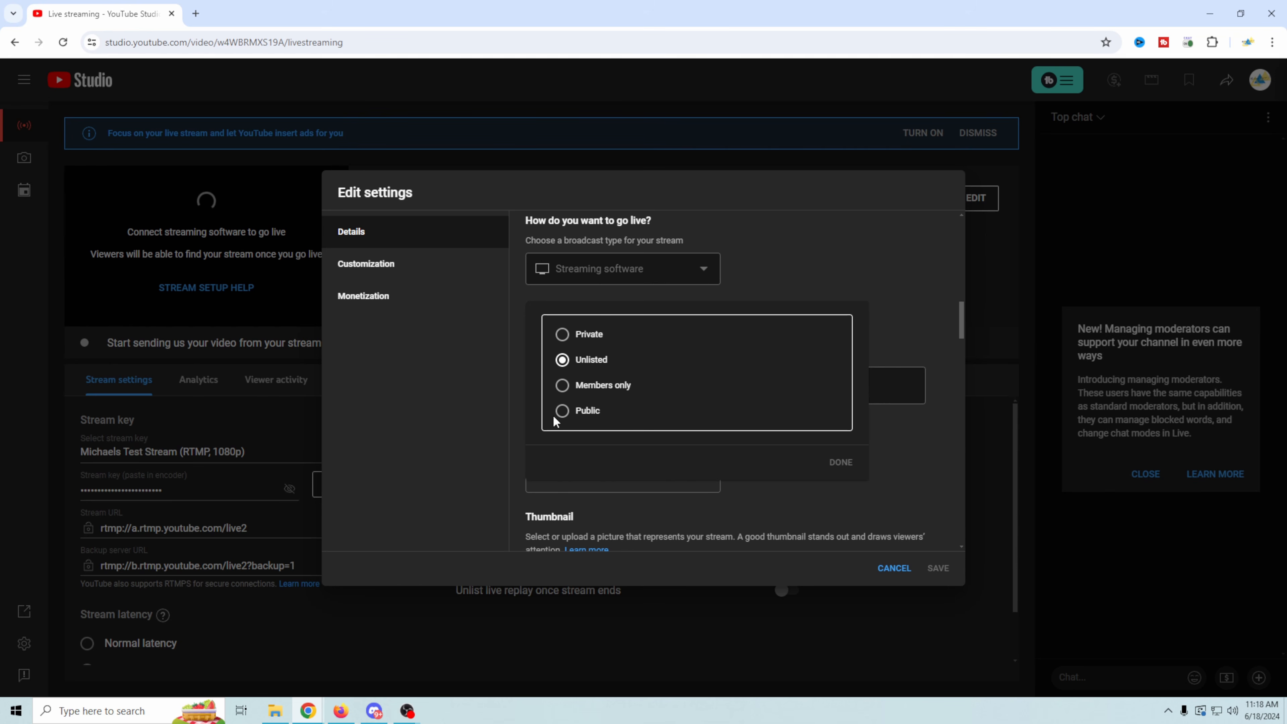
{"action": "left_click", "coordinate": [835, 293]}
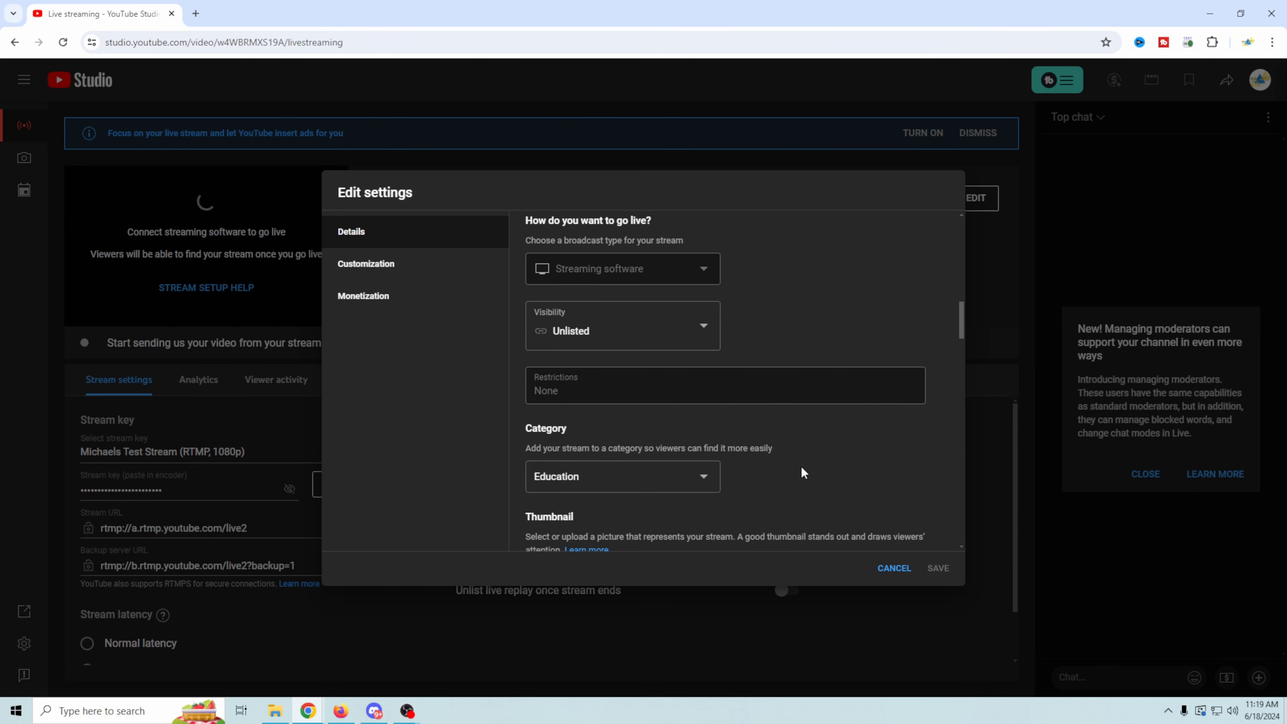
{"action": "scroll", "coordinate": [802, 469], "scroll_direction": "down", "scroll_amount": 4}
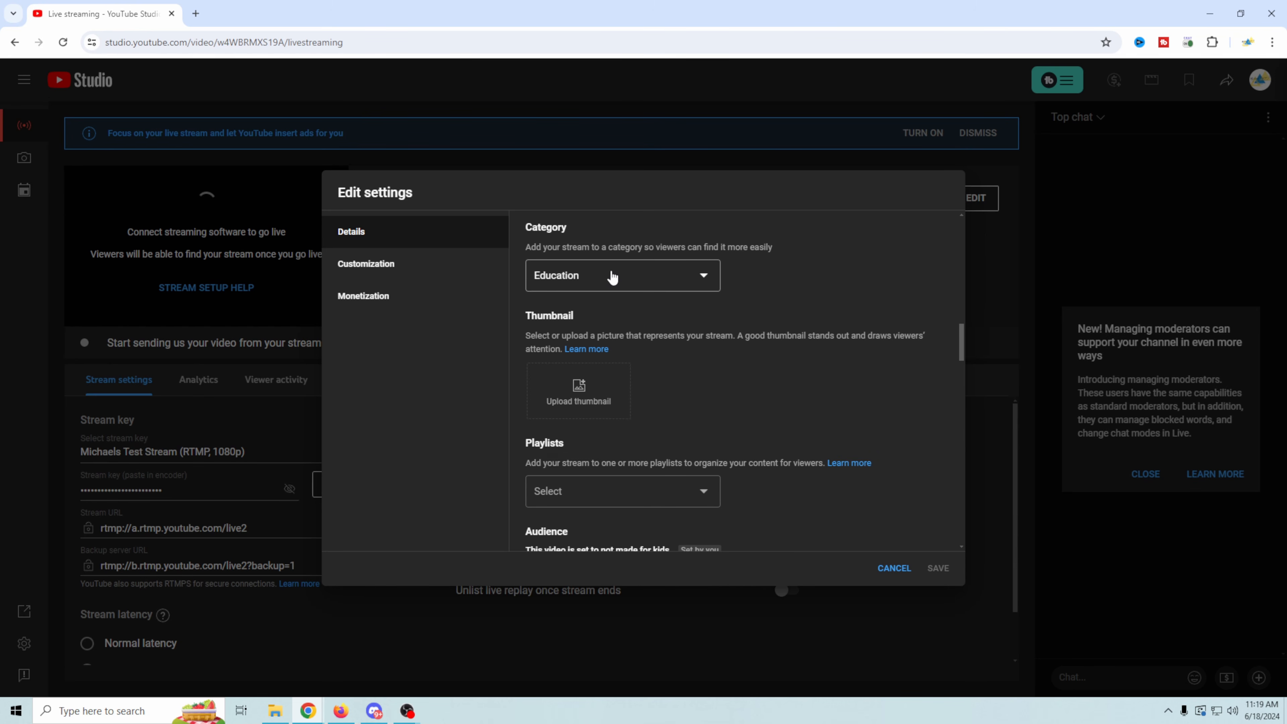
{"action": "left_click", "coordinate": [589, 397]}
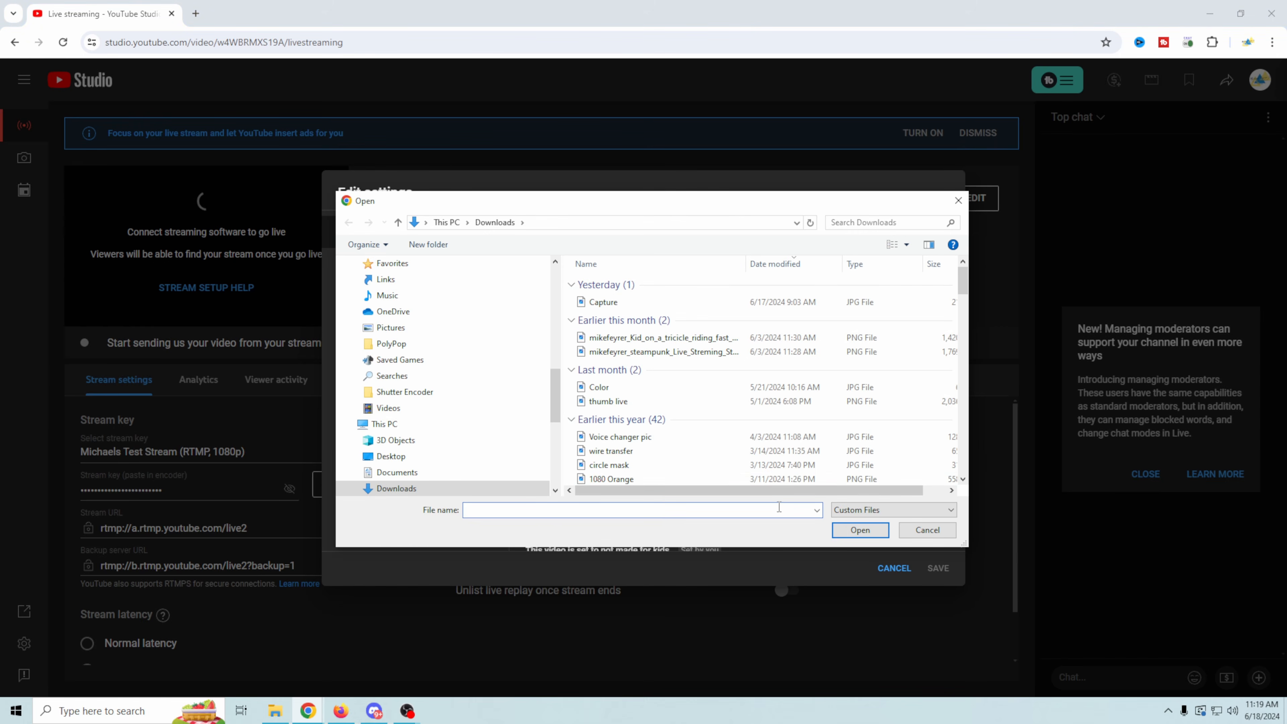
{"action": "left_click", "coordinate": [926, 531]}
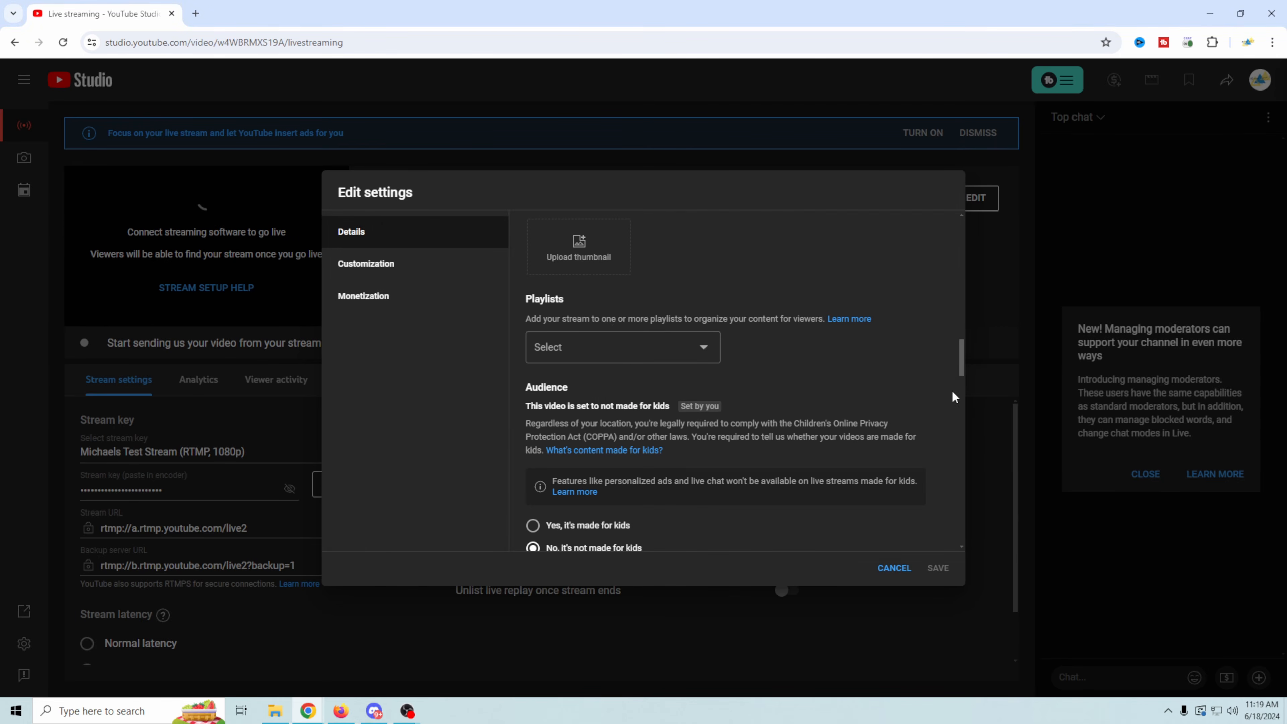
- Answer No to the altered content question and review the automatic chapters, featured places and automatic concepts options
{"action": "scroll", "coordinate": [963, 384], "scroll_direction": "down", "scroll_amount": 4}
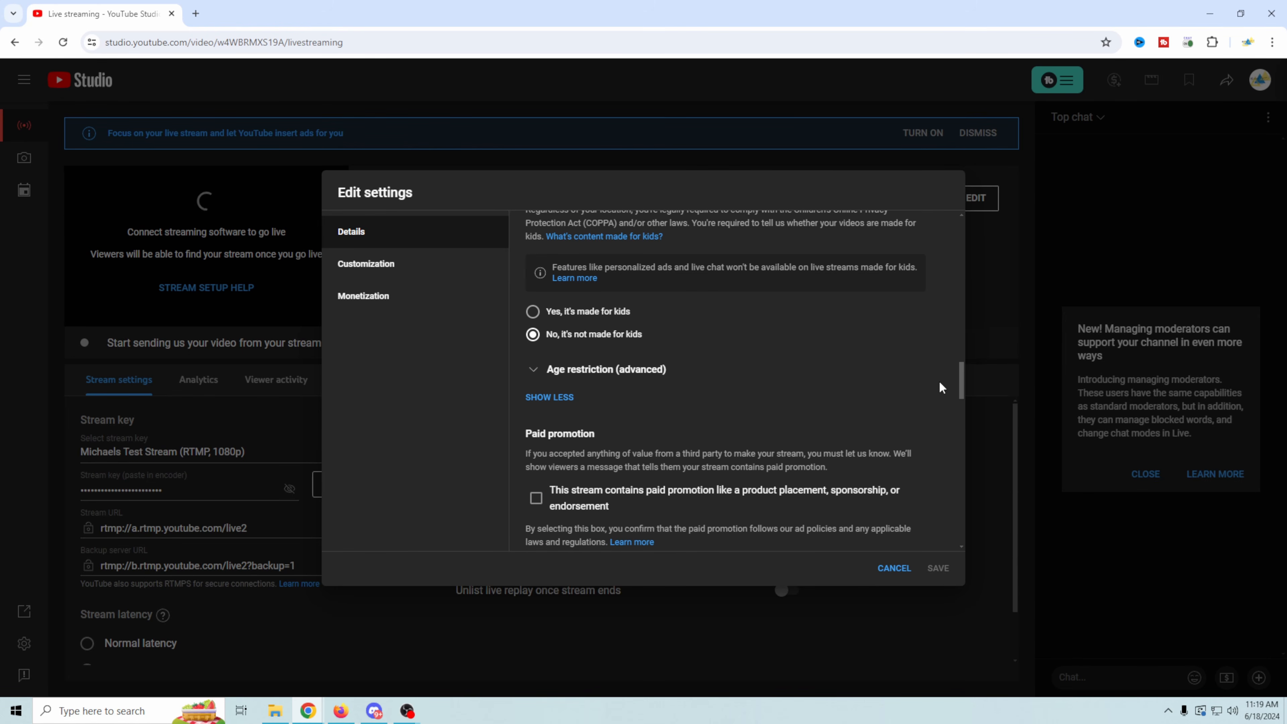
{"action": "scroll", "coordinate": [960, 387], "scroll_direction": "down", "scroll_amount": 4}
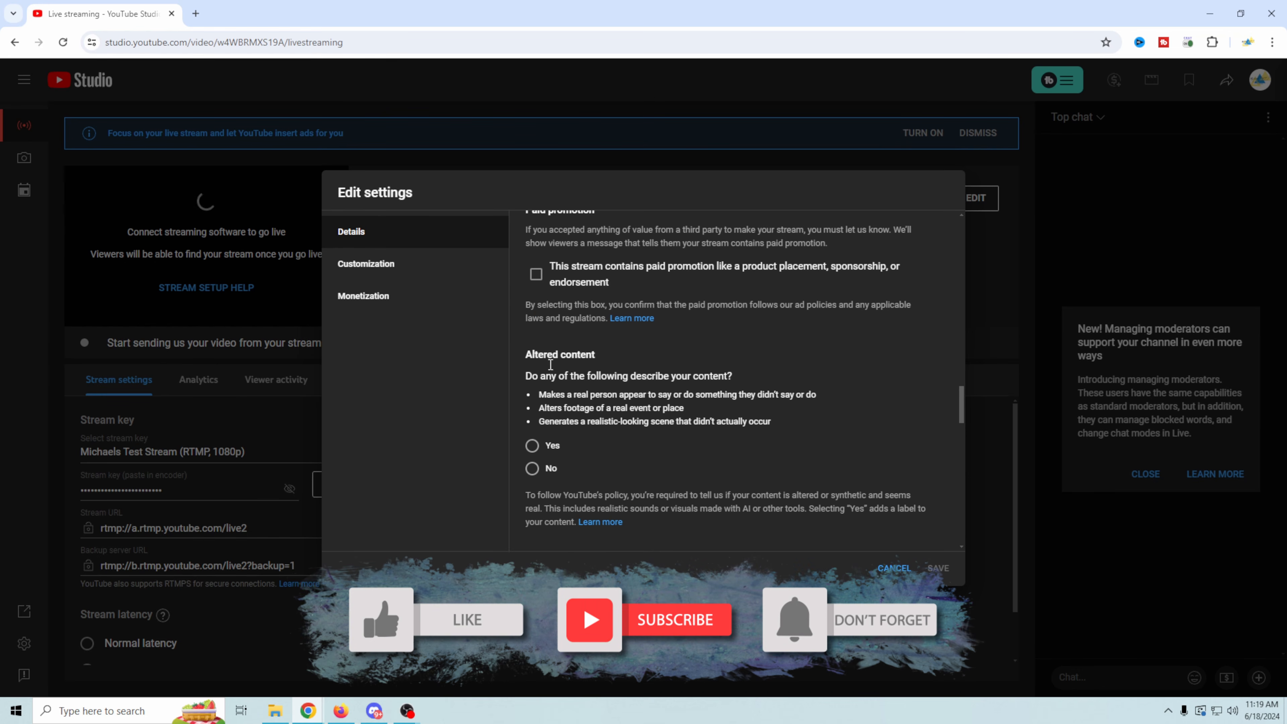
{"action": "left_click", "coordinate": [599, 472]}
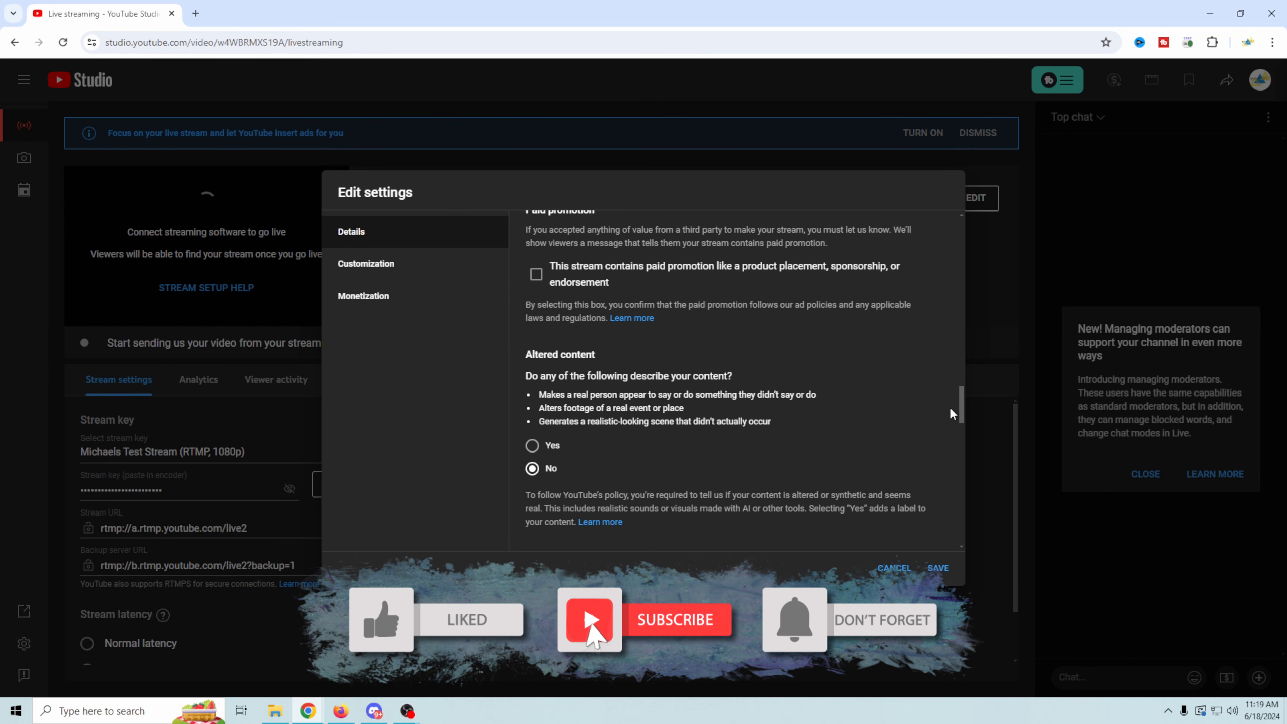
{"action": "left_click_drag", "start_coordinate": [962, 410], "coordinate": [963, 426]}
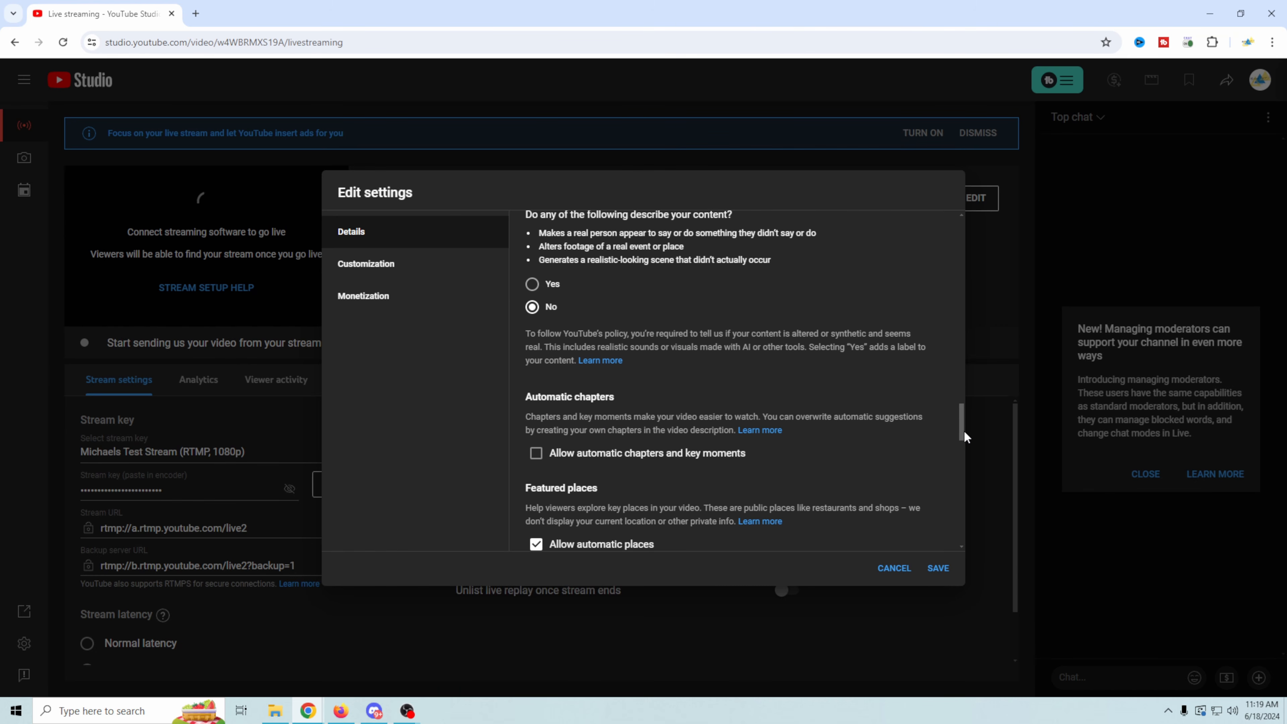
{"action": "scroll", "coordinate": [964, 435], "scroll_direction": "down", "scroll_amount": 2}
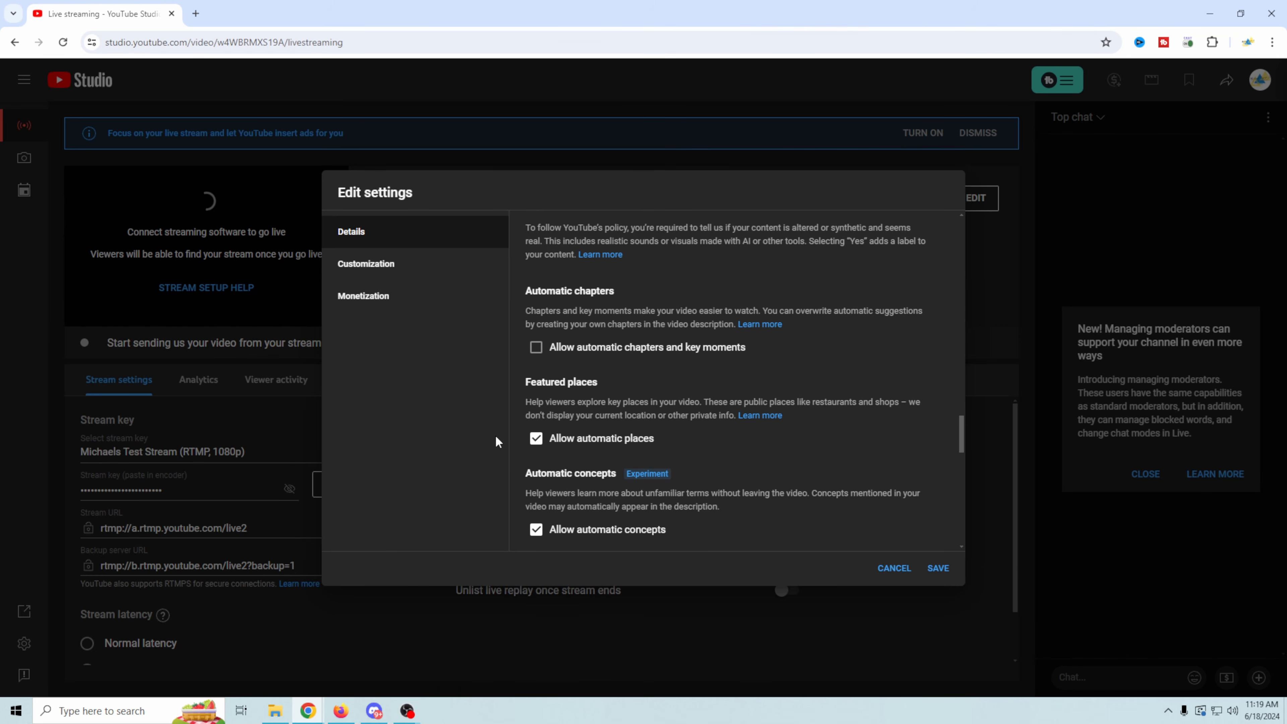
- Disallow automatic places and automatic concepts, and review the tags, language, license, comments and fundraiser options
{"action": "left_click", "coordinate": [536, 444]}
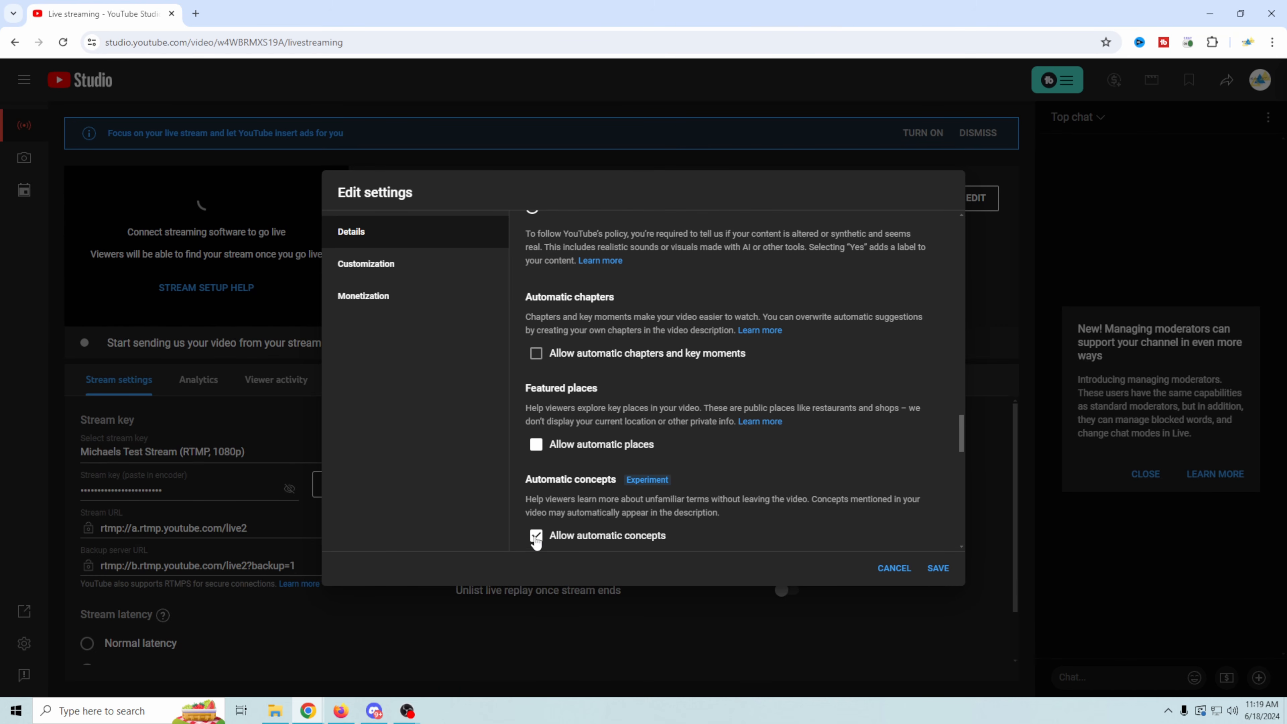
{"action": "left_click", "coordinate": [536, 536]}
{"action": "scroll", "coordinate": [962, 459], "scroll_direction": "down", "scroll_amount": 4}
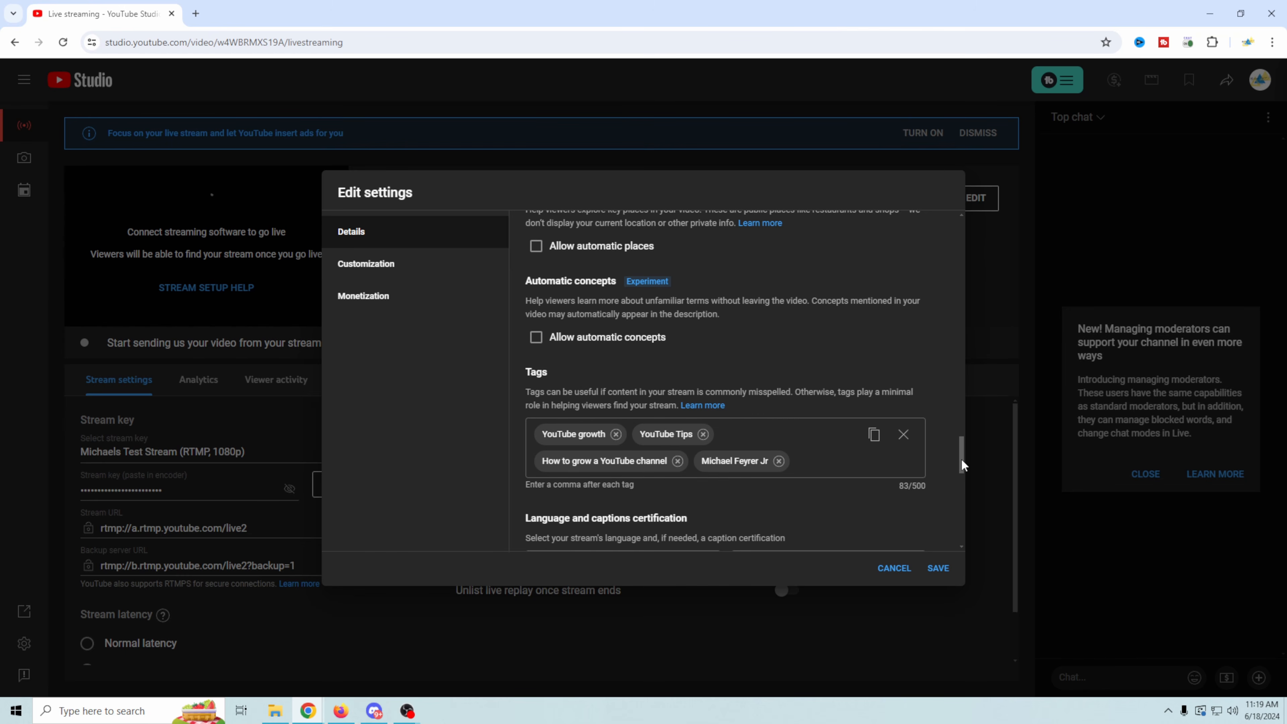
{"action": "left_click_drag", "start_coordinate": [962, 459], "coordinate": [963, 491]}
{"action": "scroll", "coordinate": [963, 491], "scroll_direction": "down", "scroll_amount": 1}
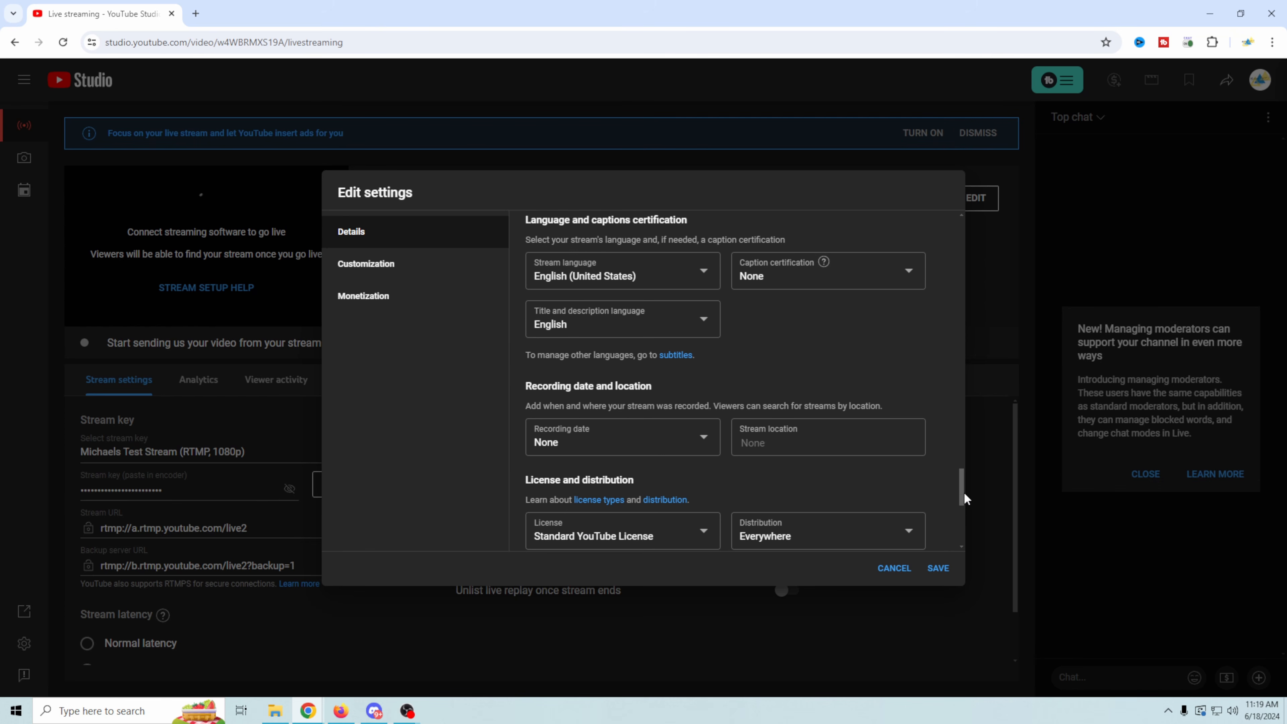
{"action": "scroll", "coordinate": [963, 497], "scroll_direction": "down", "scroll_amount": 2}
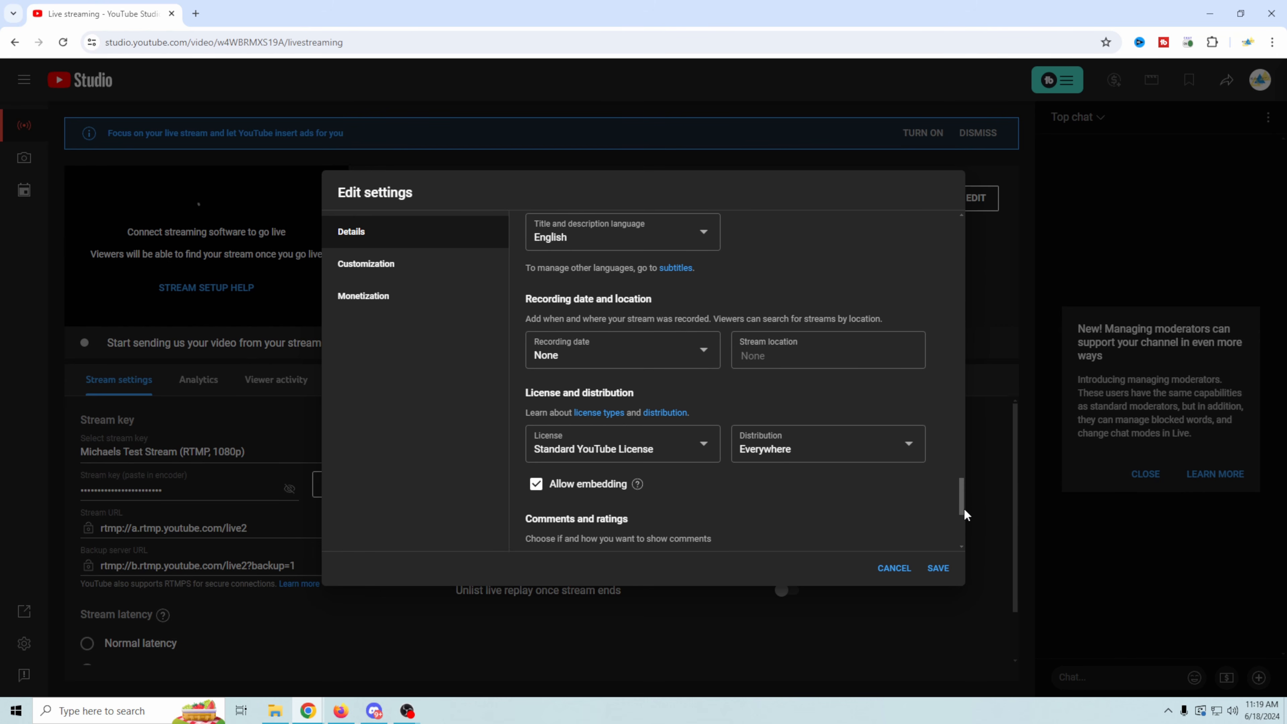
{"action": "scroll", "coordinate": [963, 509], "scroll_direction": "down", "scroll_amount": 3}
{"action": "scroll", "coordinate": [965, 527], "scroll_direction": "down", "scroll_amount": 3}
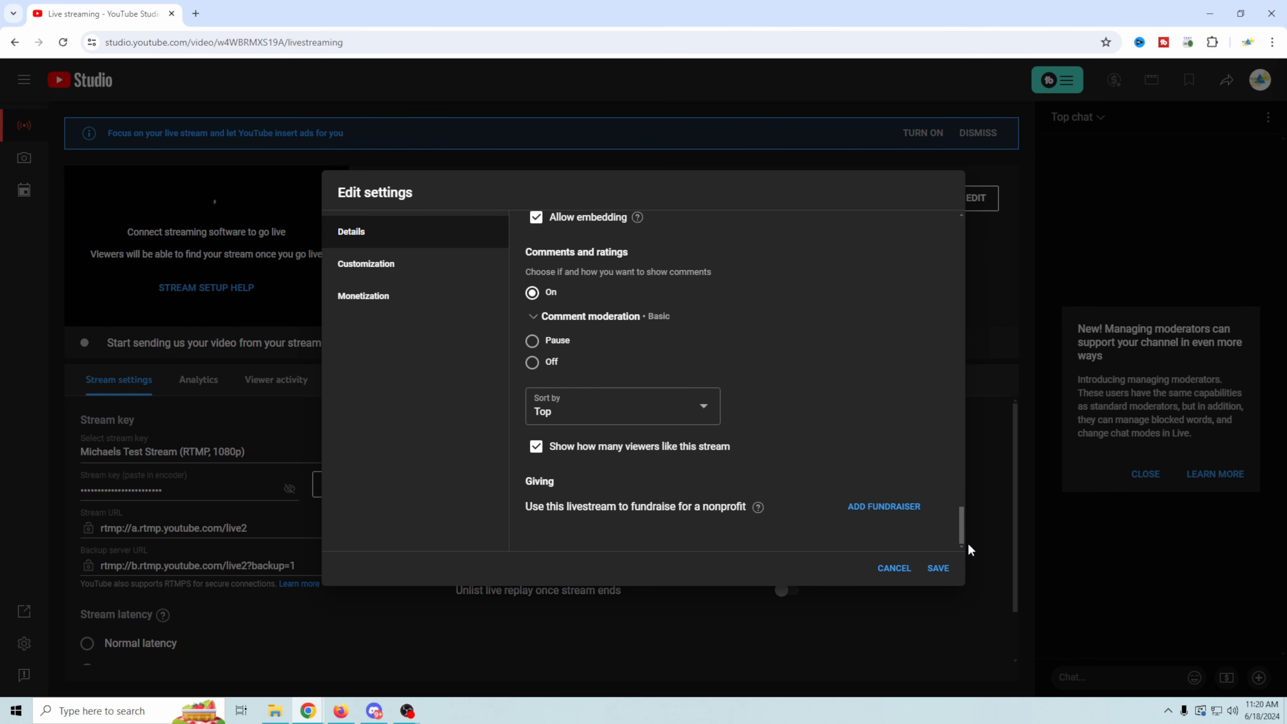
- Review the stream's customization options, including live reactions, slow mode message delay and redirect
{"action": "left_click", "coordinate": [352, 275]}
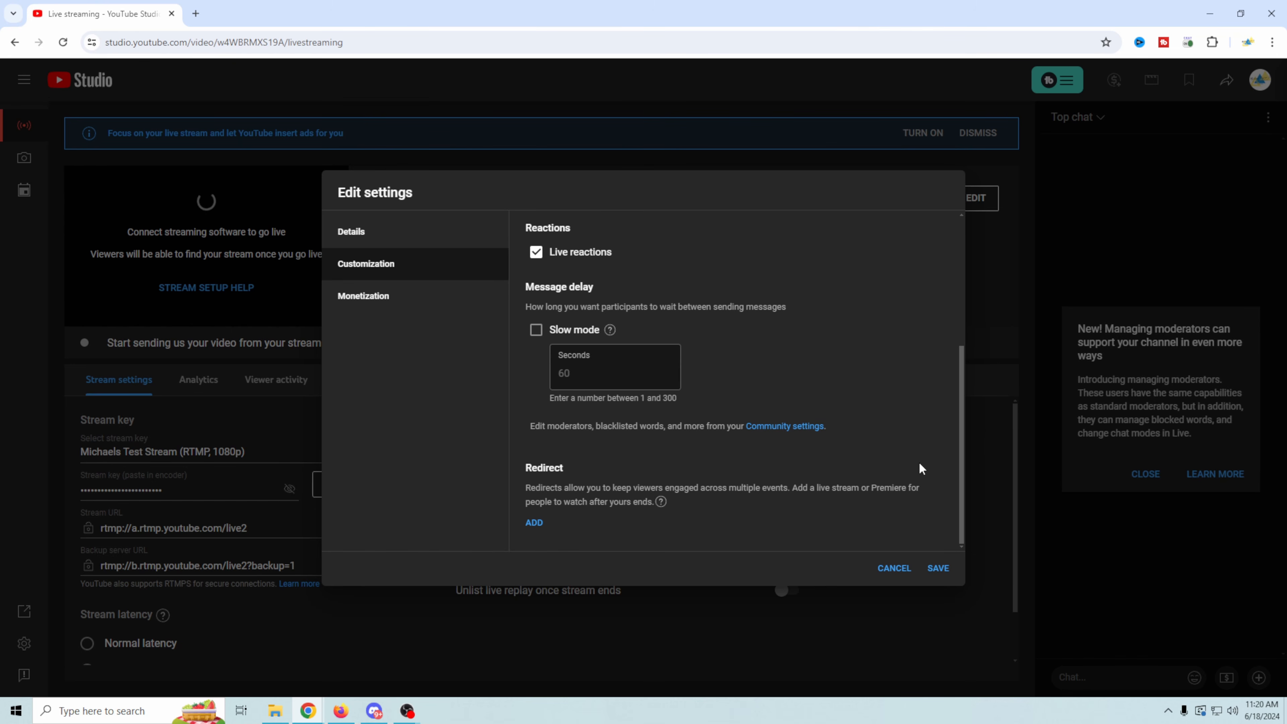
{"action": "scroll", "coordinate": [916, 457], "scroll_direction": "up", "scroll_amount": 4}
{"action": "scroll", "coordinate": [808, 399], "scroll_direction": "down", "scroll_amount": 4}
- Review the stream's monetization and mid-roll ad options, and save the edited stream settings
{"action": "left_click", "coordinate": [388, 311]}
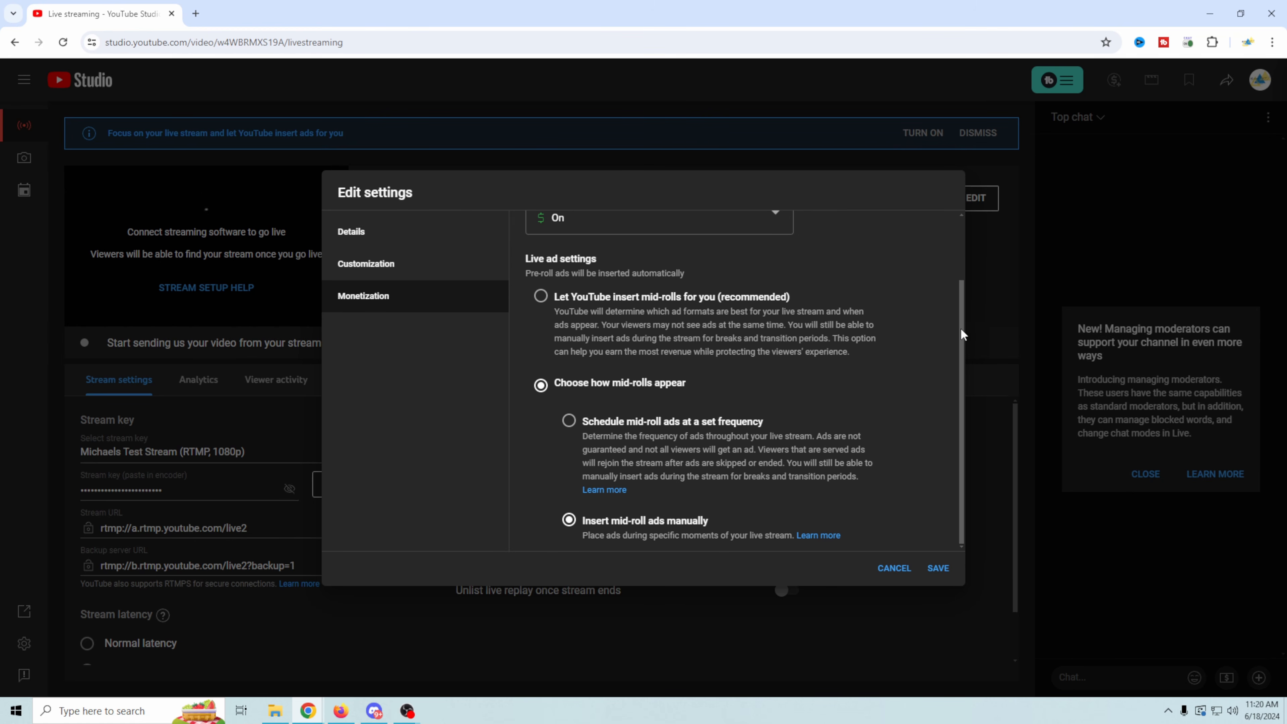
{"action": "scroll", "coordinate": [960, 284], "scroll_direction": "up", "scroll_amount": 1}
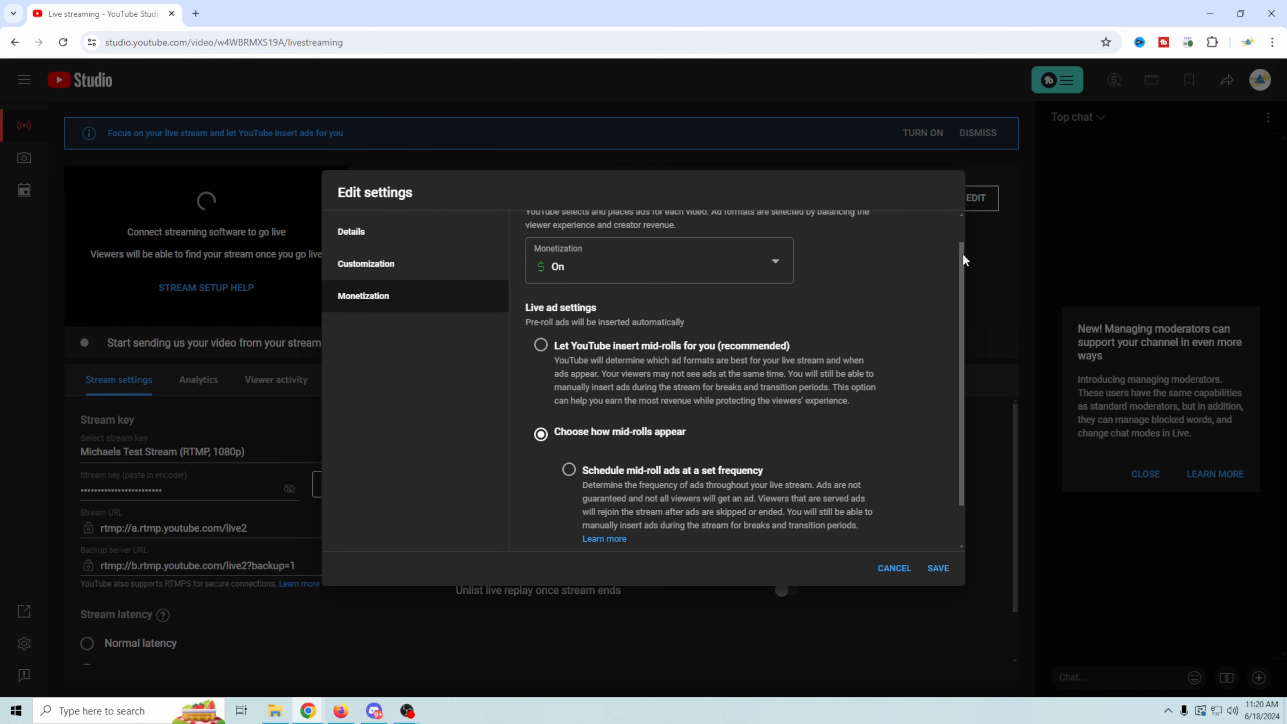
{"action": "scroll", "coordinate": [909, 259], "scroll_direction": "up", "scroll_amount": 1}
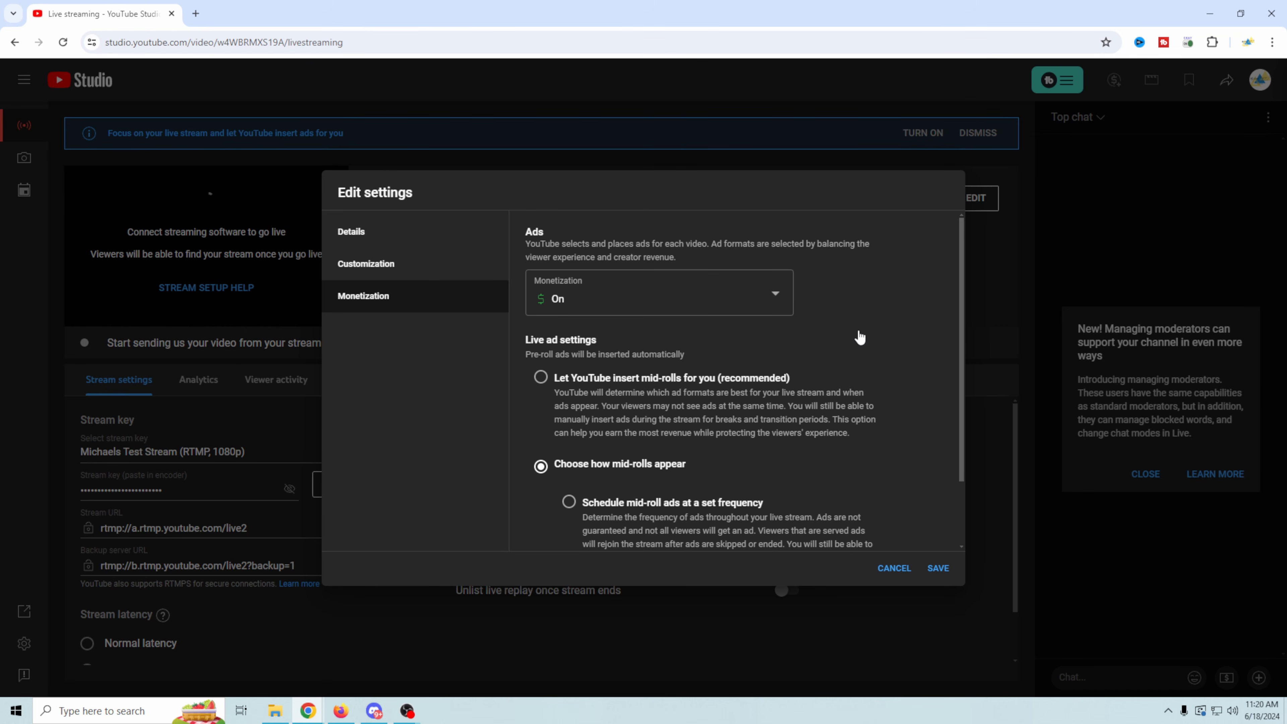
{"action": "scroll", "coordinate": [859, 338], "scroll_direction": "down", "scroll_amount": 2}
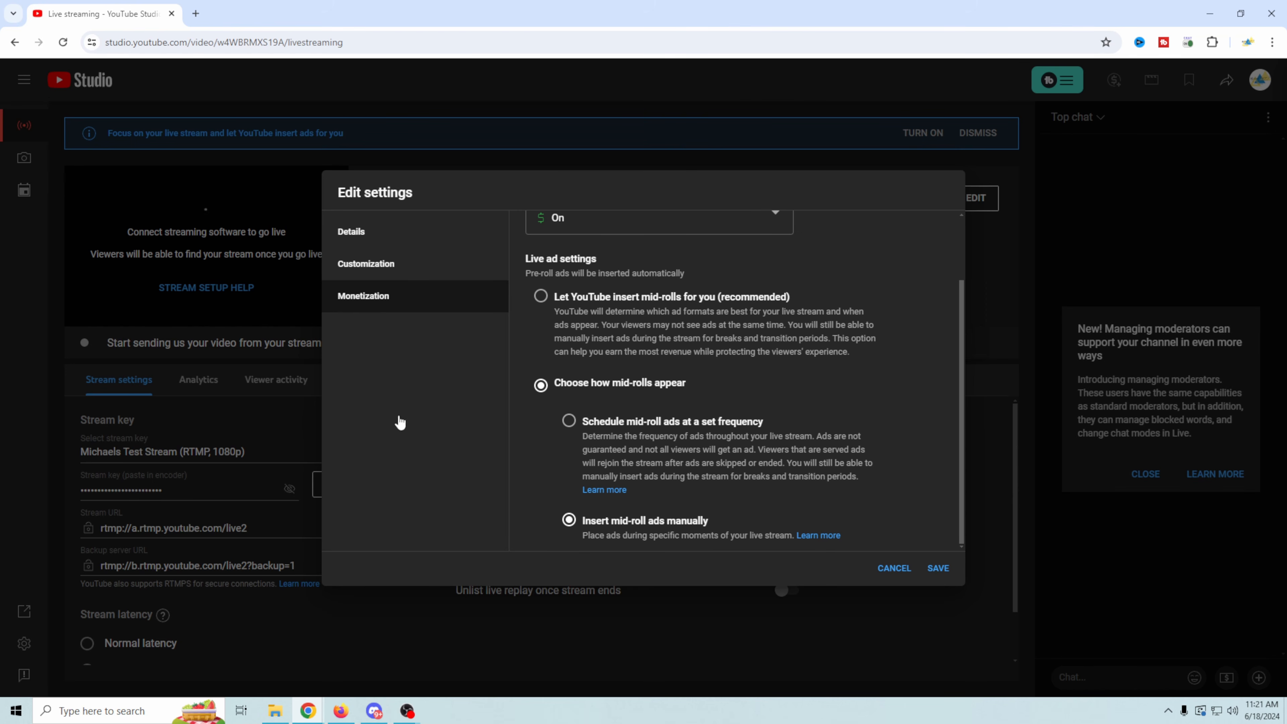
{"action": "left_click", "coordinate": [939, 568]}
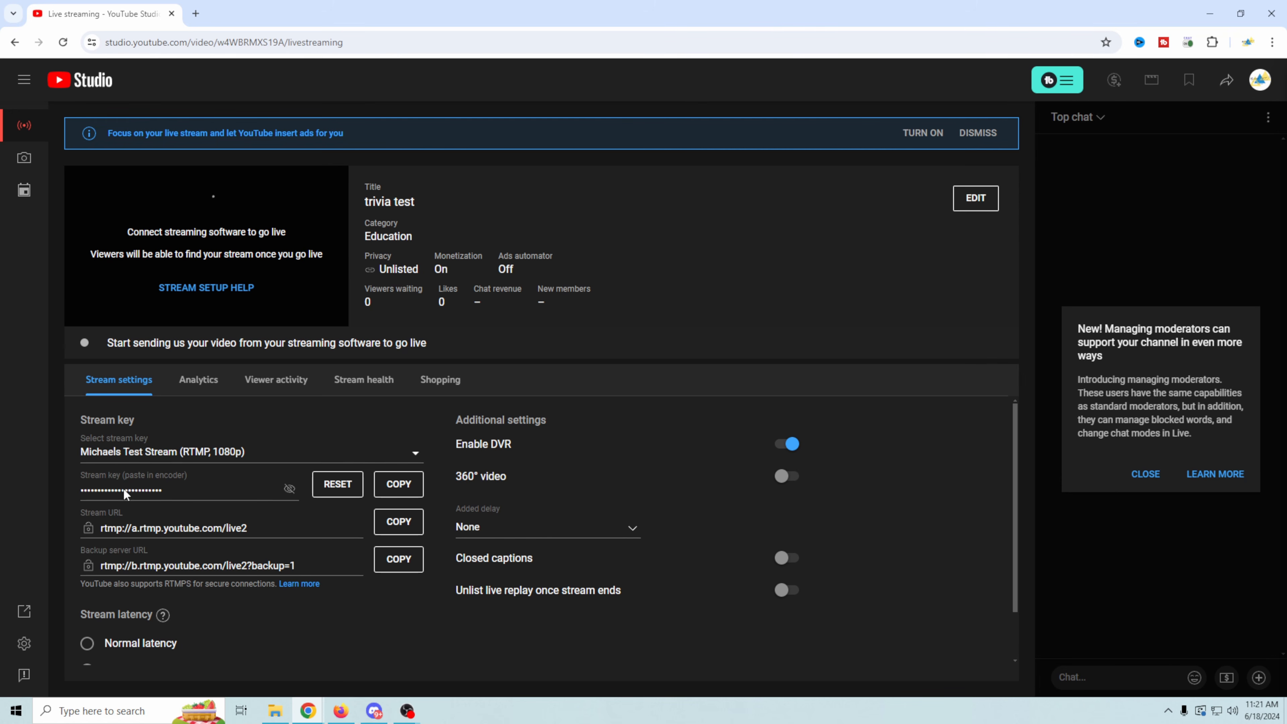
- Copy the stream key from the stream settings and switch to the OBS window with the YT Tutorial profile
{"action": "left_click", "coordinate": [411, 488]}
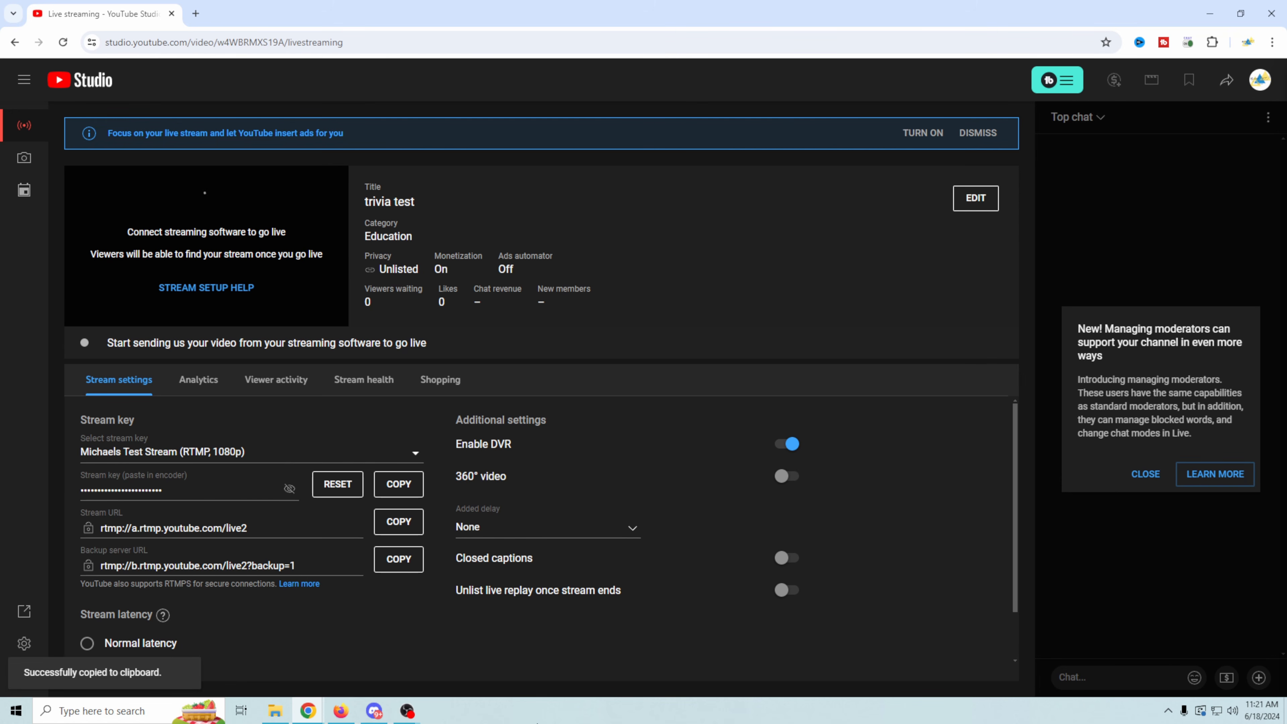
{"action": "mouse_move", "coordinate": [409, 717]}
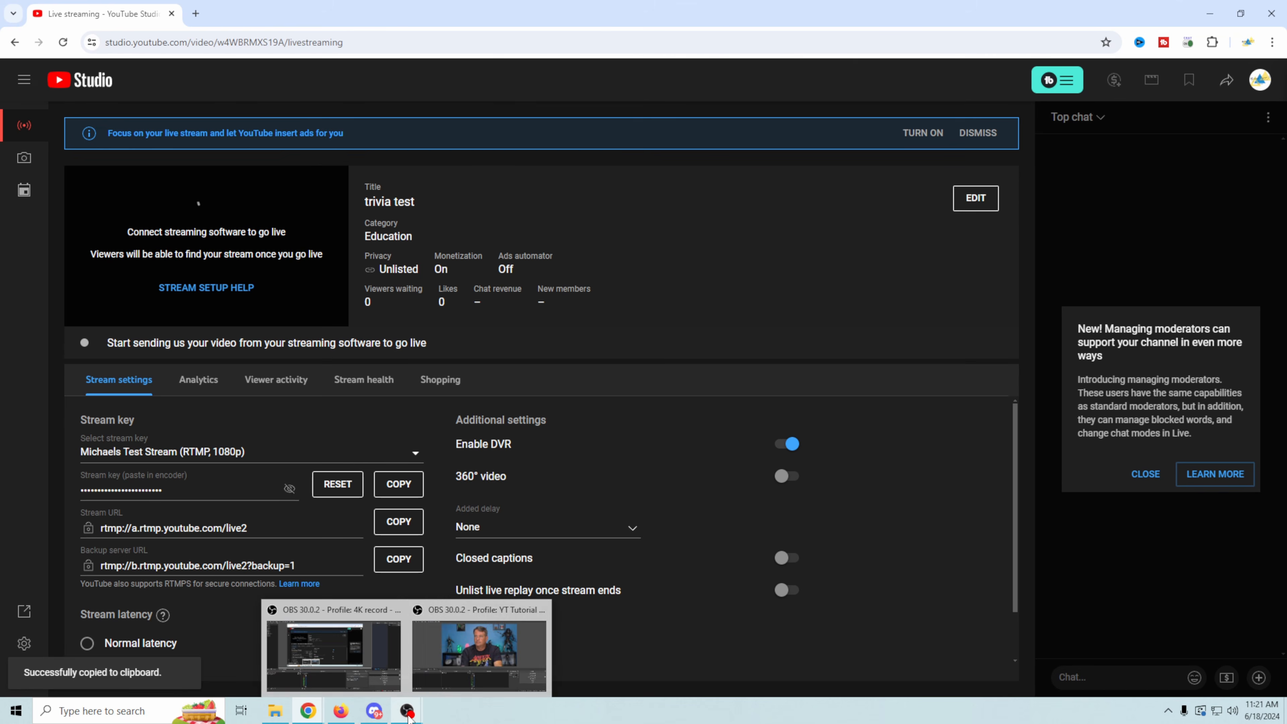
{"action": "left_click", "coordinate": [476, 651]}
- In the OBS Stream settings, choose to use a stream key, paste the copied stream key, and confirm the settings
{"action": "left_click", "coordinate": [1162, 591]}
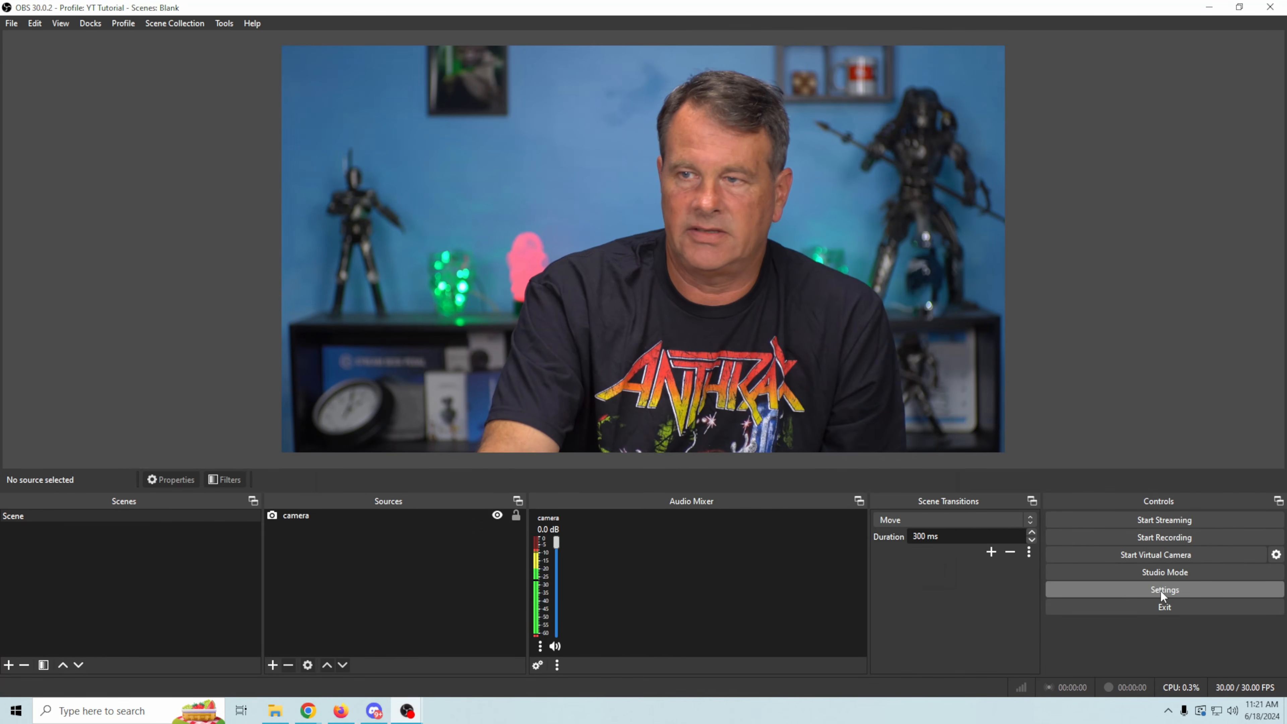
{"action": "left_click", "coordinate": [350, 146]}
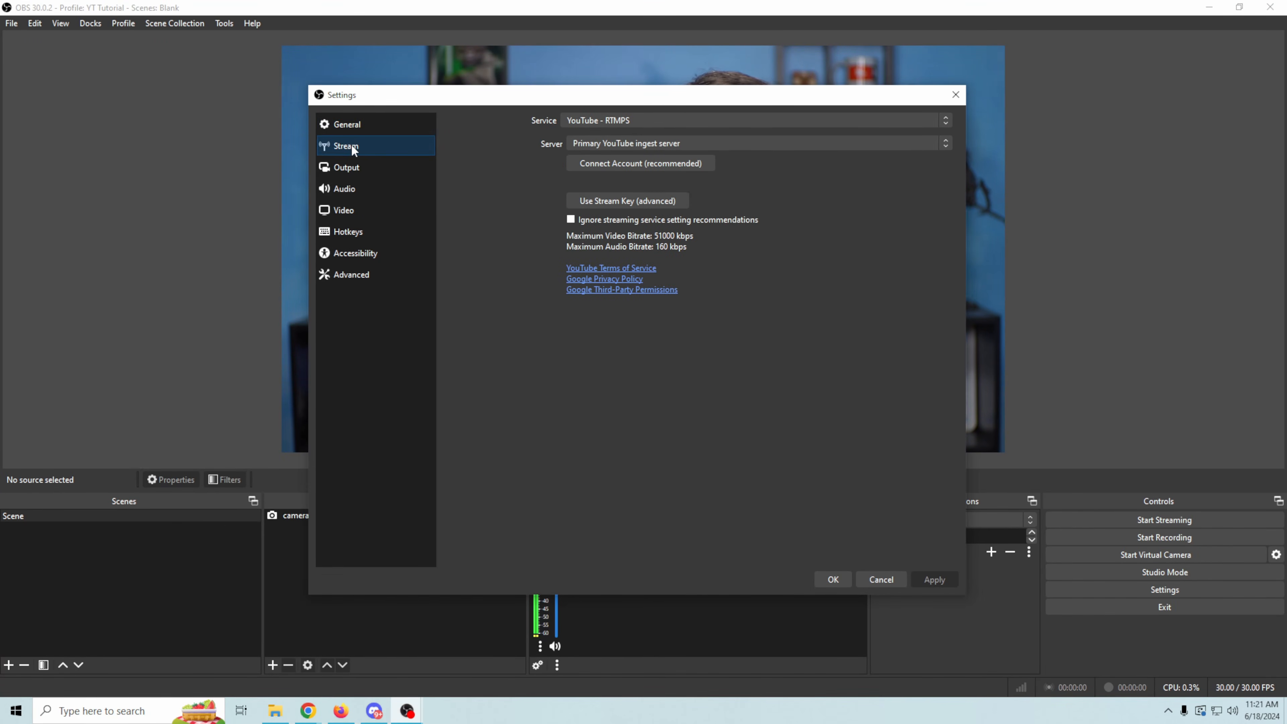
{"action": "left_click", "coordinate": [612, 199]}
{"action": "left_click", "coordinate": [704, 163]}
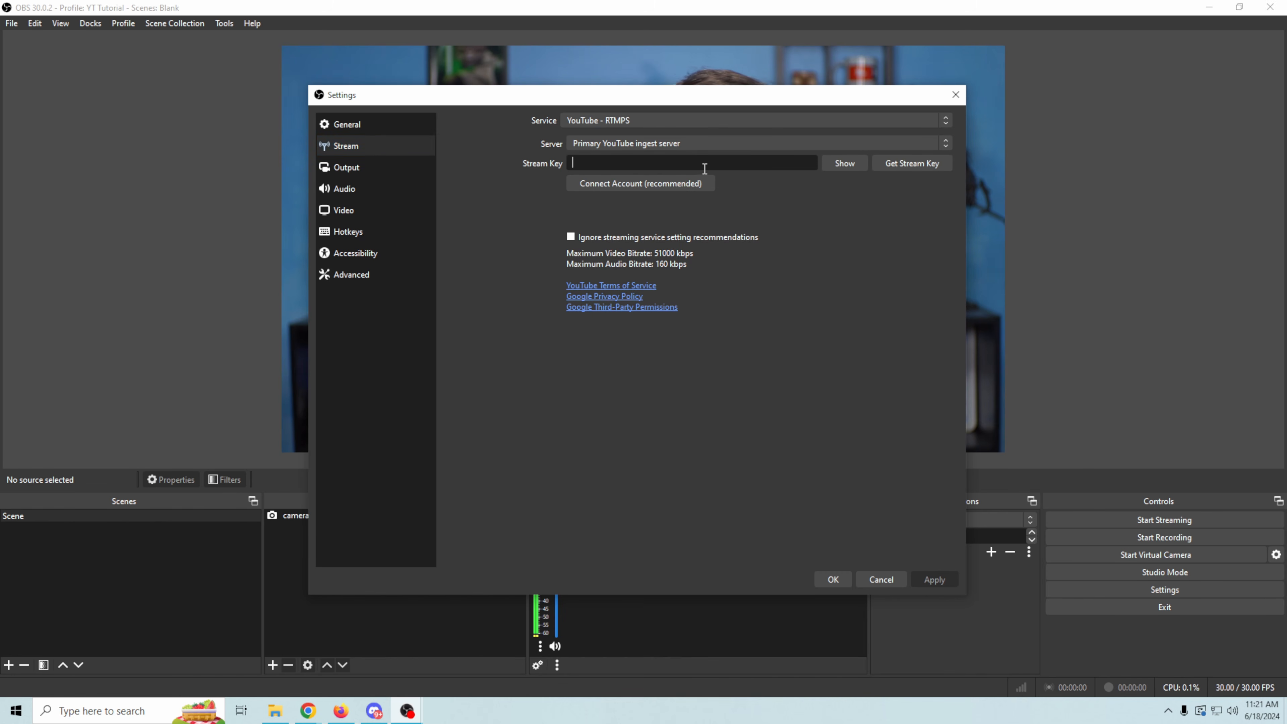
{"action": "key", "text": "ctrl+v"}
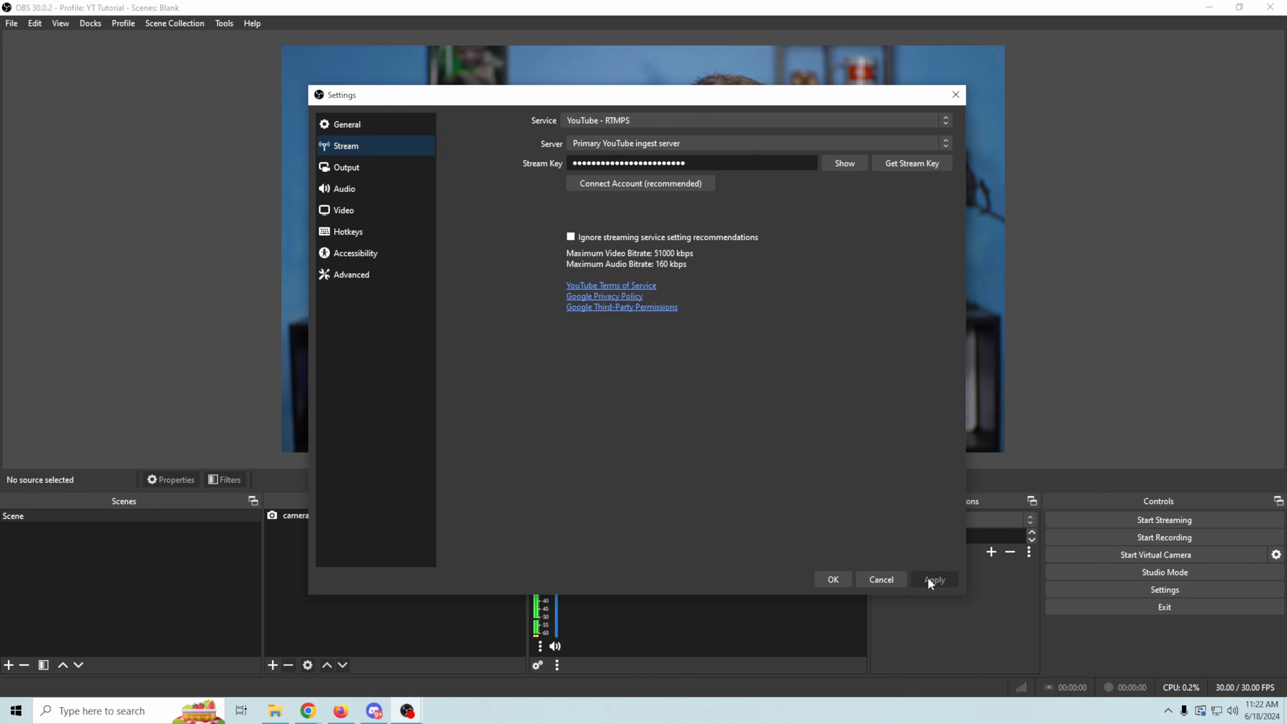
{"action": "left_click", "coordinate": [832, 584]}
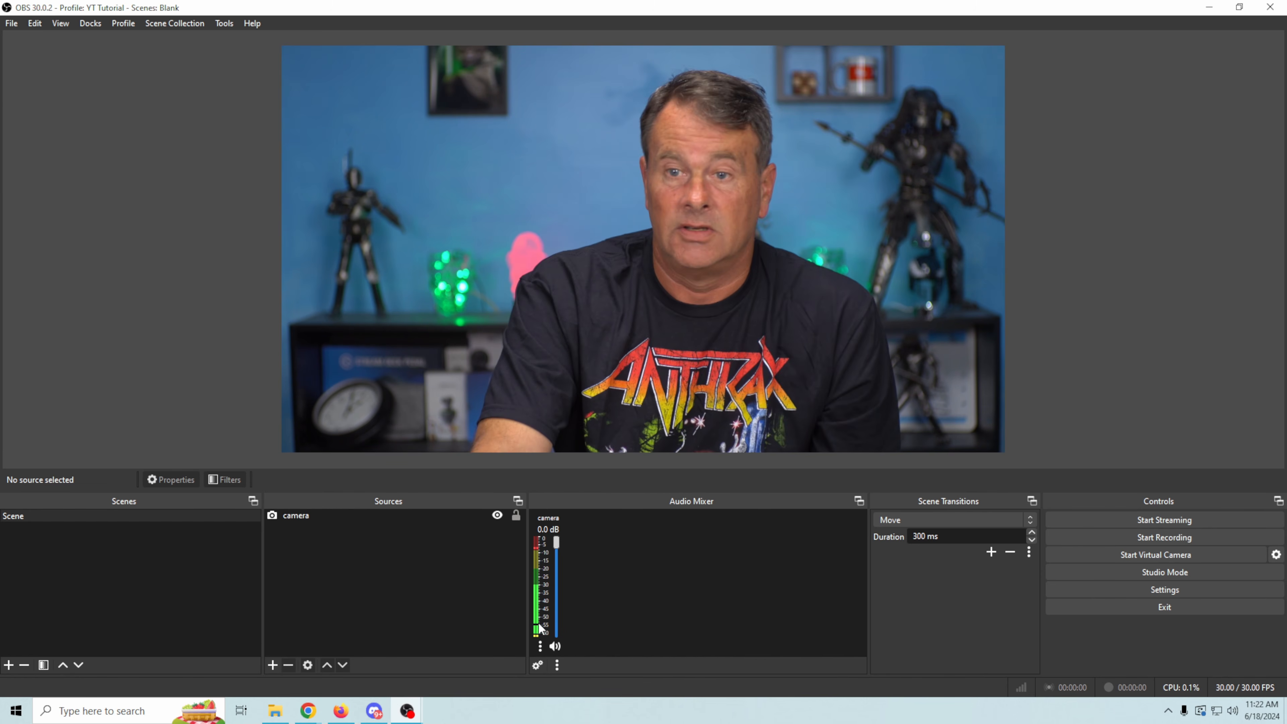
- Switch back to the YouTube Studio live control room and dismiss the managing moderators notice
{"action": "mouse_move", "coordinate": [312, 710]}
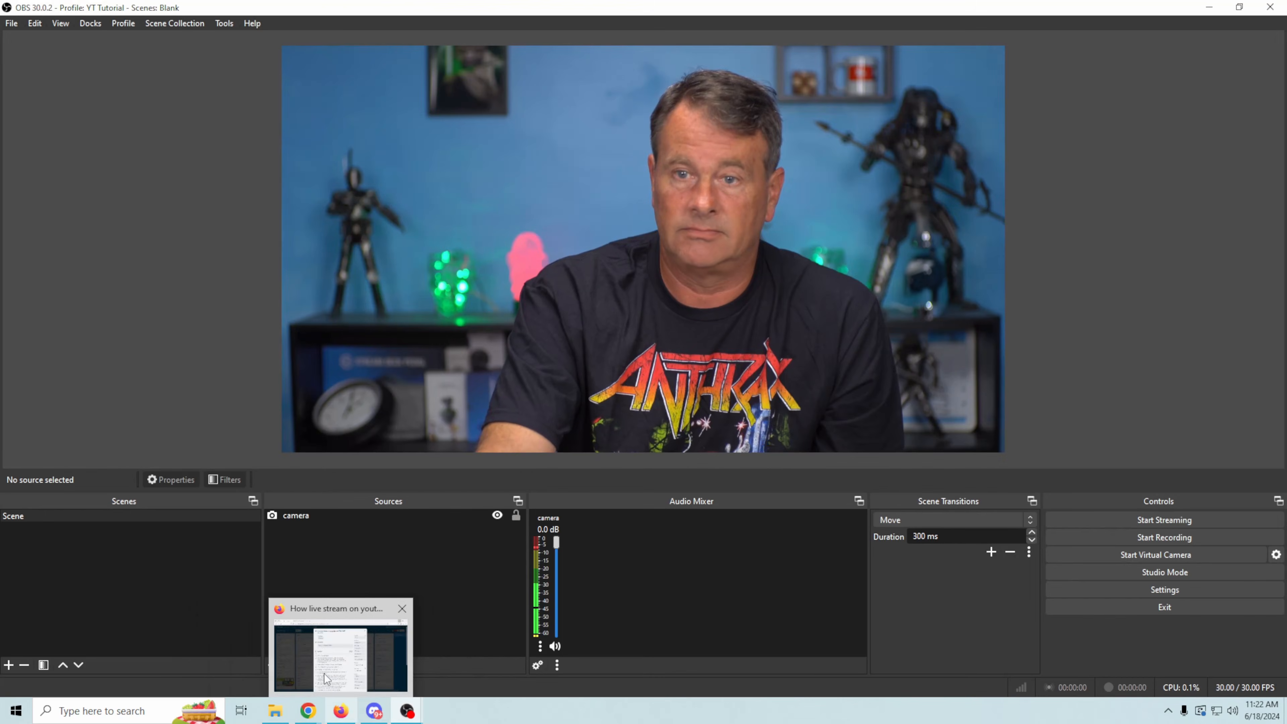
{"action": "left_click", "coordinate": [405, 658]}
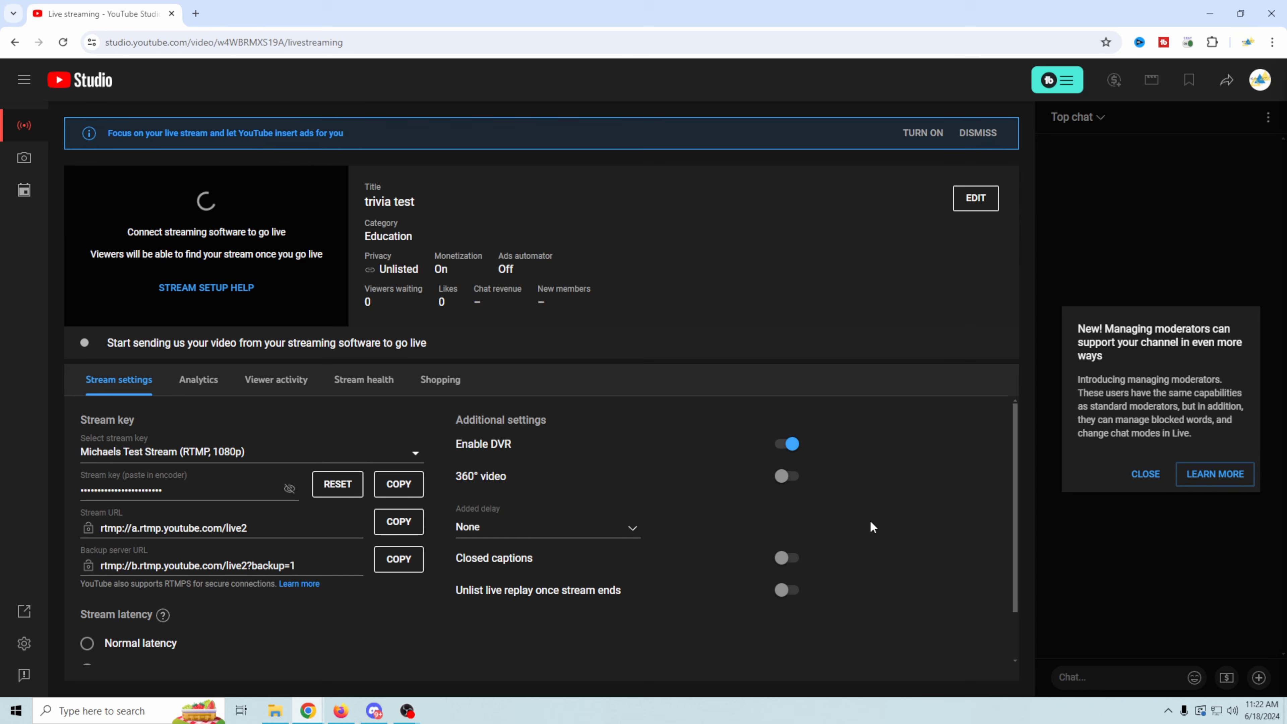
{"action": "left_click", "coordinate": [979, 521]}
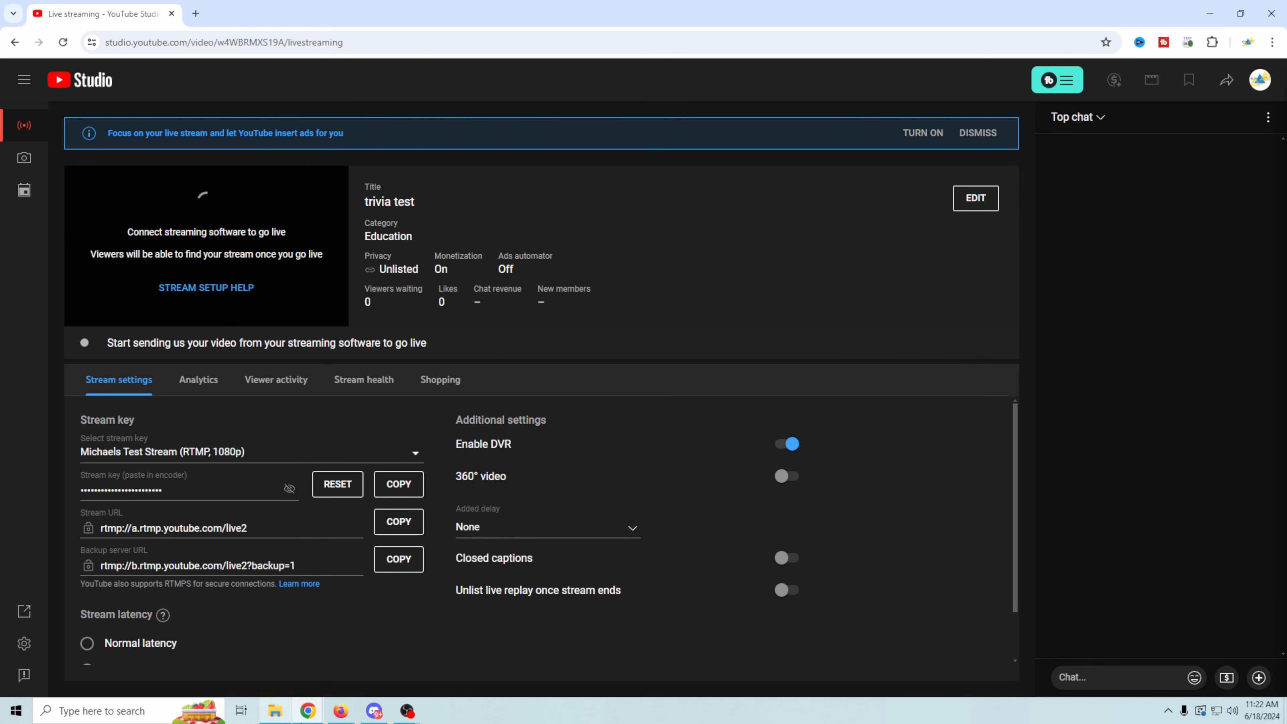
- Start streaming from OBS and return to the YouTube Studio live control room
{"action": "left_click", "coordinate": [460, 679]}
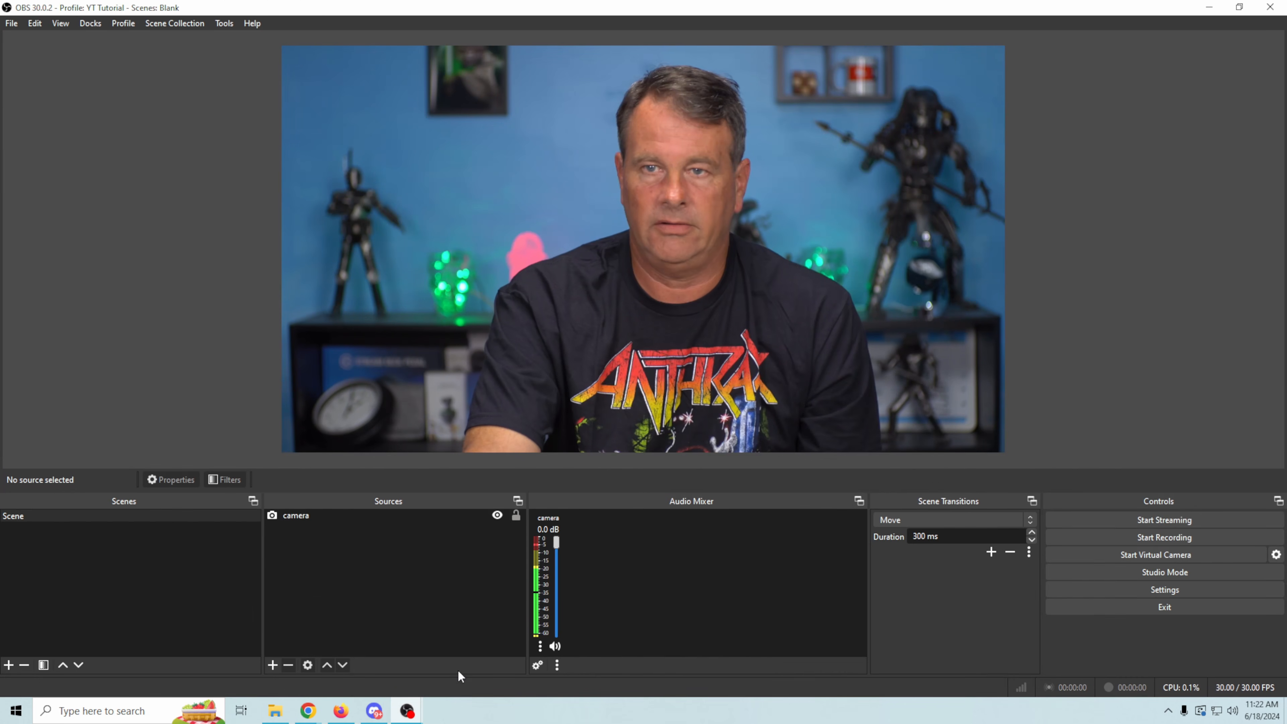
{"action": "left_click", "coordinate": [1181, 520]}
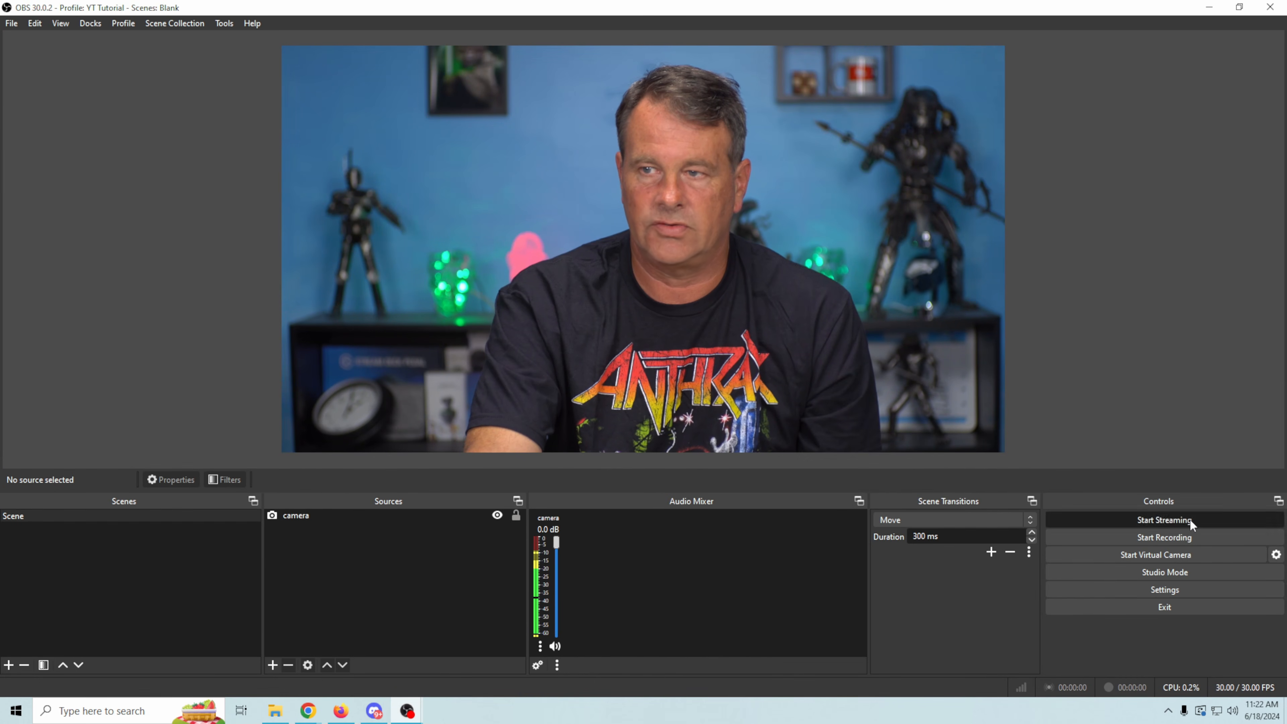
{"action": "mouse_move", "coordinate": [340, 712]}
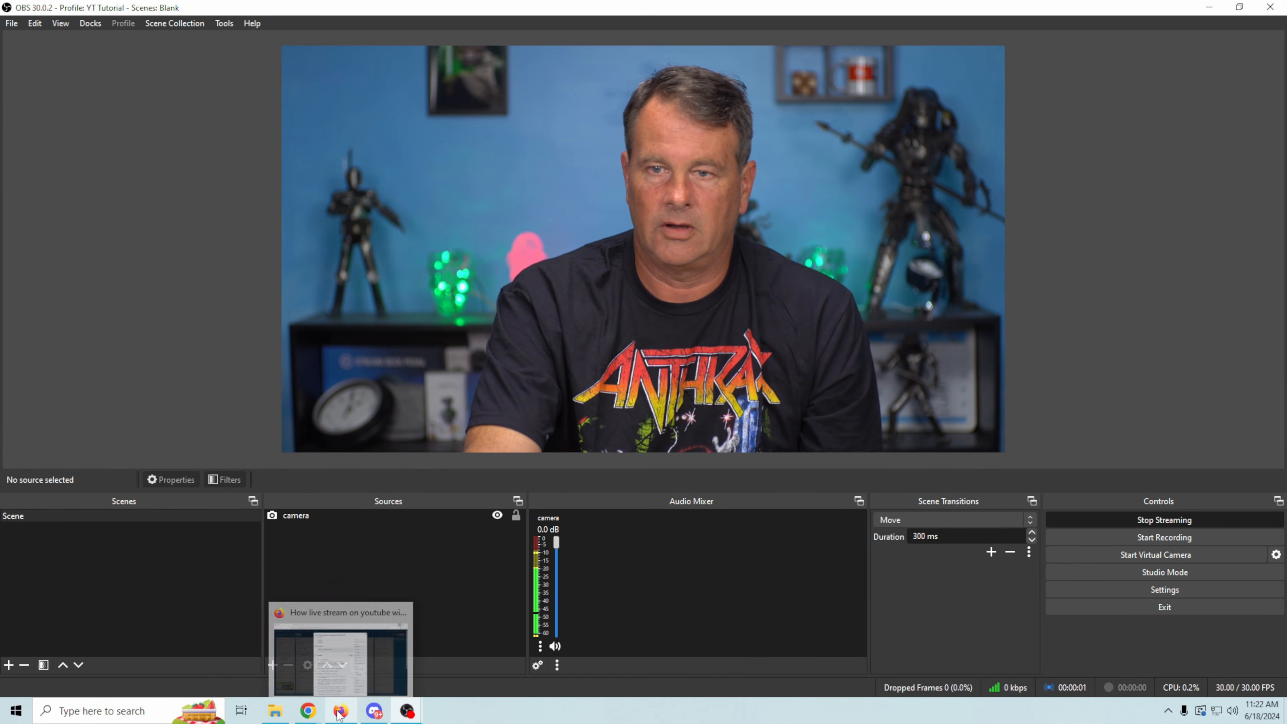
{"action": "left_click", "coordinate": [474, 659]}
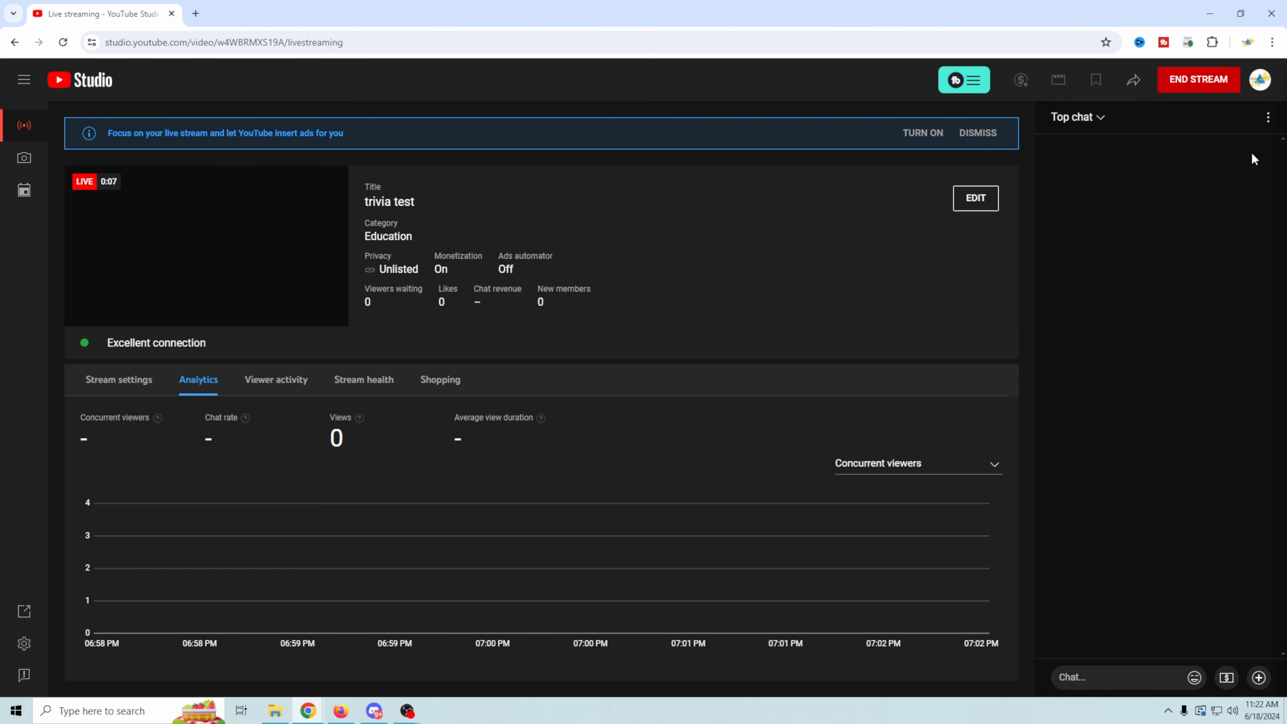
- Pop out the live chat, narrow its window, and place it in the screen's upper-right corner
{"action": "left_click", "coordinate": [1268, 117]}
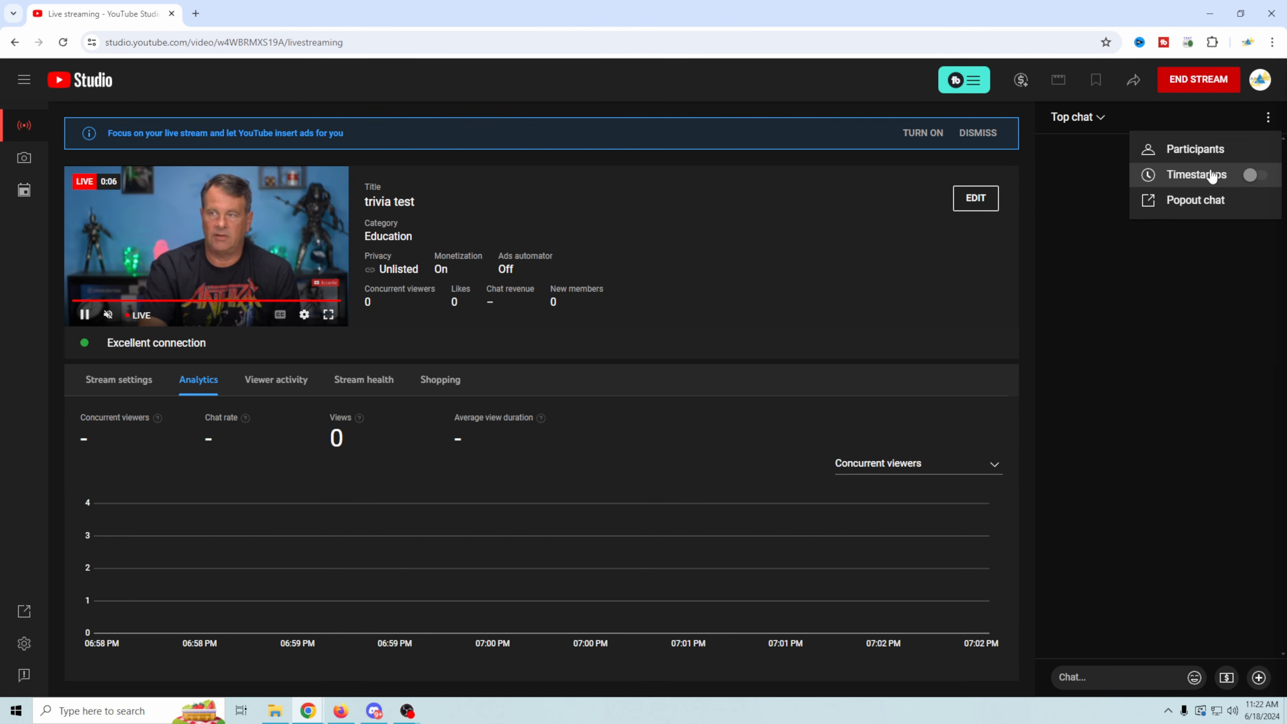
{"action": "left_click", "coordinate": [1197, 201]}
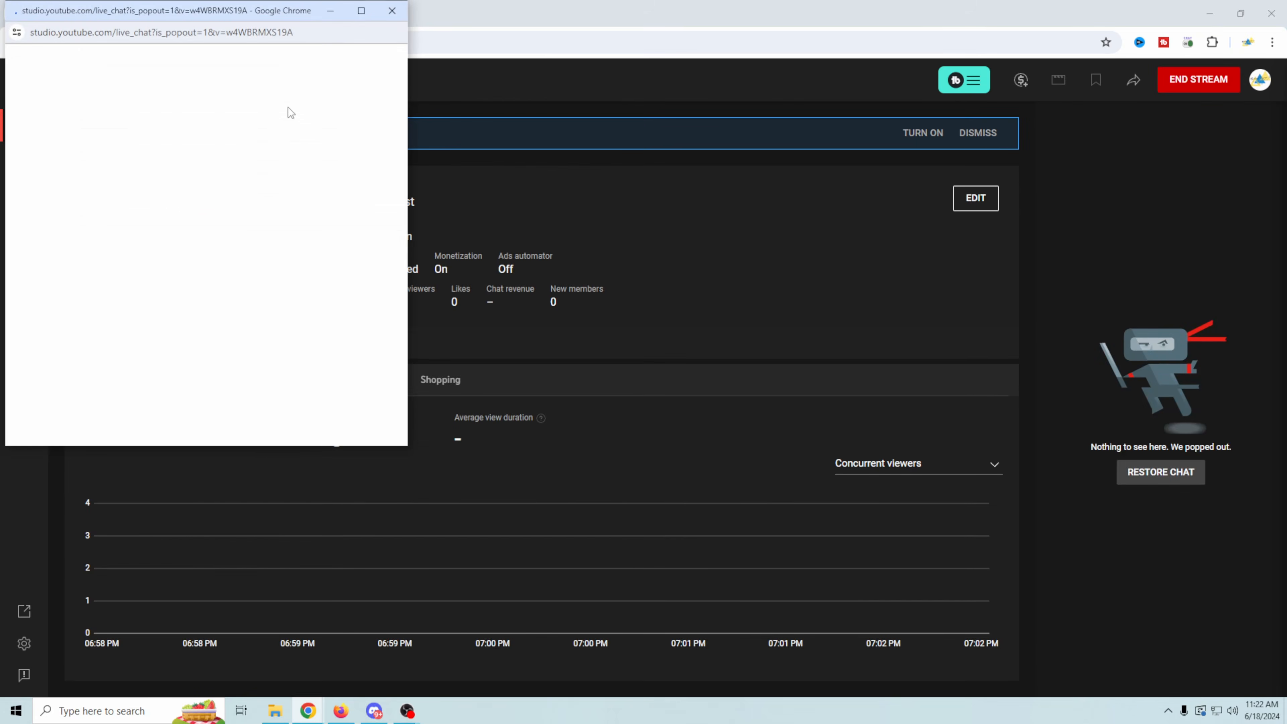
{"action": "left_click_drag", "start_coordinate": [254, 14], "coordinate": [1131, 189]}
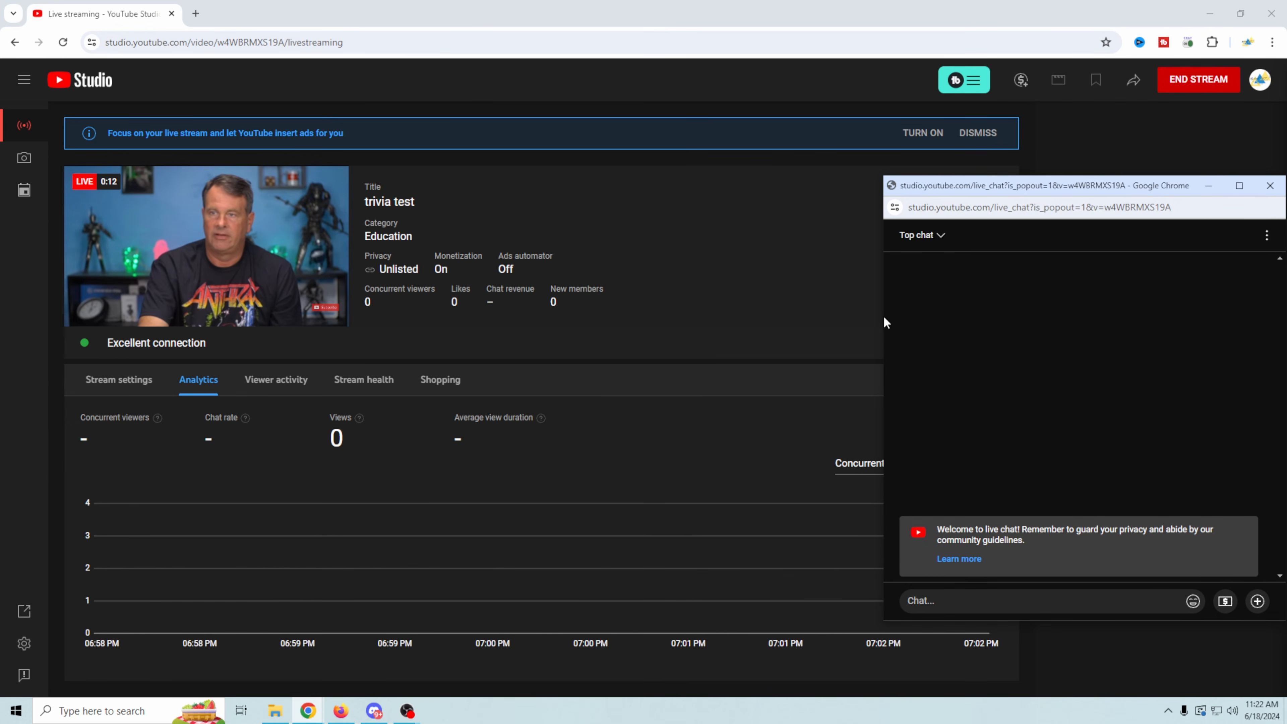
{"action": "left_click_drag", "start_coordinate": [884, 319], "coordinate": [1085, 320]}
{"action": "left_click_drag", "start_coordinate": [1187, 176], "coordinate": [1179, 5]}
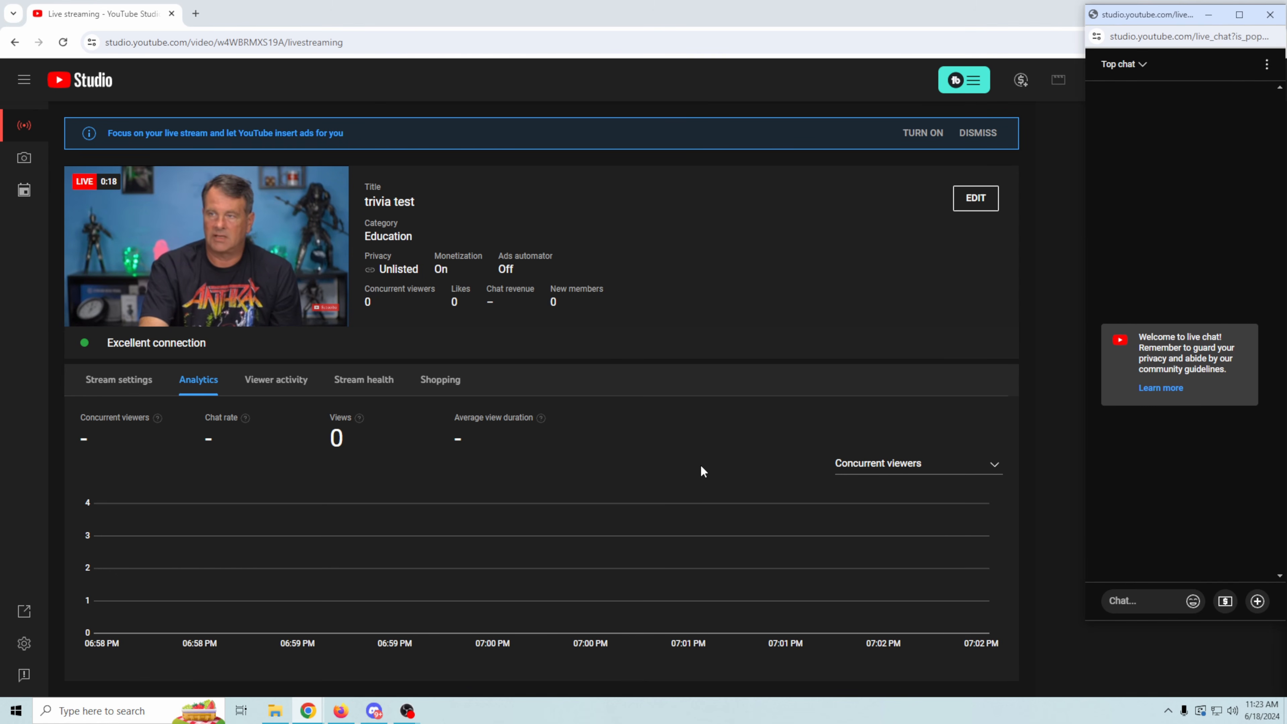
- Switch to OBS, bring the pop-out chat in front of it, and move the chat slightly down and inward from the corner
{"action": "mouse_move", "coordinate": [416, 712]}
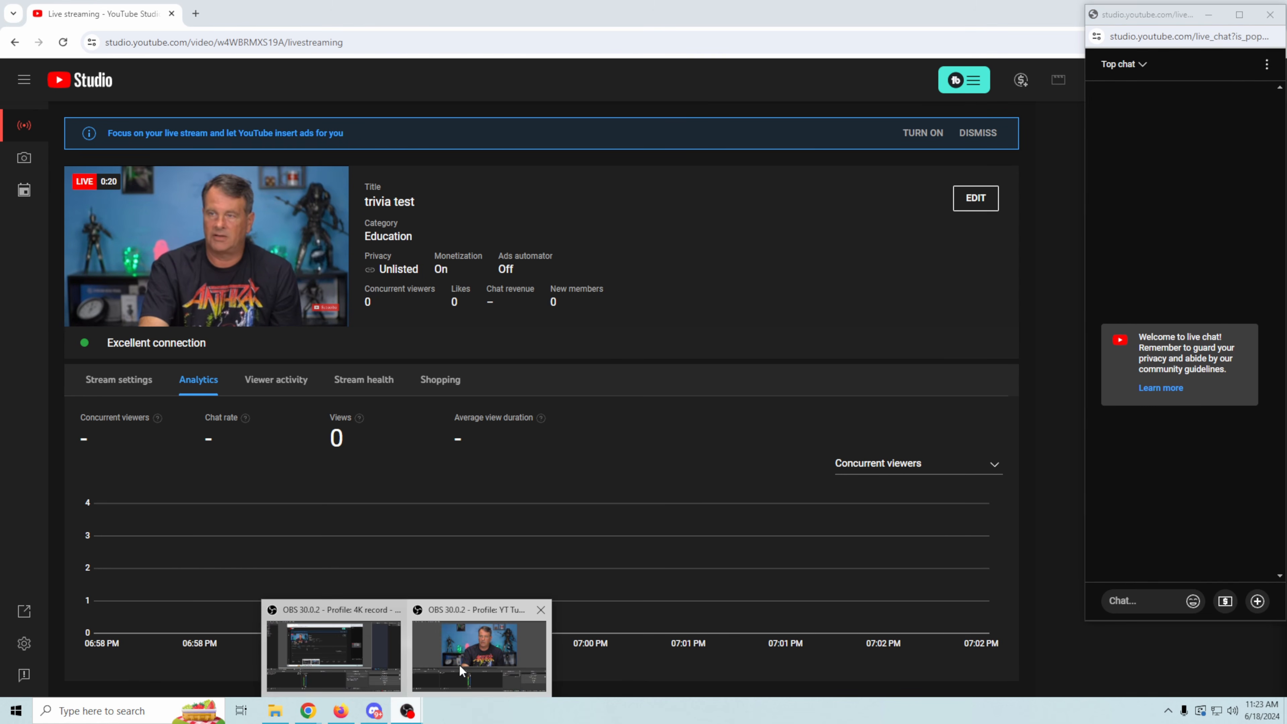
{"action": "left_click", "coordinate": [462, 677]}
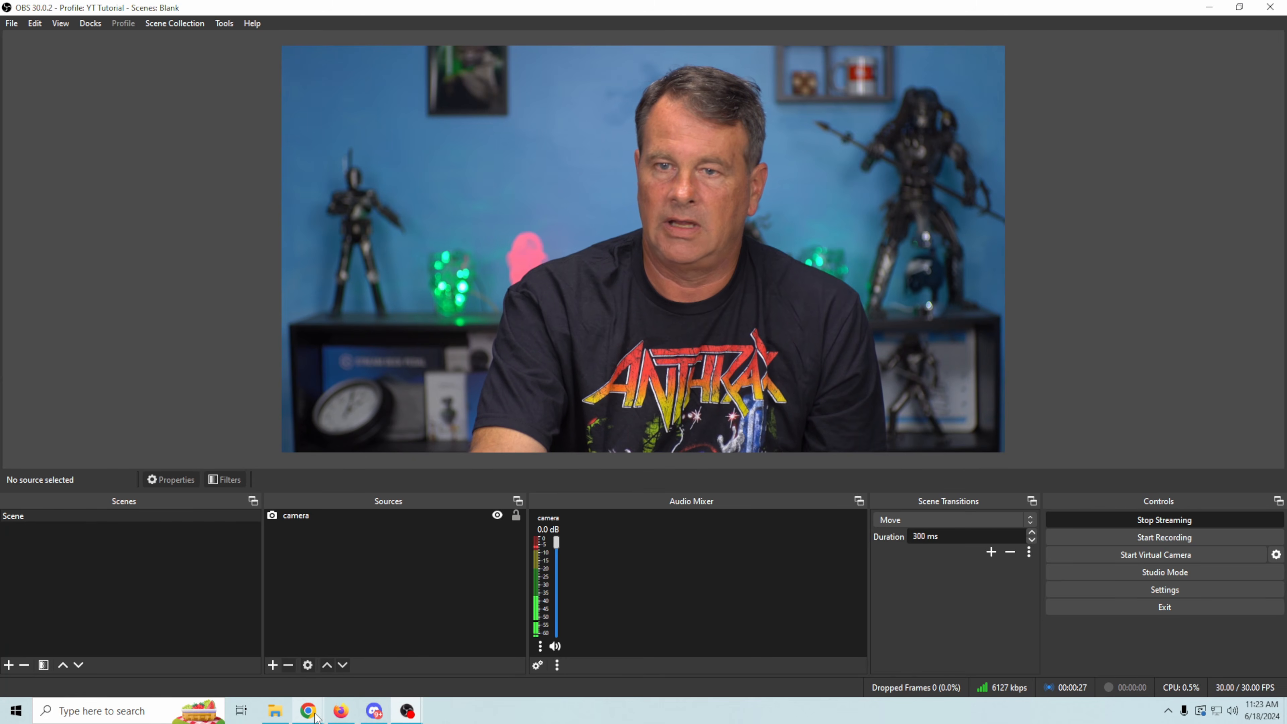
{"action": "mouse_move", "coordinate": [307, 711]}
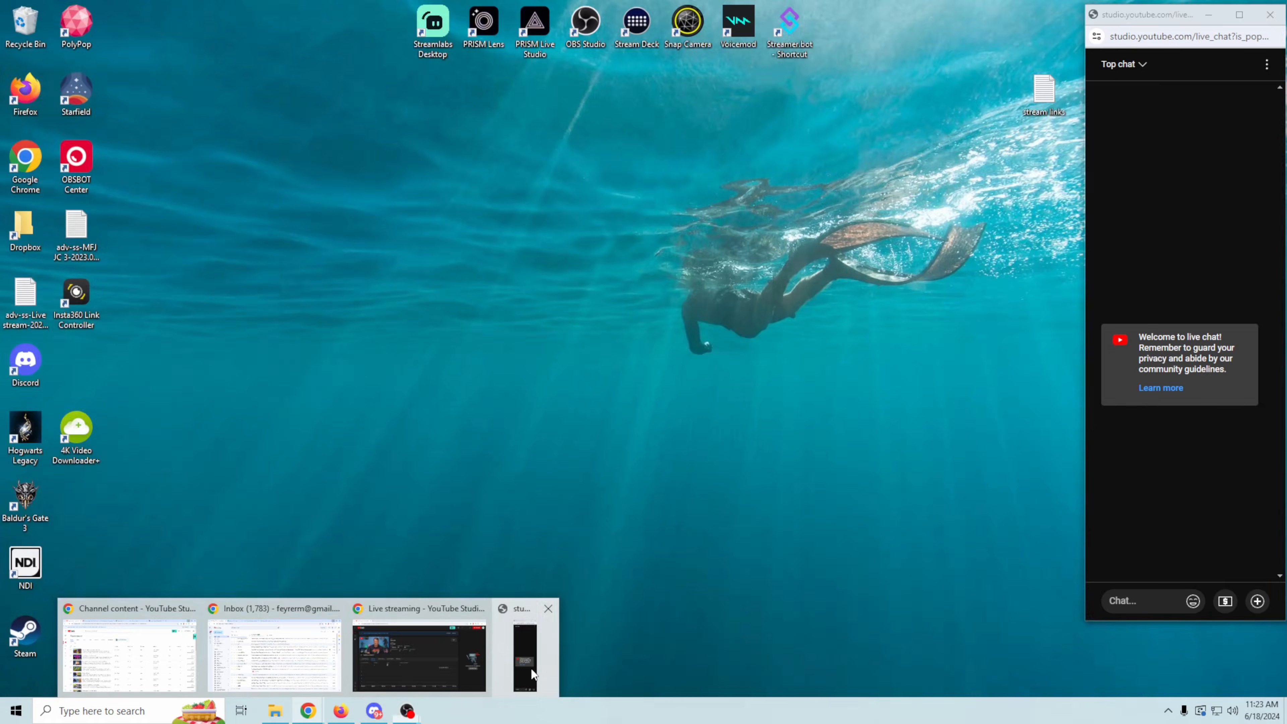
{"action": "left_click", "coordinate": [532, 674]}
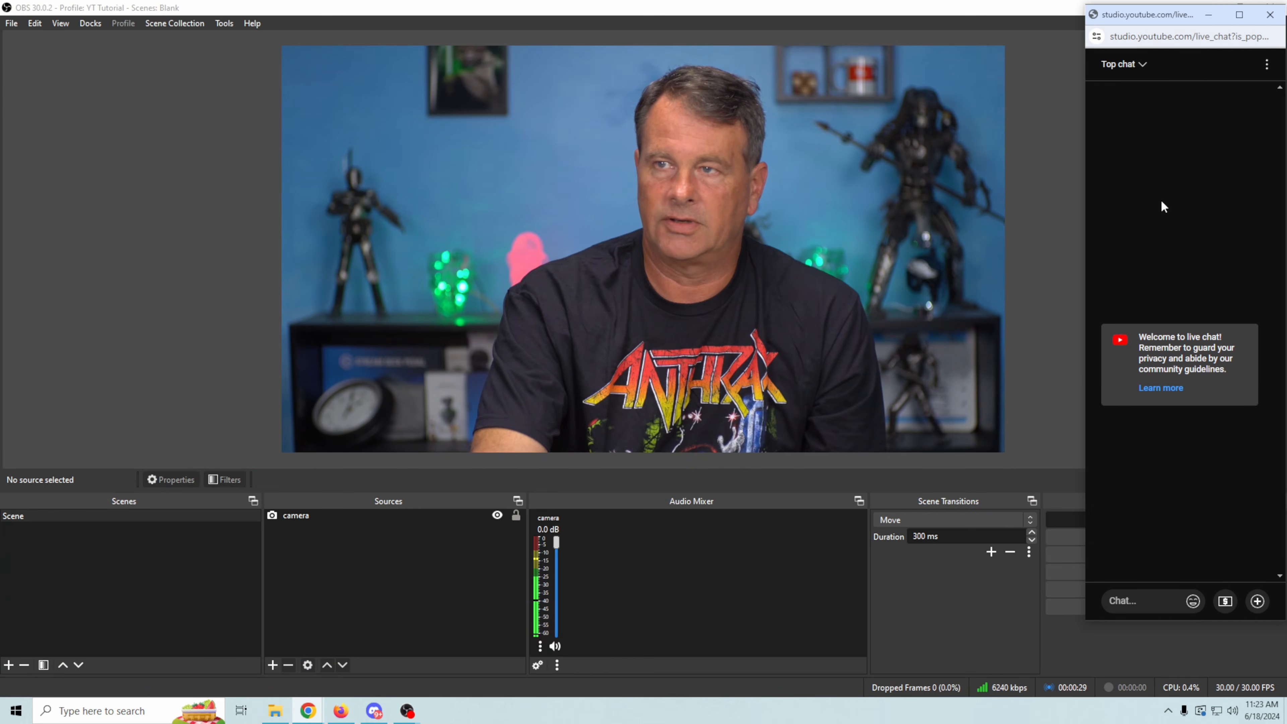
{"action": "left_click_drag", "start_coordinate": [1166, 24], "coordinate": [1128, 86]}
- Shrink the OBS window from full screen and fit it beside the pop-out live chat, stretching both windows down to the taskbar
{"action": "left_click", "coordinate": [1218, 44]}
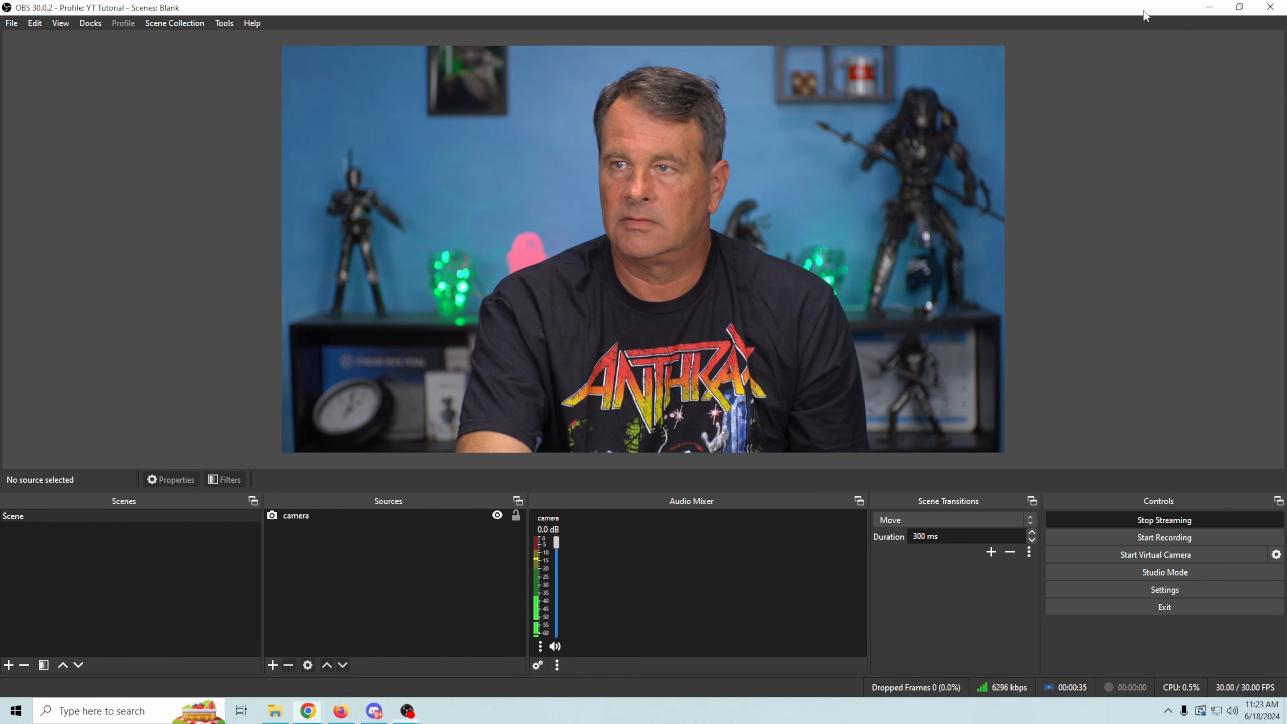
{"action": "left_click", "coordinate": [1209, 7]}
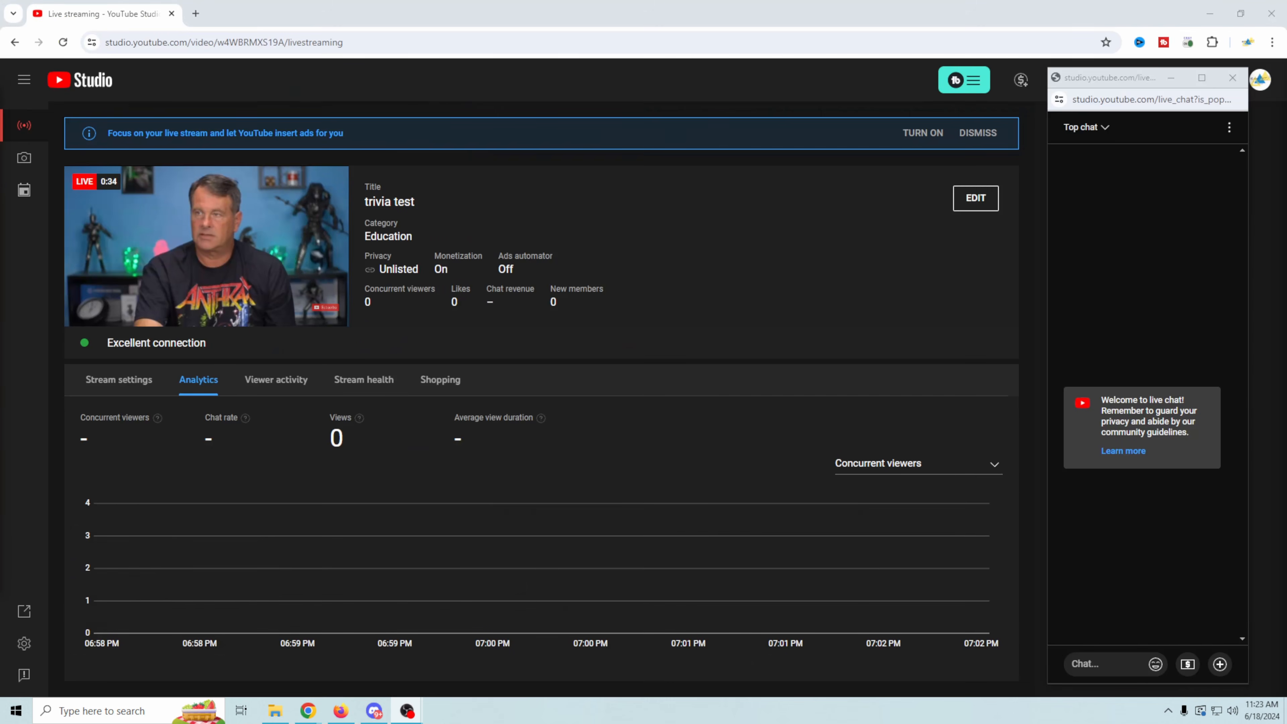
{"action": "left_click_drag", "start_coordinate": [0, 108], "coordinate": [416, 17]}
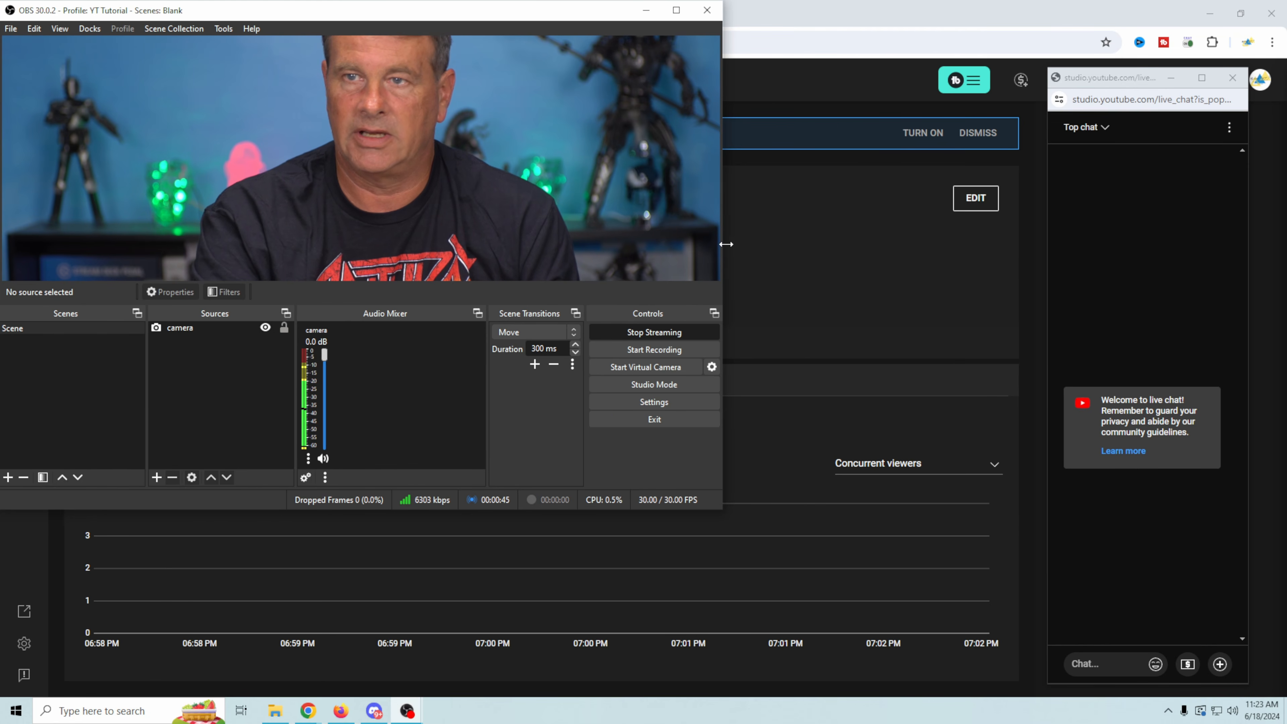
{"action": "left_click_drag", "start_coordinate": [722, 243], "coordinate": [1043, 258]}
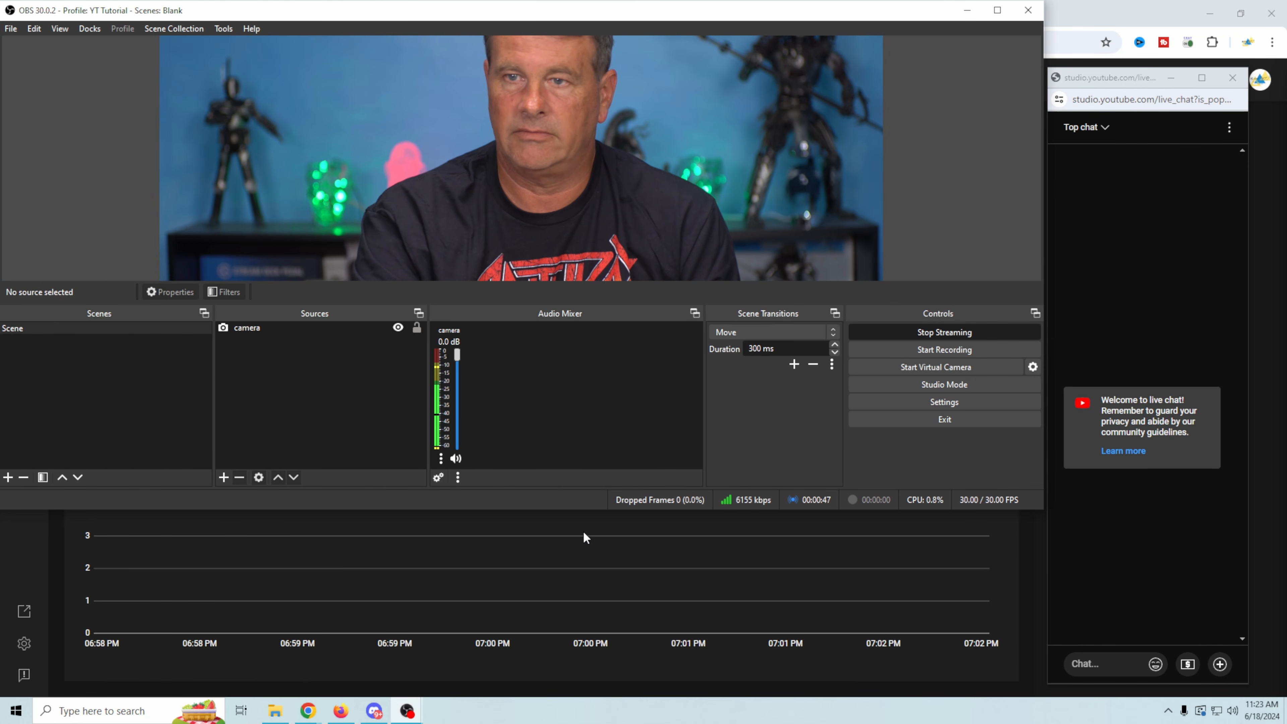
{"action": "left_click_drag", "start_coordinate": [556, 510], "coordinate": [549, 694]}
{"action": "left_click_drag", "start_coordinate": [1109, 81], "coordinate": [1105, 10]}
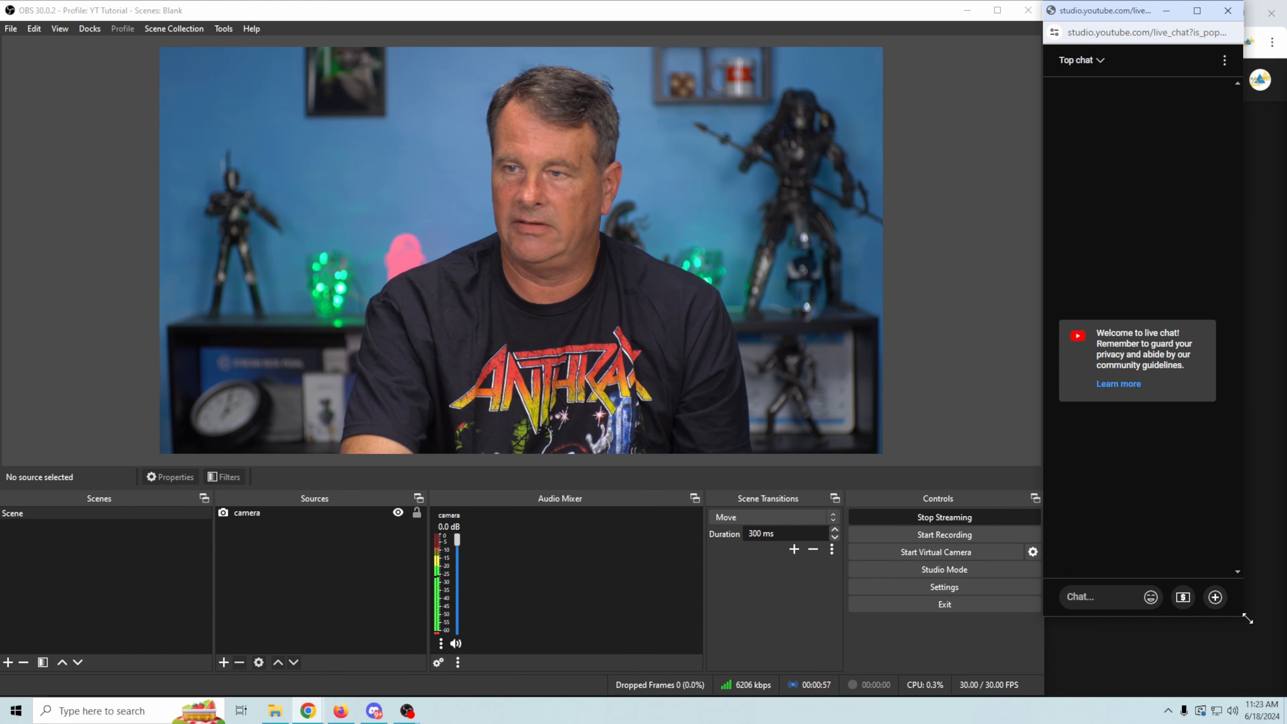
{"action": "left_click_drag", "start_coordinate": [1248, 618], "coordinate": [1283, 692]}
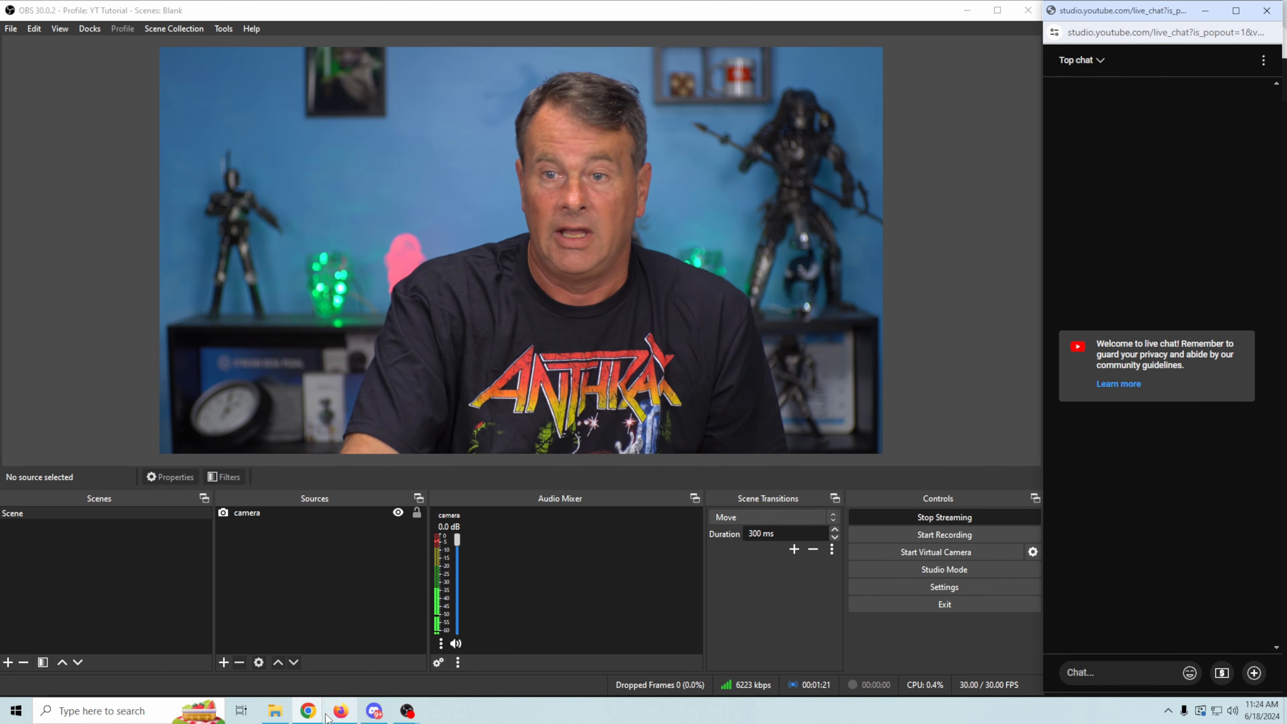
- Return to the YouTube Studio live control room and check the speaker volume and the live stream preview
{"action": "mouse_move", "coordinate": [306, 712]}
{"action": "left_click", "coordinate": [398, 658]}
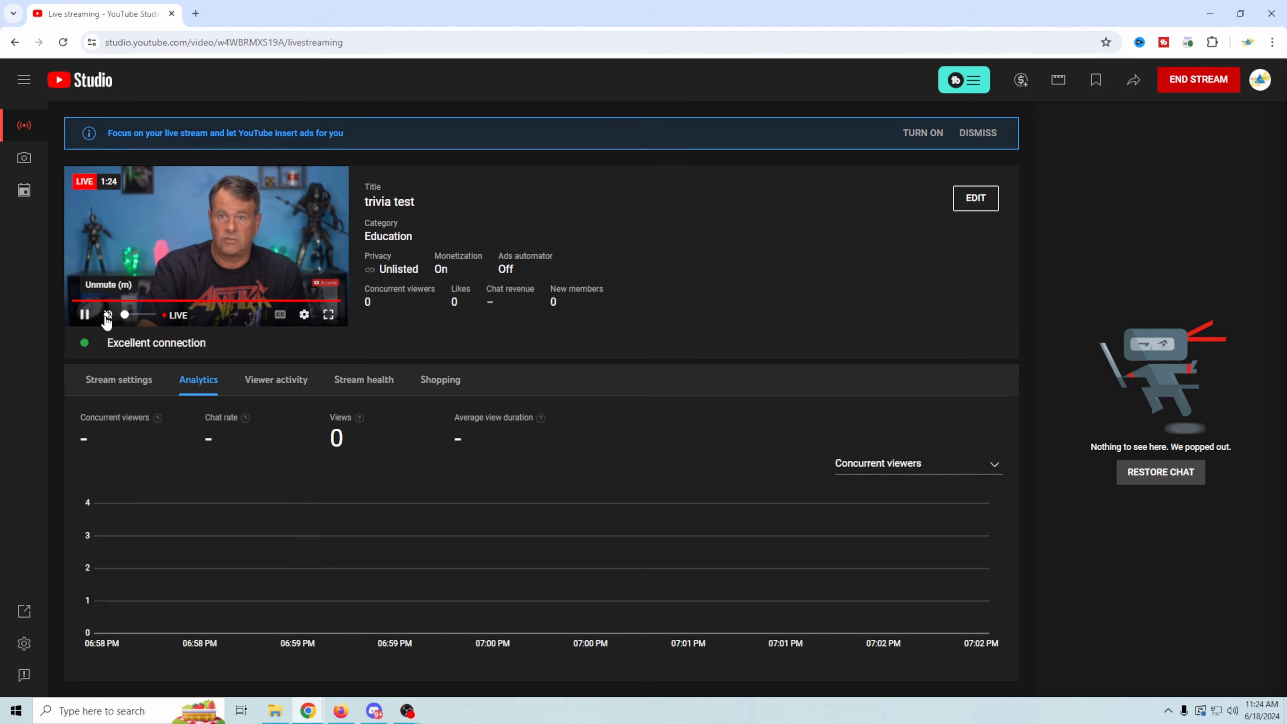
{"action": "left_click", "coordinate": [1234, 712]}
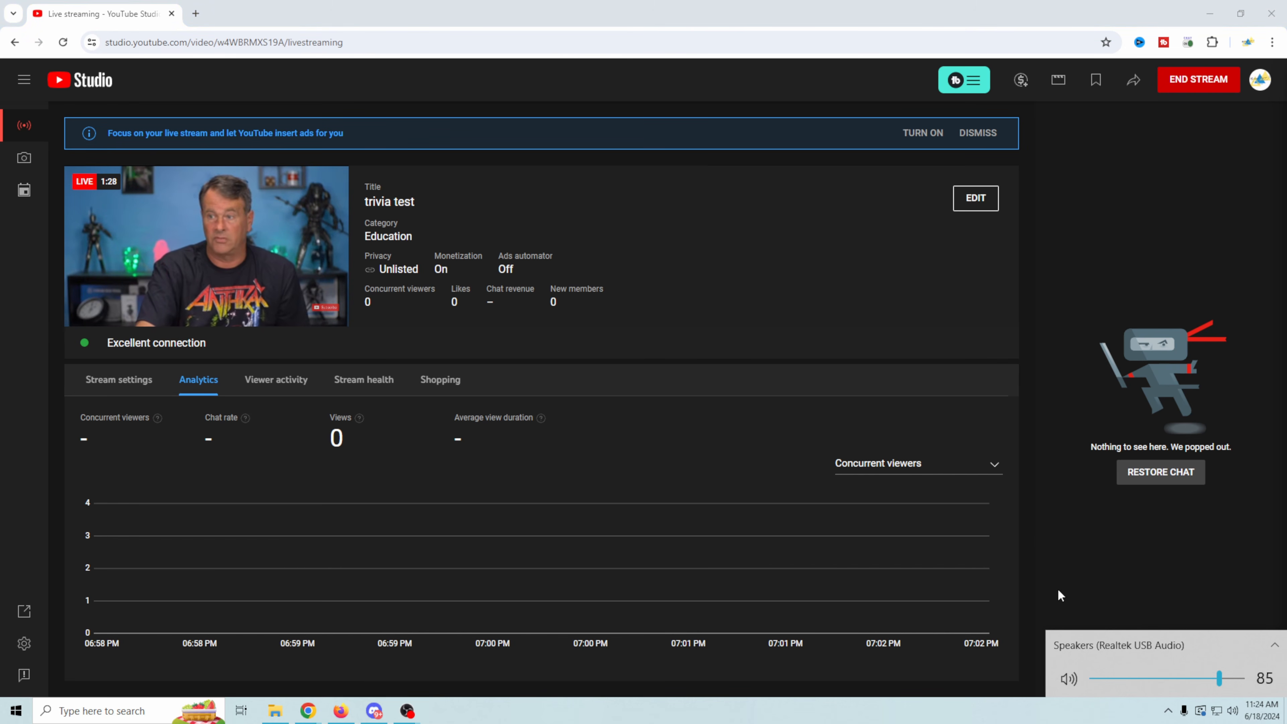
{"action": "left_click", "coordinate": [708, 202]}
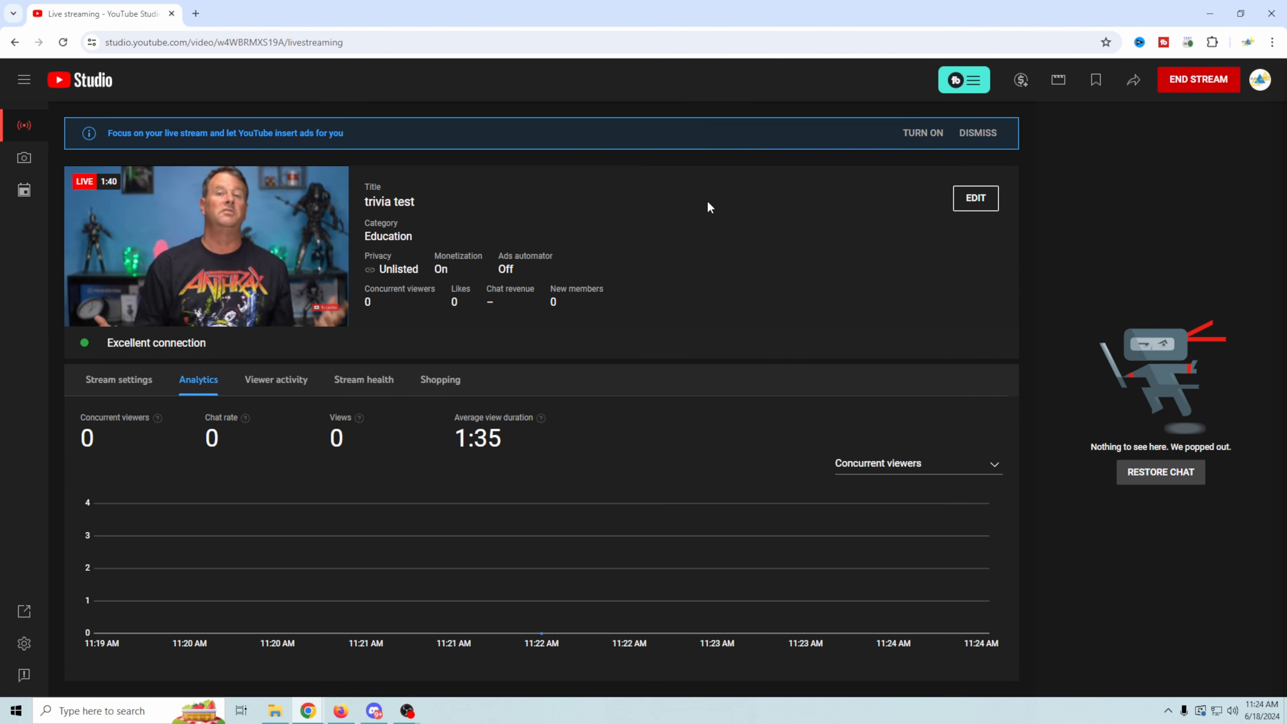
{"action": "mouse_move", "coordinate": [267, 185]}
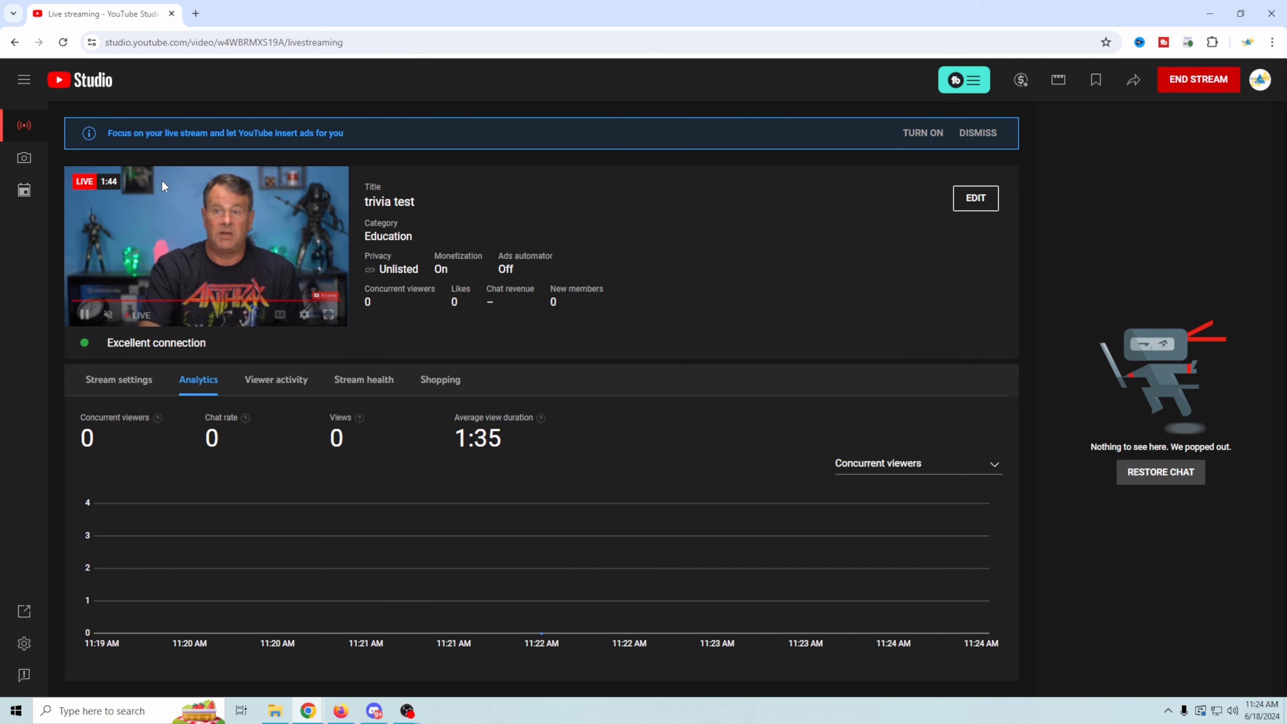
- Switch to the OBS window with the YT Tutorial profile and stop streaming
{"action": "mouse_move", "coordinate": [407, 710]}
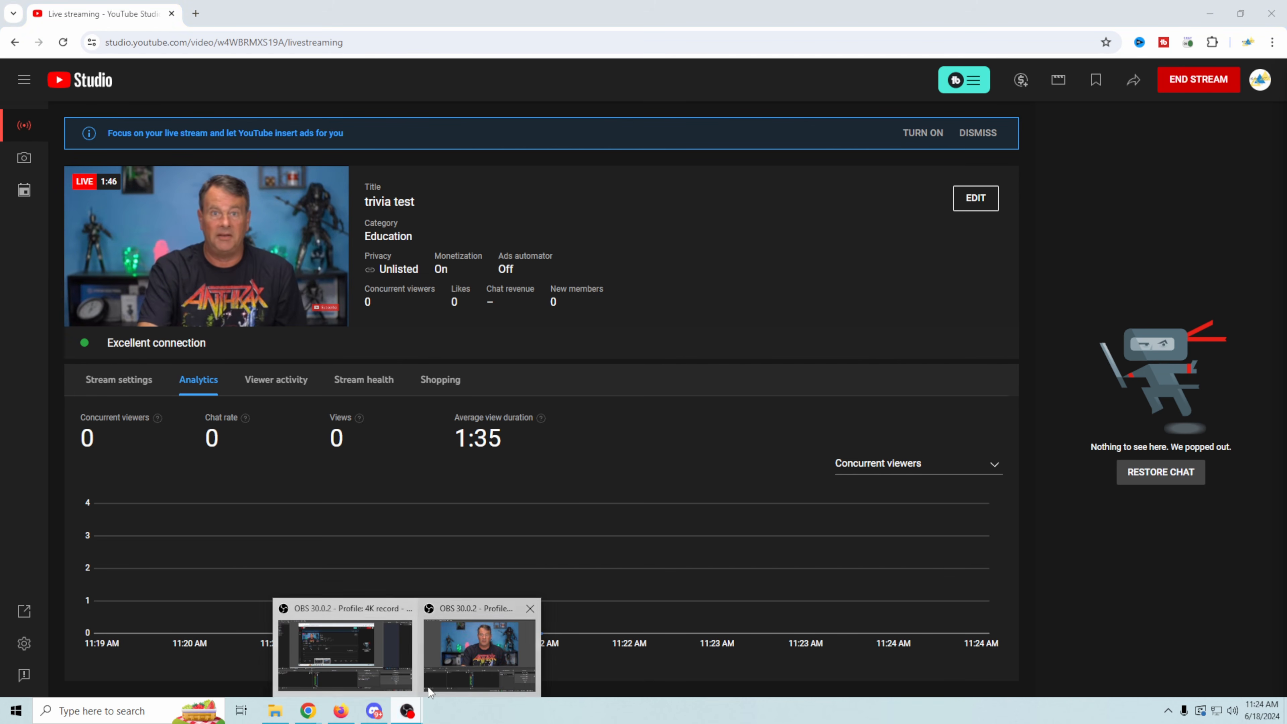
{"action": "left_click", "coordinate": [478, 666]}
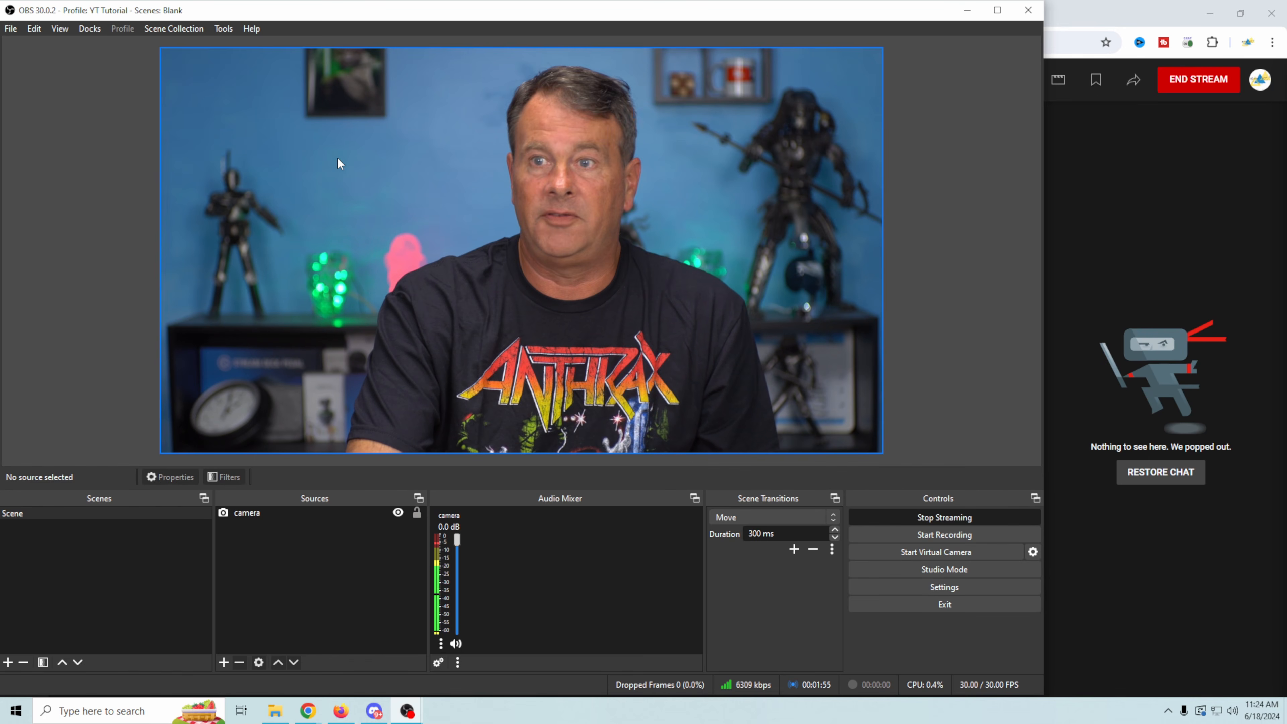
{"action": "left_click", "coordinate": [962, 522]}
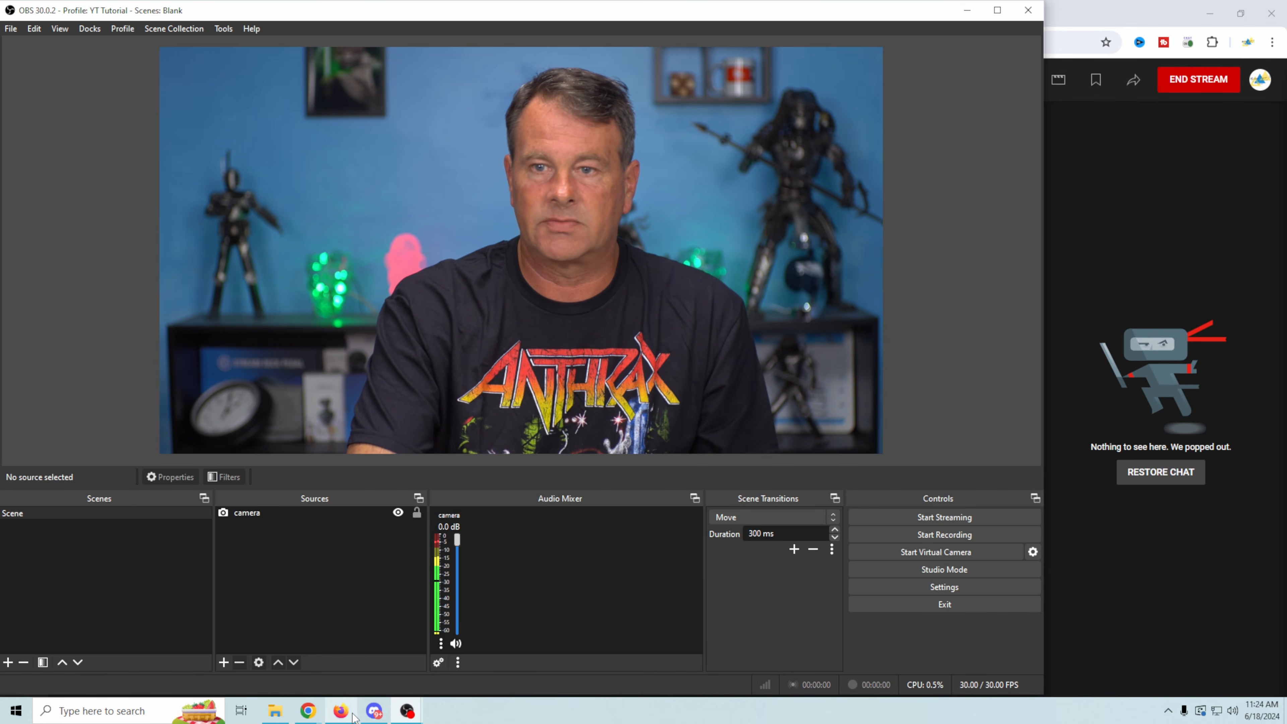
- Return to the YouTube Studio live control room, end the trivia test stream, and dismiss the Stream Finished summary
{"action": "mouse_move", "coordinate": [308, 711]}
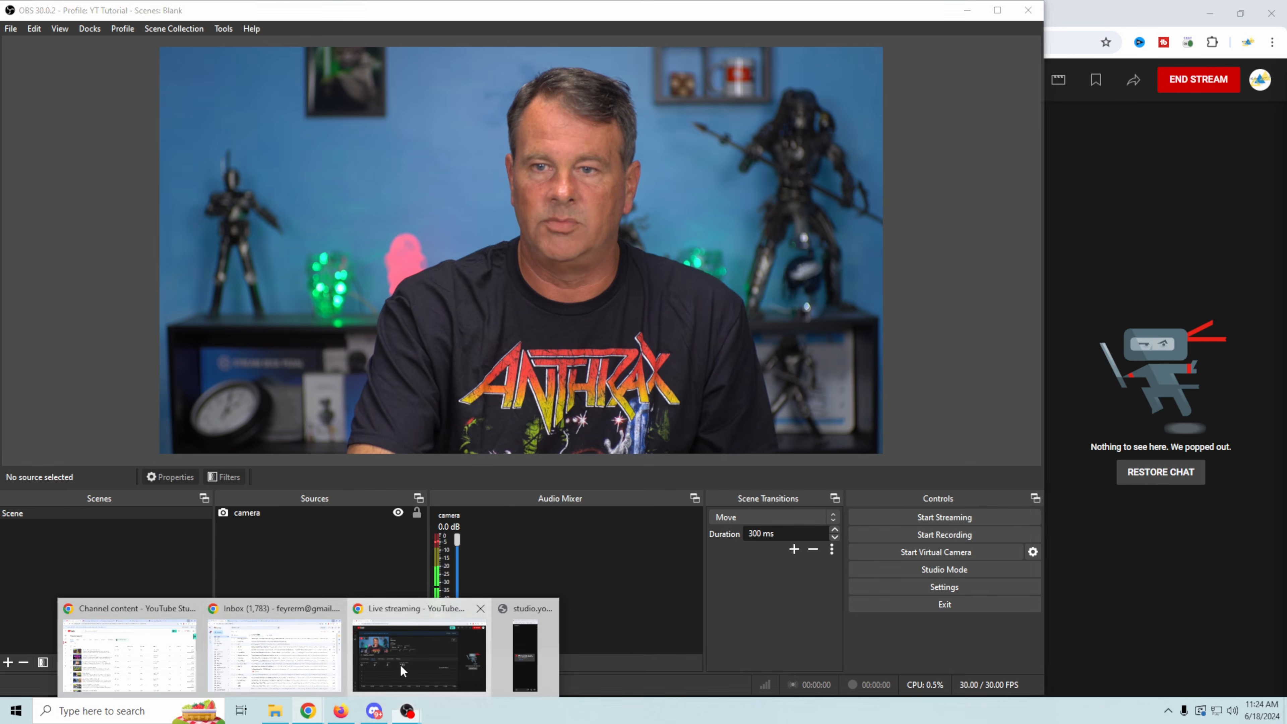
{"action": "left_click", "coordinate": [419, 652]}
{"action": "mouse_move", "coordinate": [259, 332]}
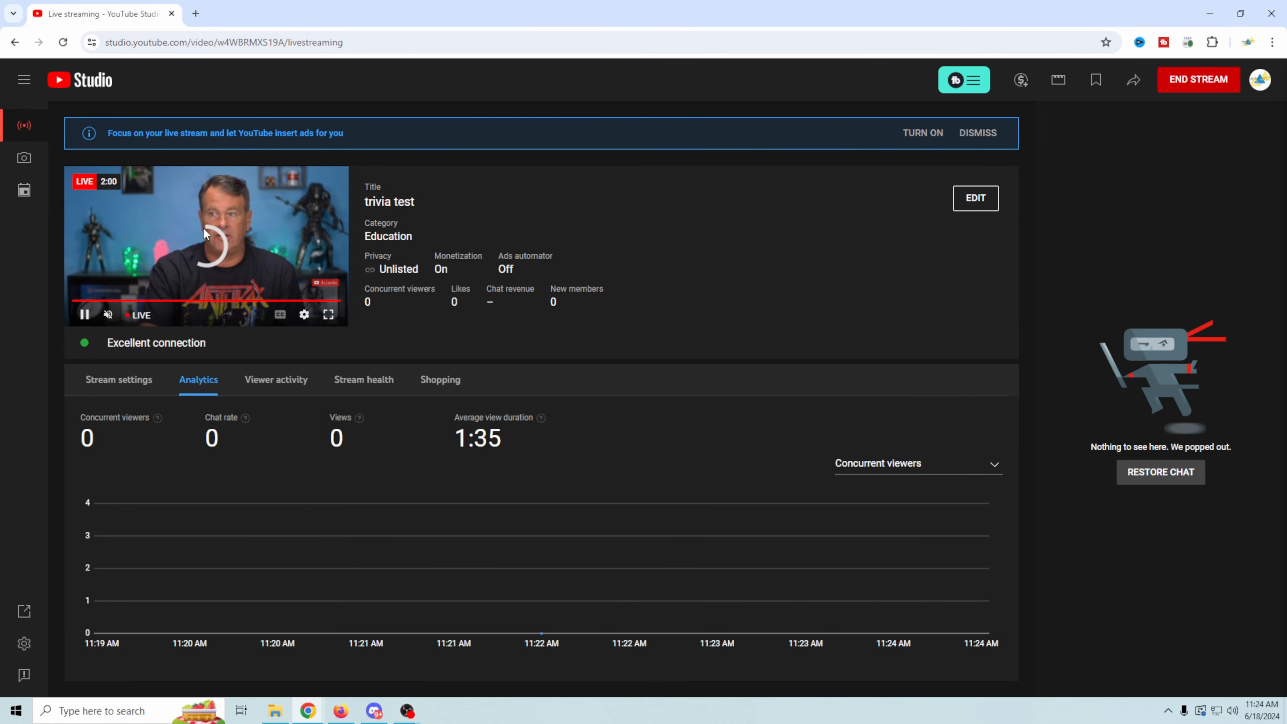
{"action": "left_click", "coordinate": [1187, 81]}
{"action": "left_click", "coordinate": [755, 440]}
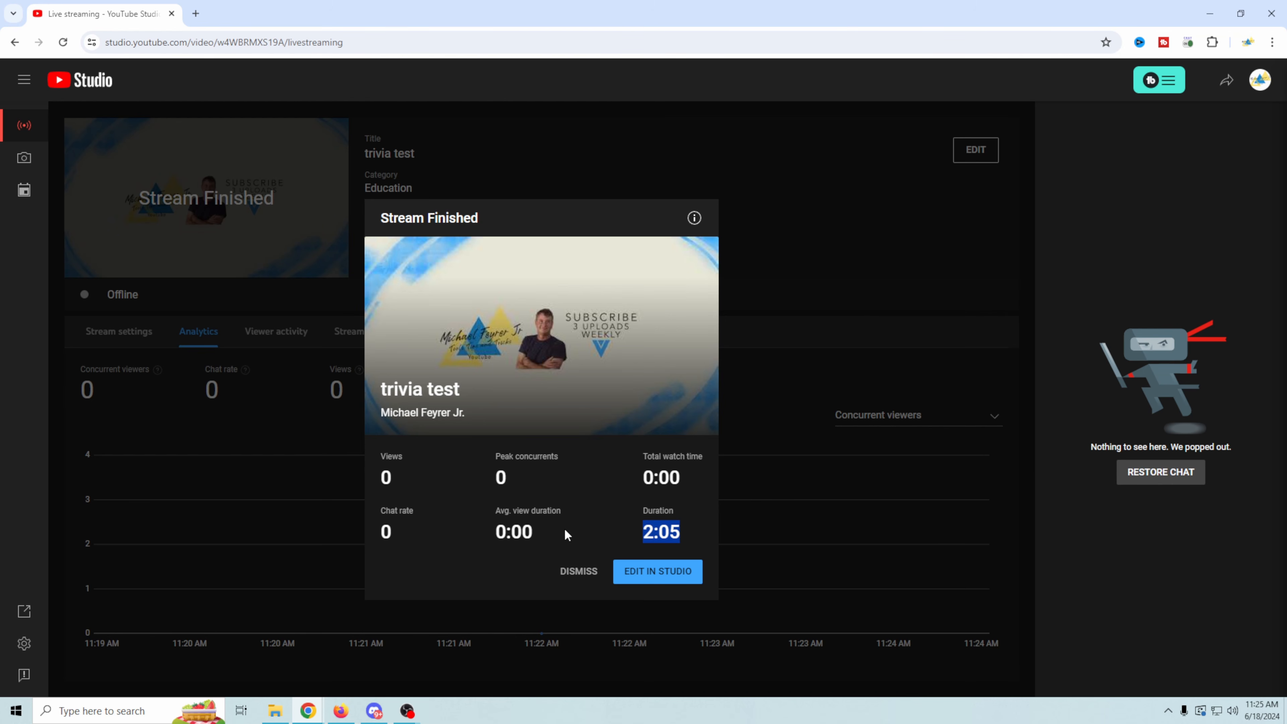
{"action": "left_click", "coordinate": [580, 572]}
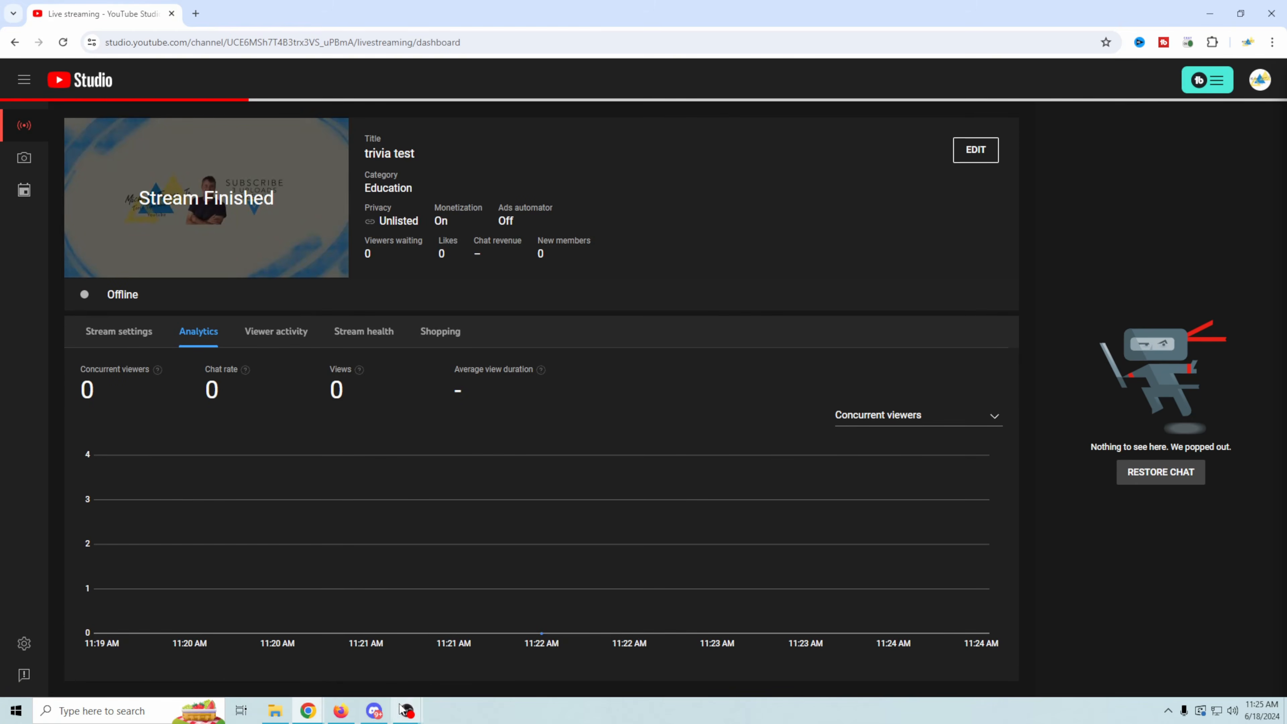
- Switch back to the OBS window with the YT Tutorial profile
{"action": "mouse_move", "coordinate": [407, 711]}
{"action": "left_click", "coordinate": [461, 662]}
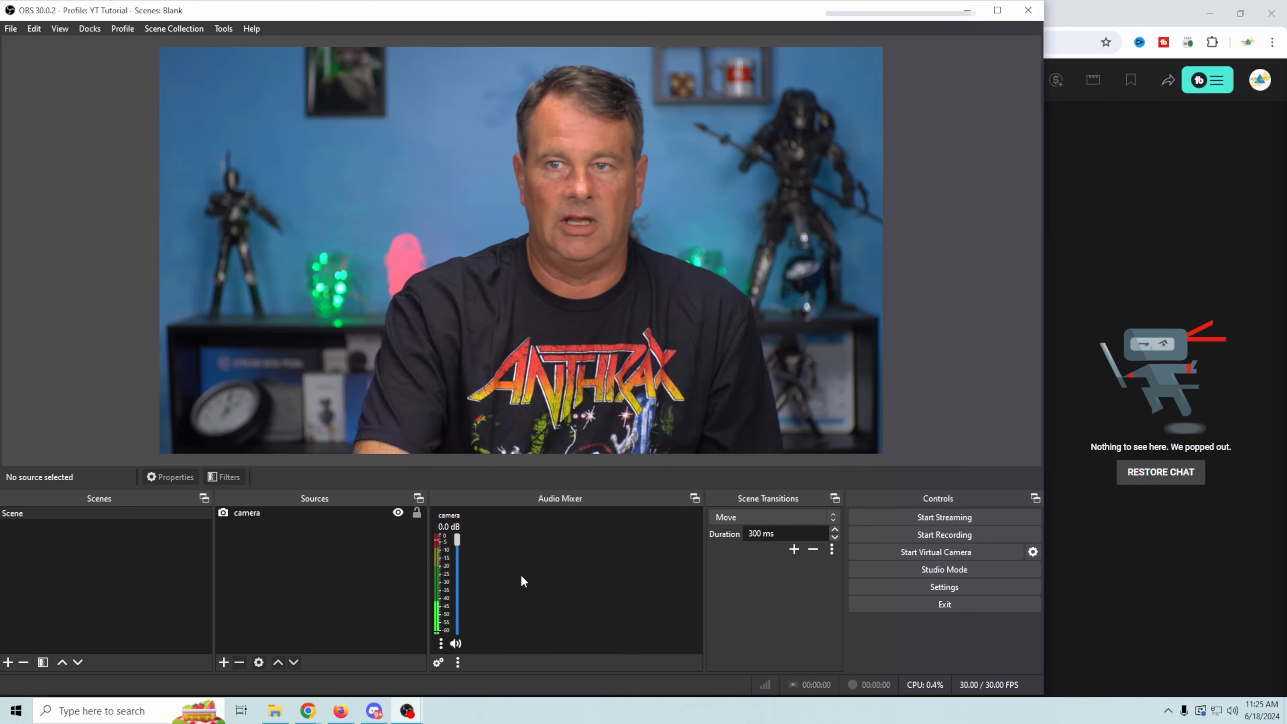